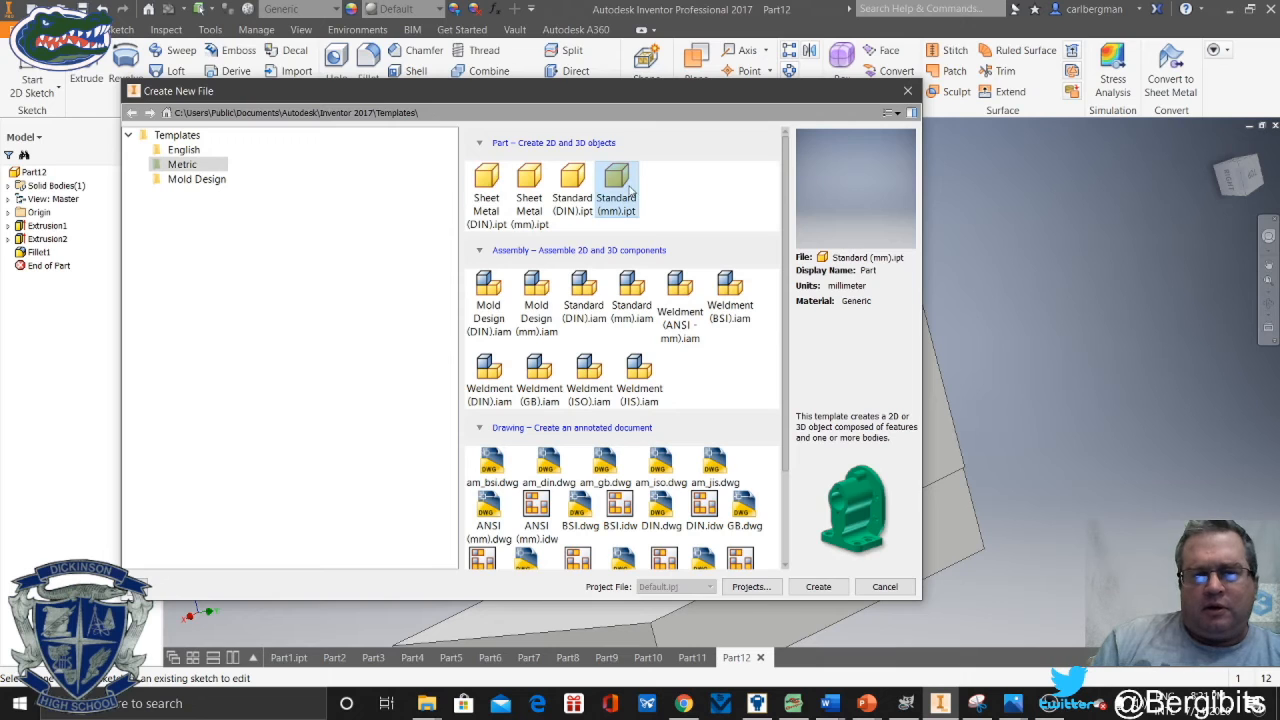
Create a part from the metric Standard (mm).ipt template and start a 2D sketch on the front XY plane
{"action": "left_click", "coordinate": [620, 188]}
{"action": "left_click", "coordinate": [818, 587]}
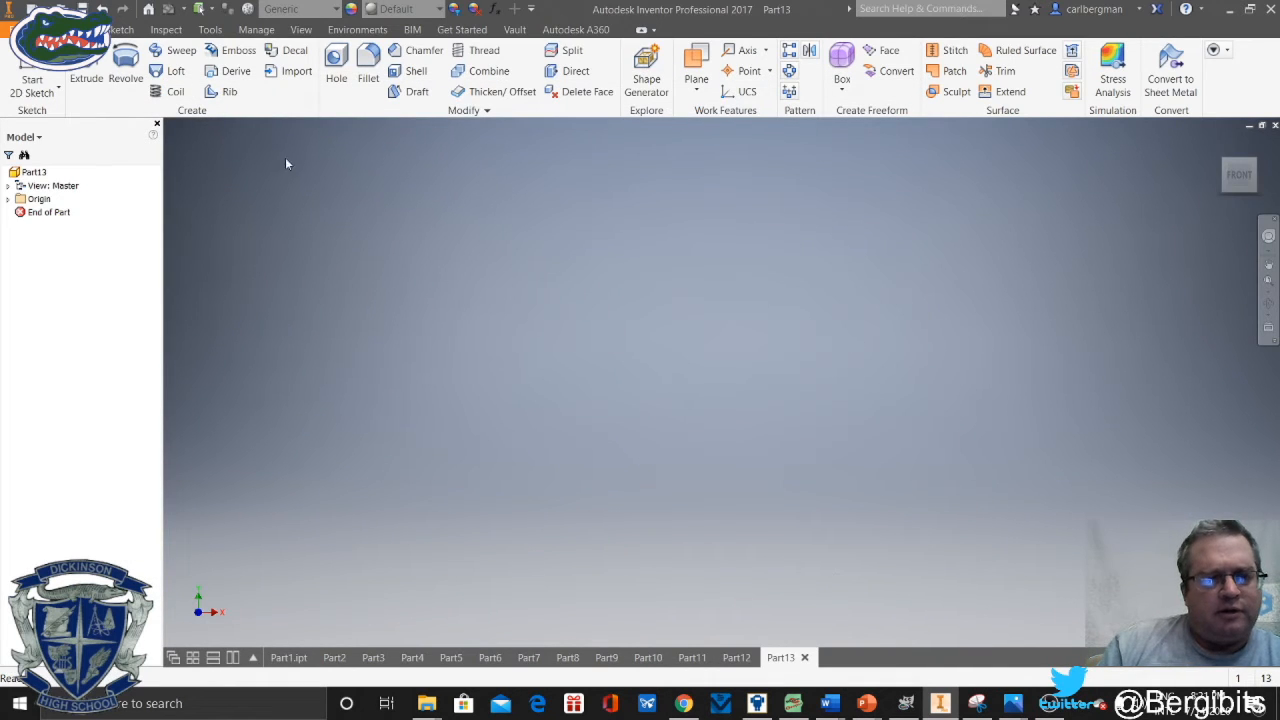
{"action": "left_click", "coordinate": [34, 86]}
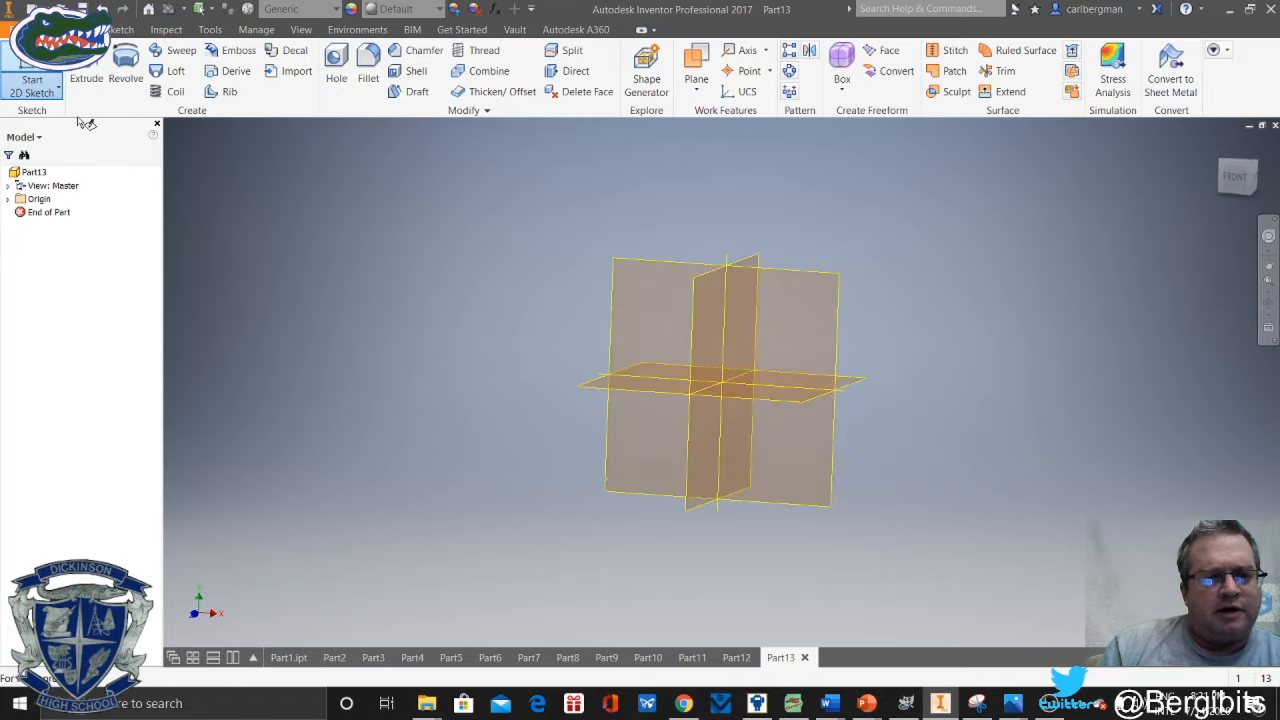
{"action": "left_click", "coordinate": [653, 226]}
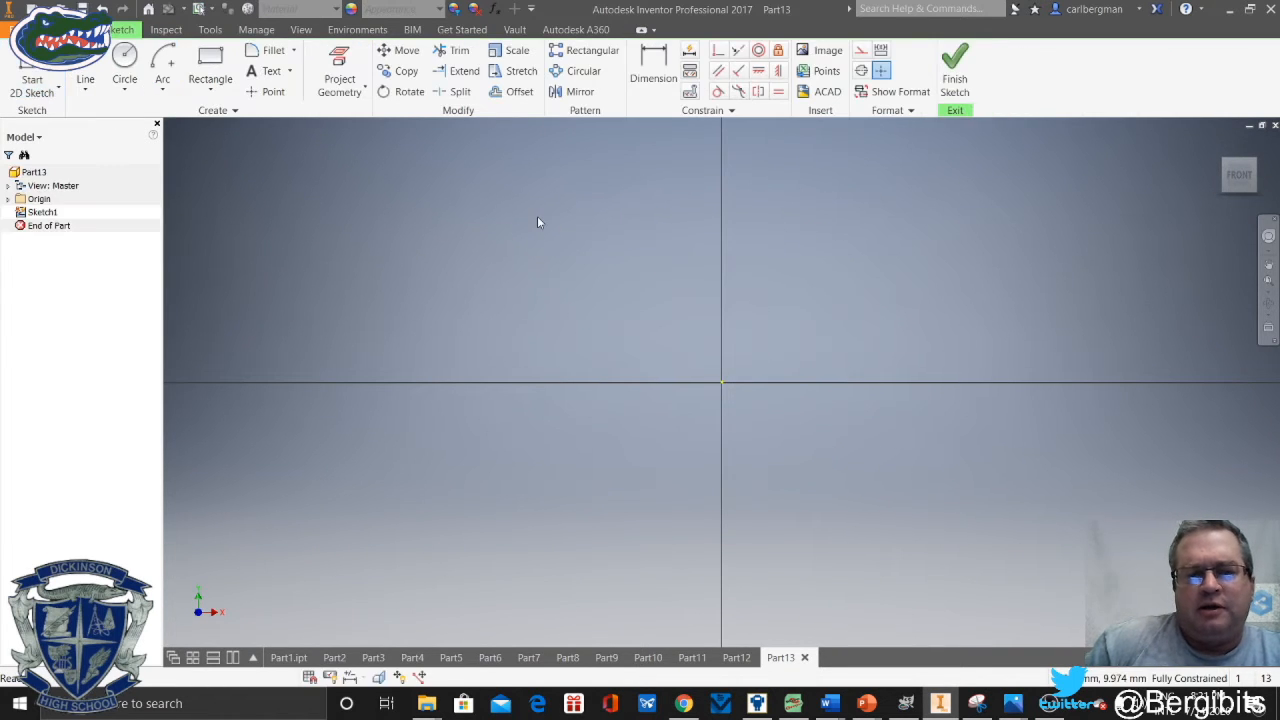
Draw a two-point center rectangle centred on the origin, 96 mm wide and 64 mm high
{"action": "left_click", "coordinate": [210, 90]}
{"action": "left_click", "coordinate": [229, 116]}
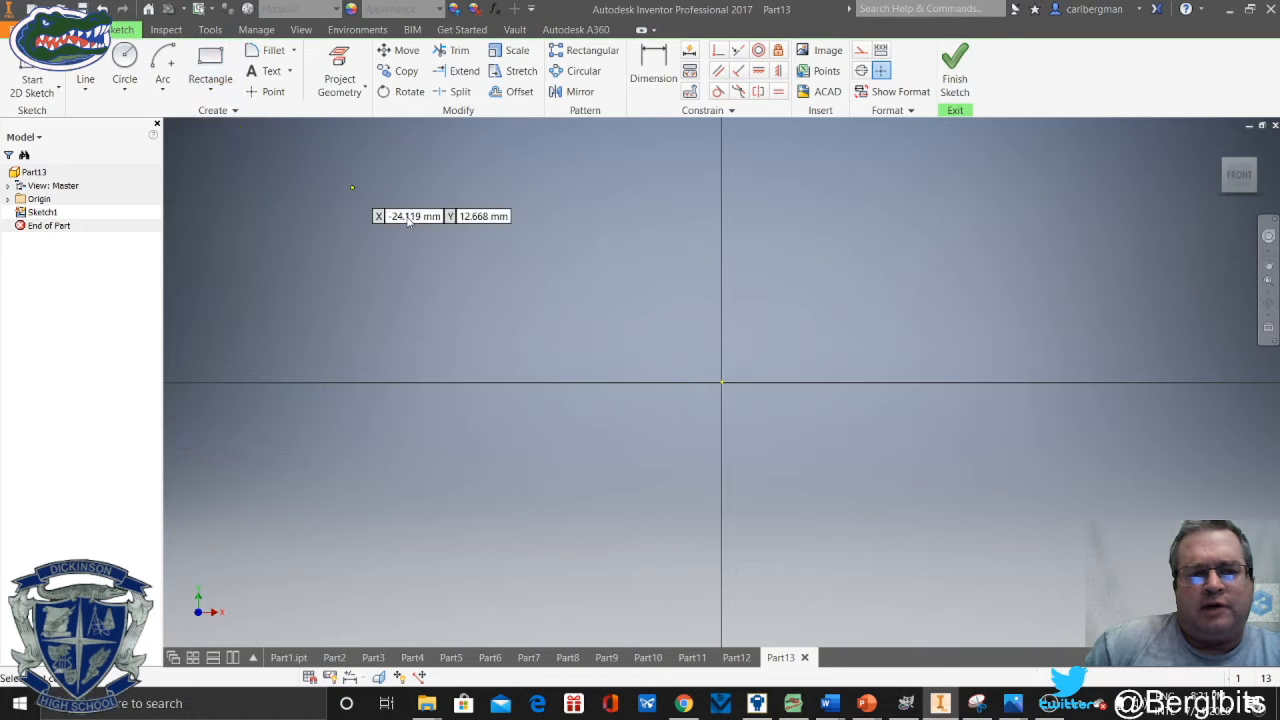
{"action": "left_click", "coordinate": [212, 87]}
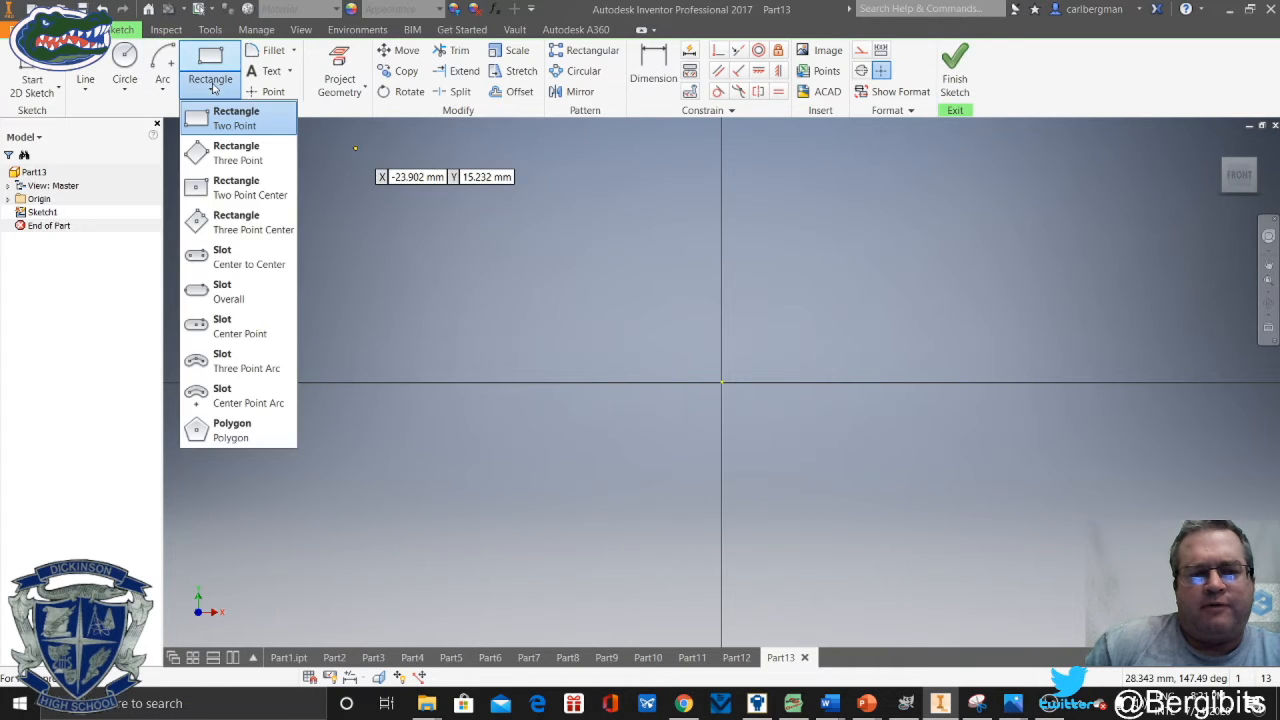
{"action": "left_click", "coordinate": [258, 192]}
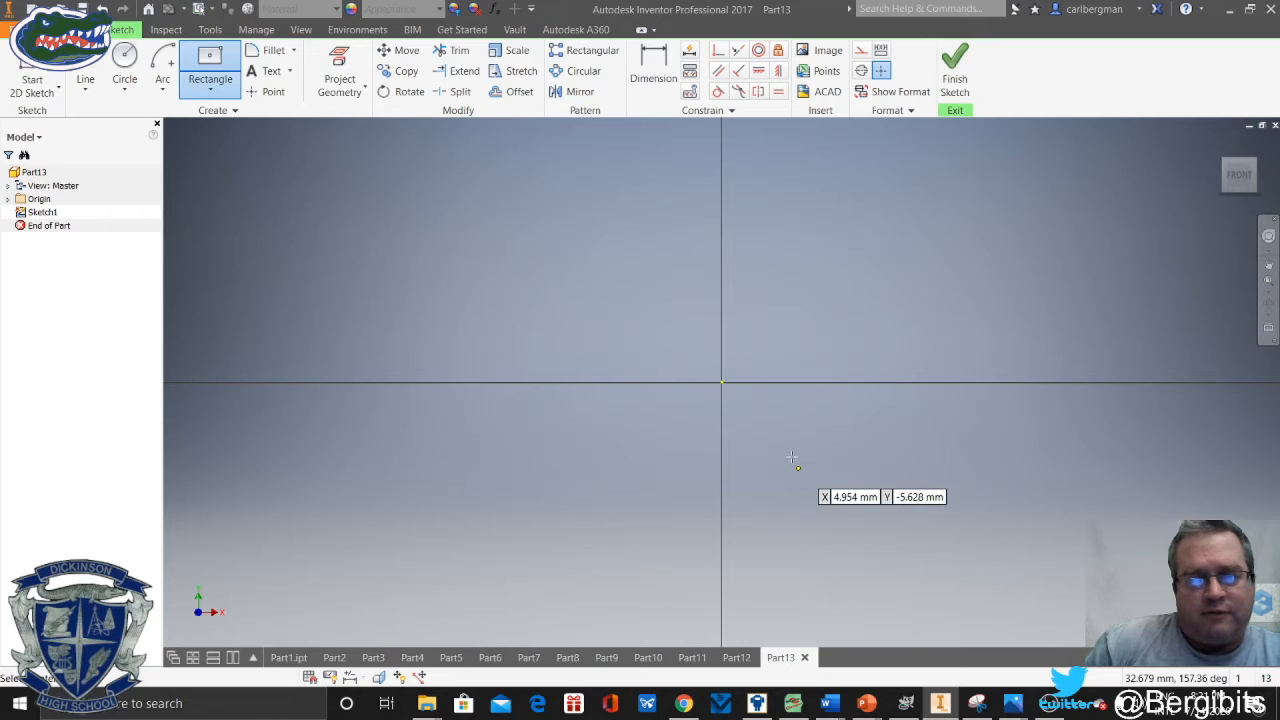
{"action": "left_click", "coordinate": [721, 382]}
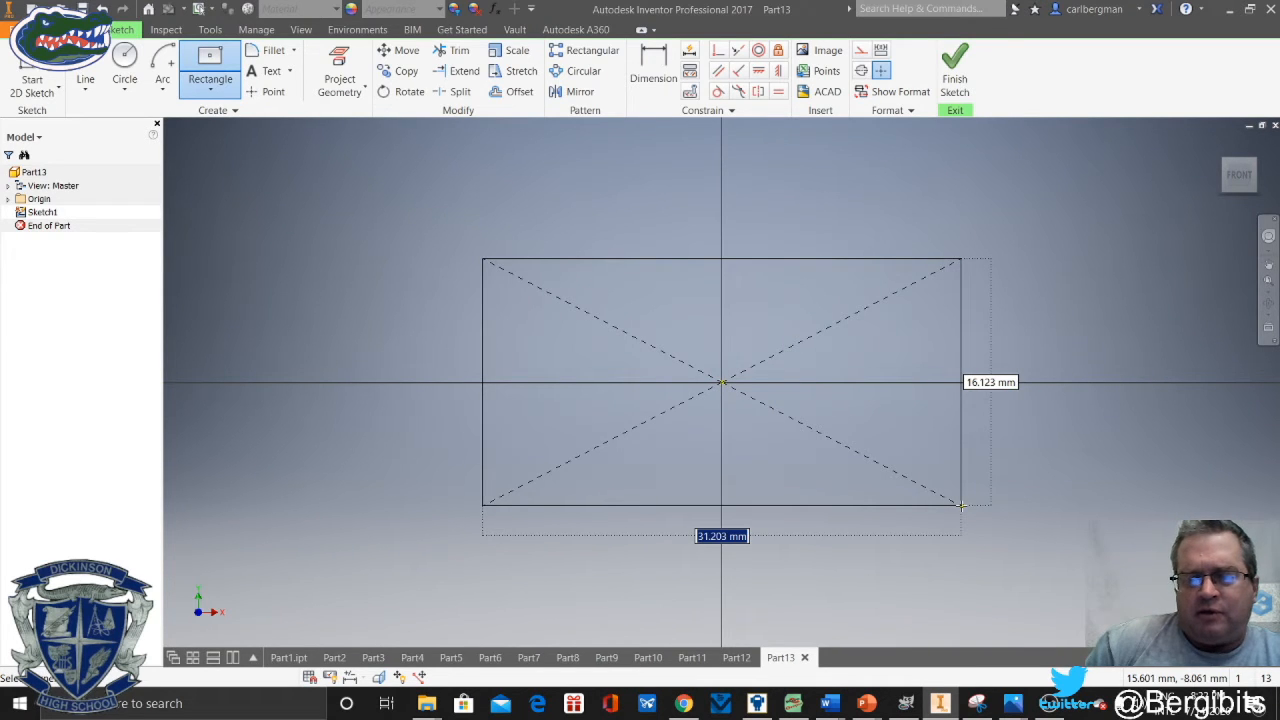
{"action": "type", "text": "96"}
{"action": "key", "text": "Tab"}
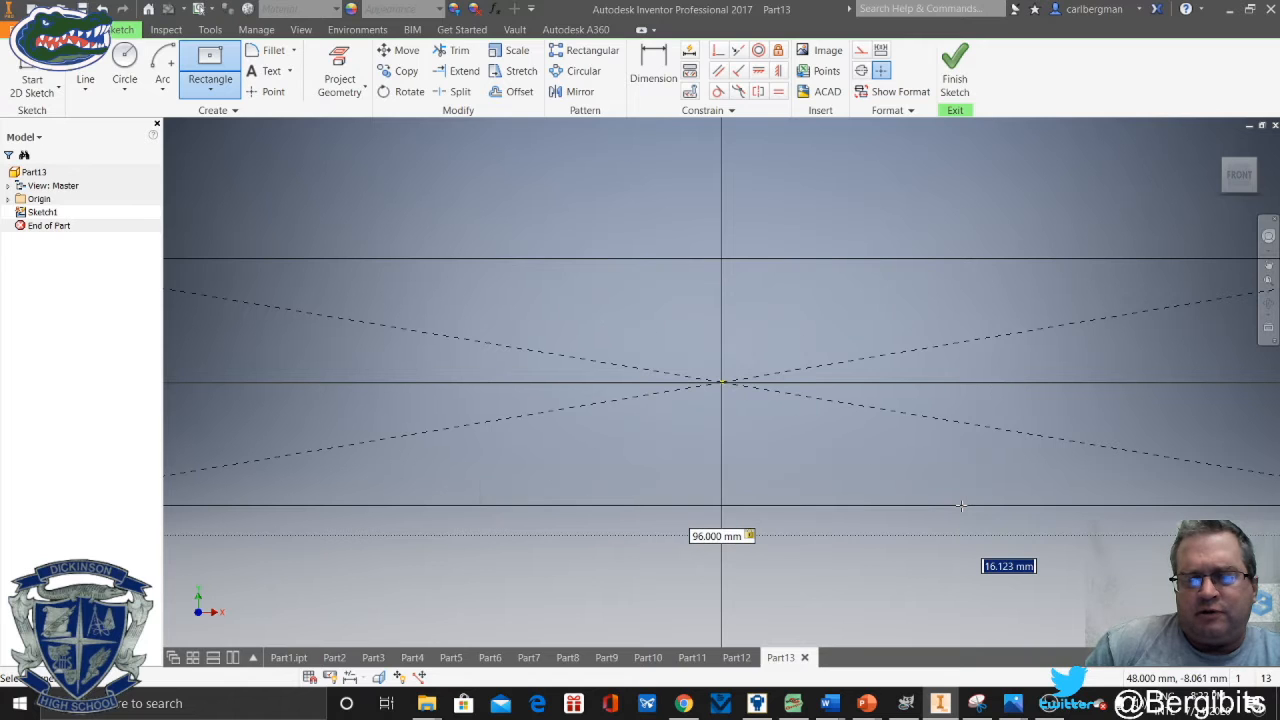
{"action": "type", "text": "65"}
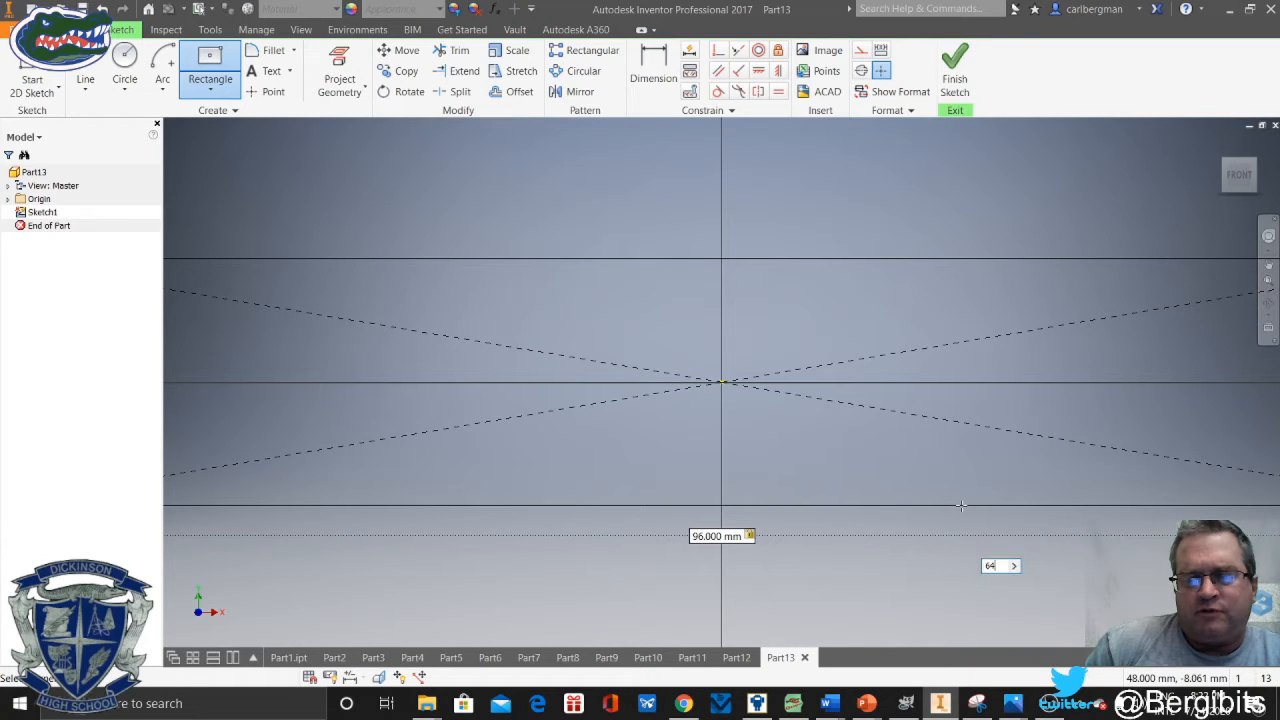
{"action": "key", "text": "Return"}
{"action": "scroll", "coordinate": [961, 506], "scroll_direction": "down", "scroll_amount": 4}
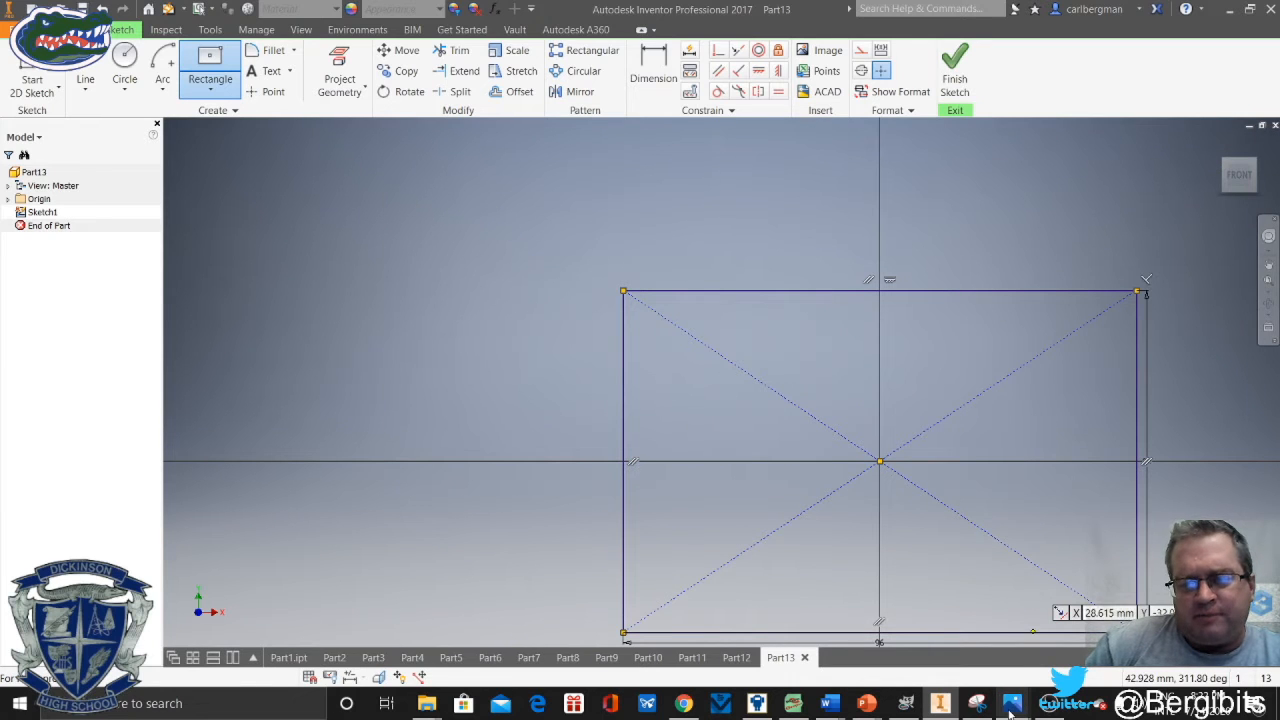
Check the base dimensions in the lesson-1.0.JPG drawing in Photos, and minimize the image
{"action": "mouse_move", "coordinate": [1012, 708]}
{"action": "left_click", "coordinate": [978, 645]}
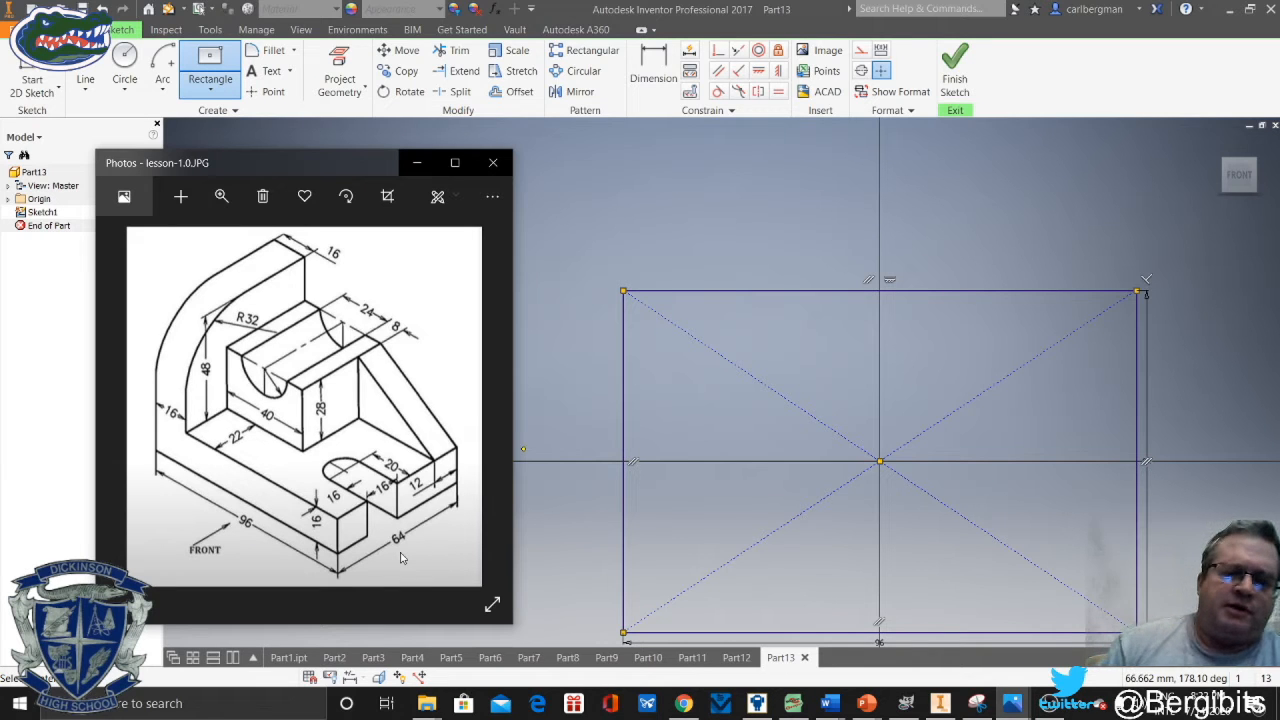
{"action": "left_click", "coordinate": [417, 164]}
Finish the base sketch and extrude the rectangle 16 mm
{"action": "right_click", "coordinate": [418, 244]}
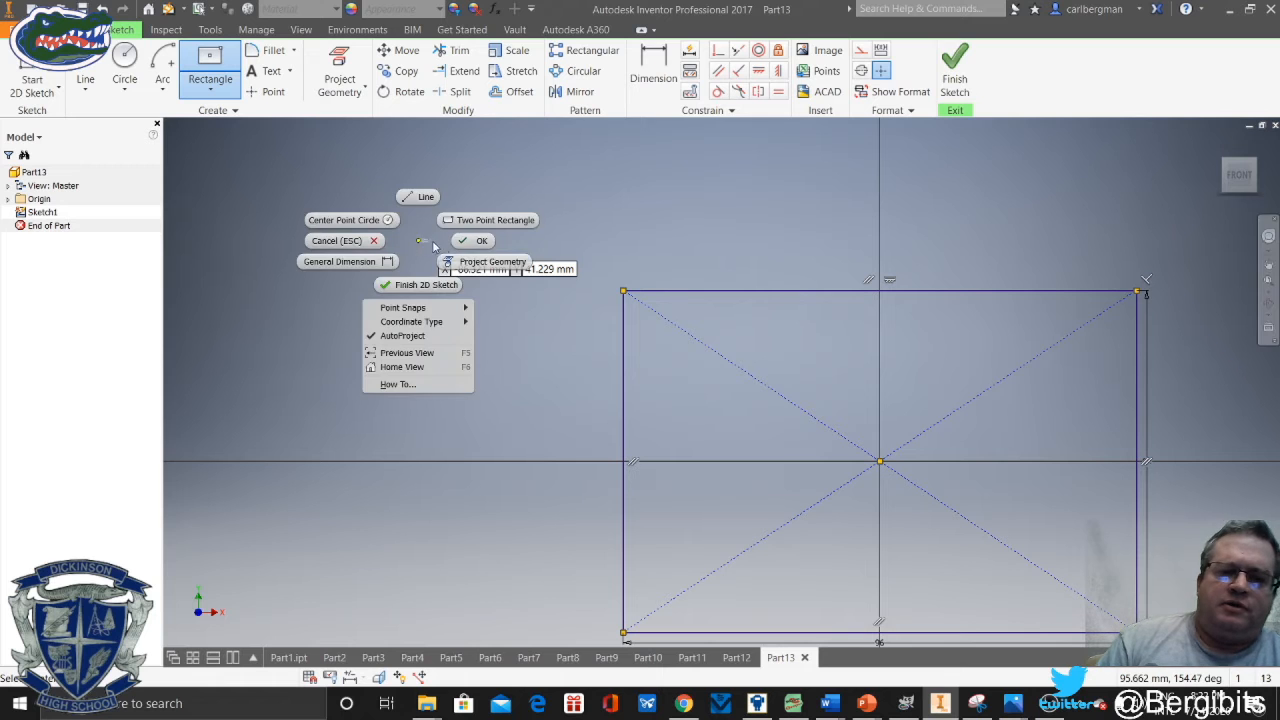
{"action": "left_click", "coordinate": [498, 258]}
{"action": "left_click", "coordinate": [955, 72]}
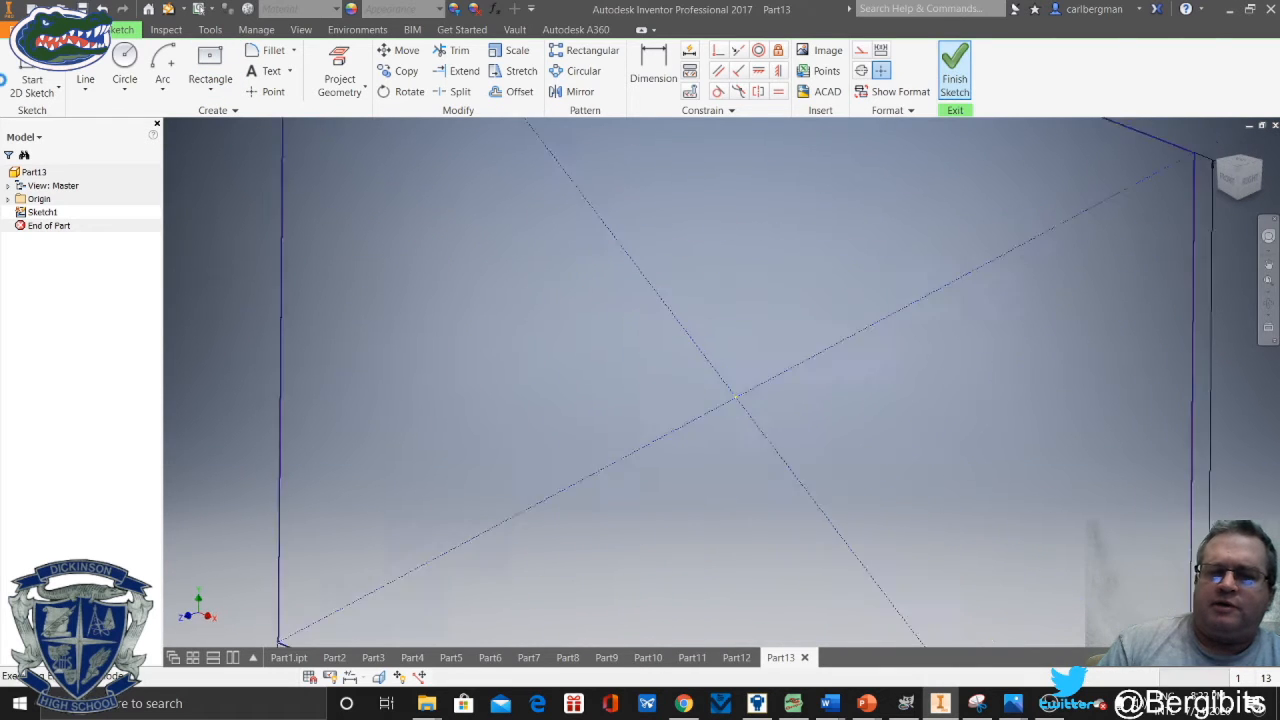
{"action": "left_click", "coordinate": [87, 72]}
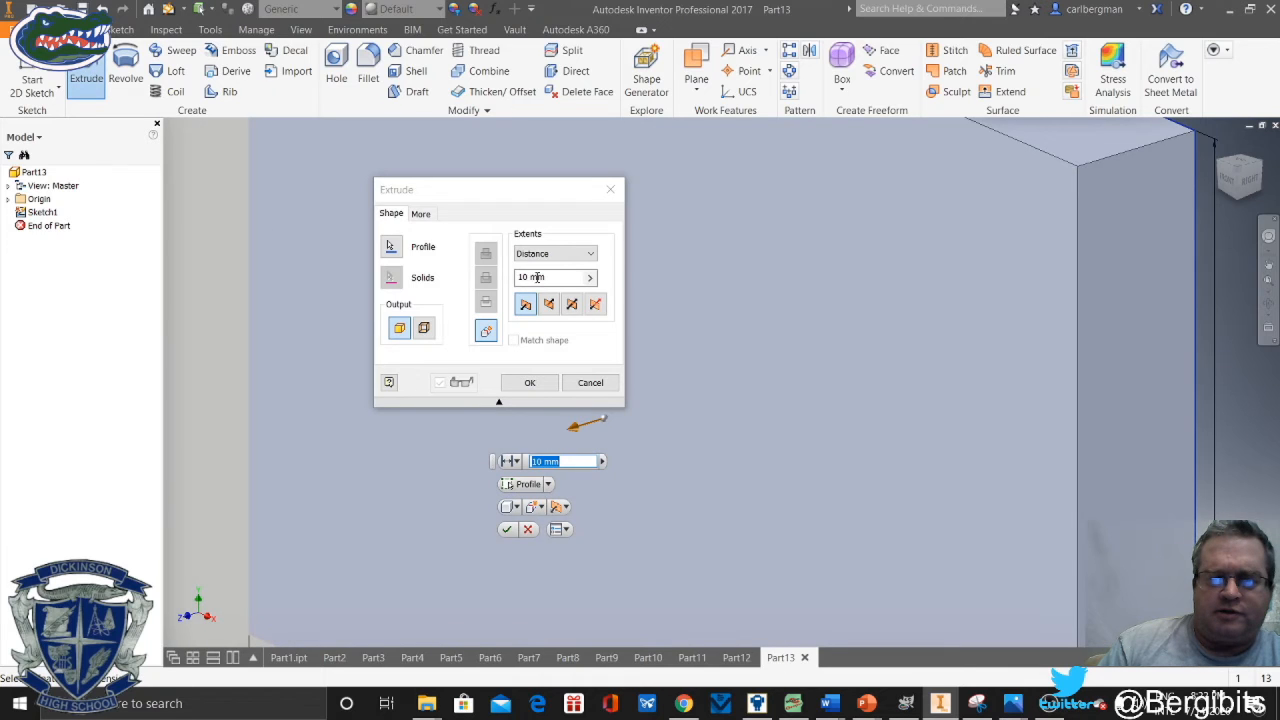
{"action": "left_click", "coordinate": [537, 277]}
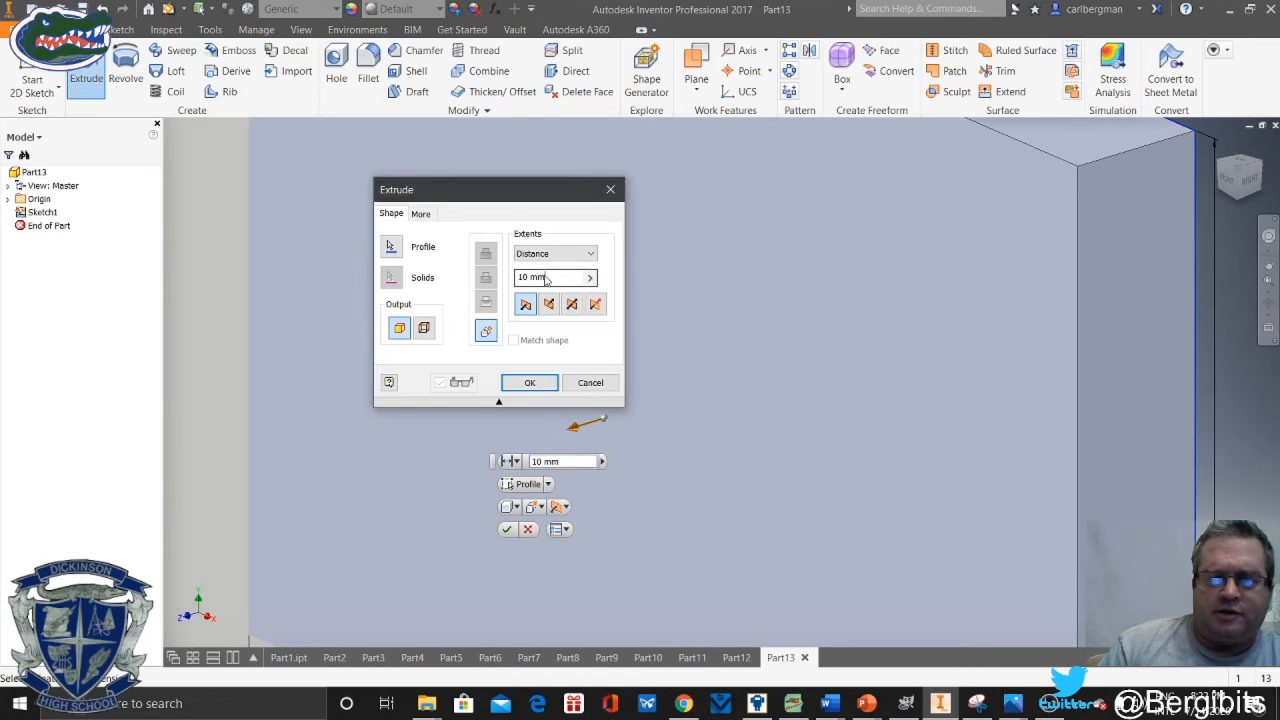
{"action": "type", "text": "16"}
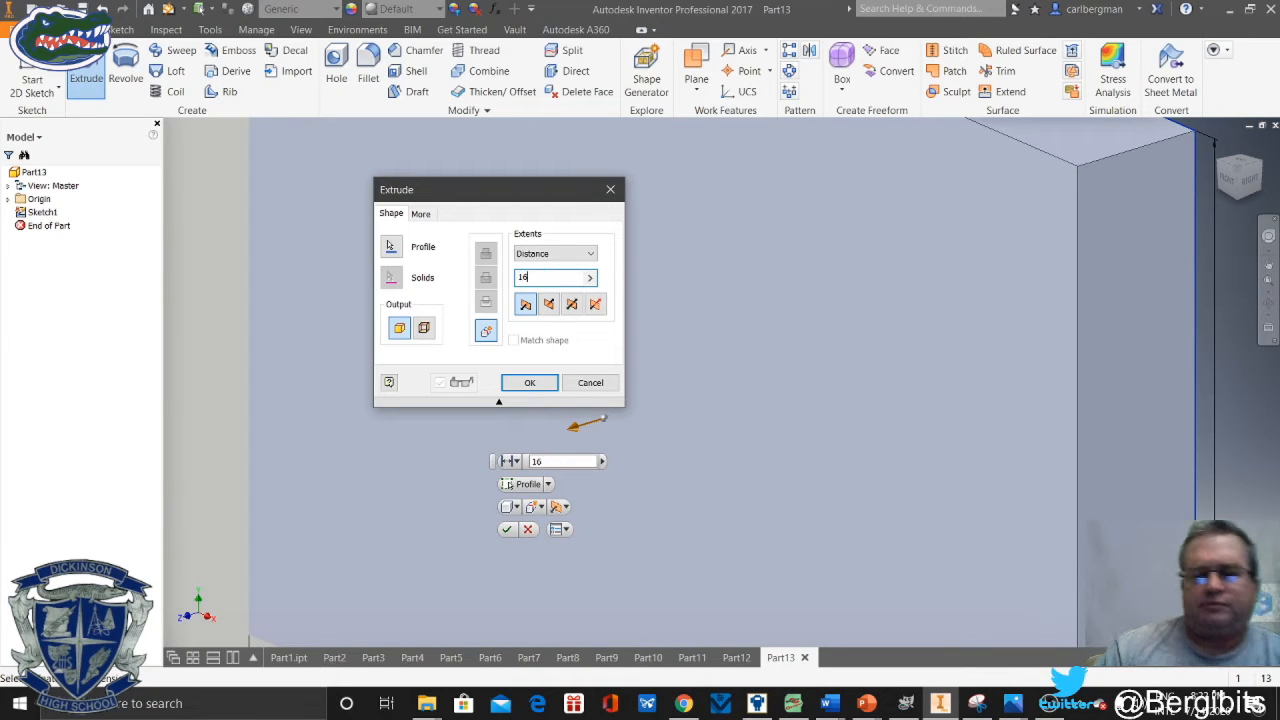
{"action": "left_click", "coordinate": [530, 382]}
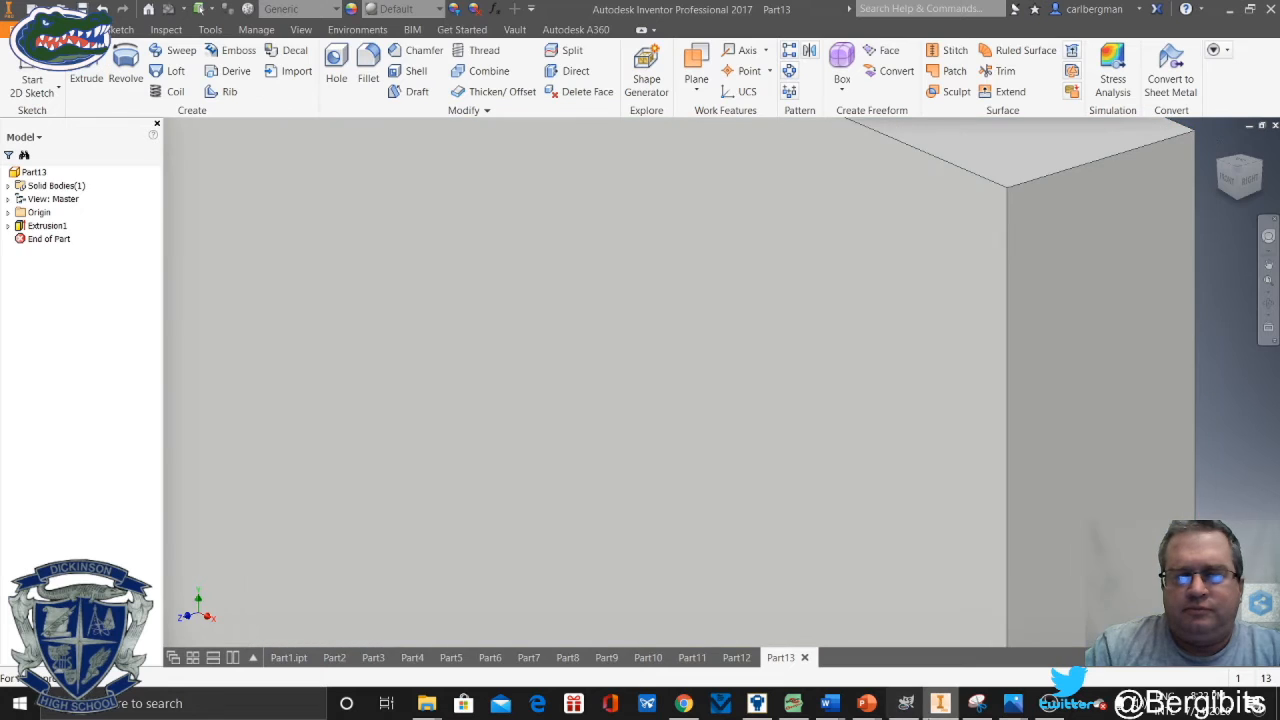
Look up the upright wall's dimensions in the lesson-1.0.JPG drawing in Photos, and minimize the image
{"action": "mouse_move", "coordinate": [1012, 703]}
{"action": "left_click", "coordinate": [955, 632]}
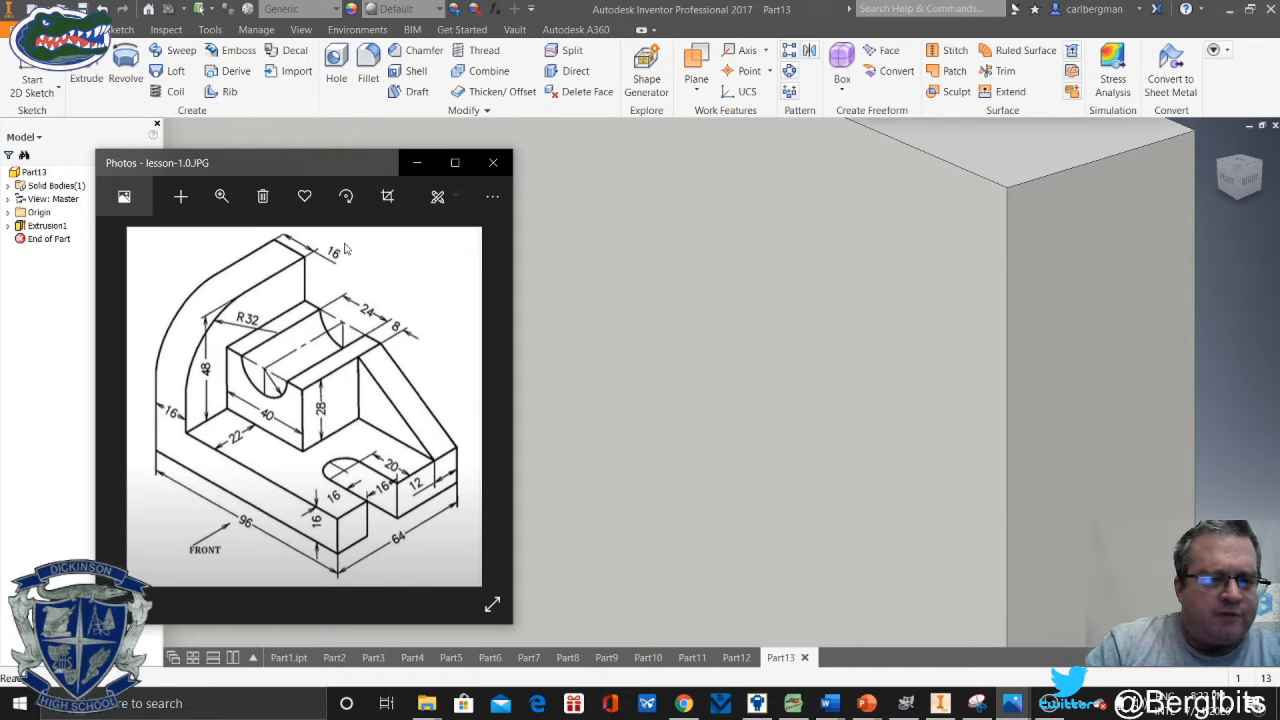
{"action": "left_click", "coordinate": [417, 163]}
Sketch a two-point rectangle about 15 mm by 52 mm on the plate's large front face, starting at its upper-left corner
{"action": "scroll", "coordinate": [941, 280], "scroll_direction": "up", "scroll_amount": 5}
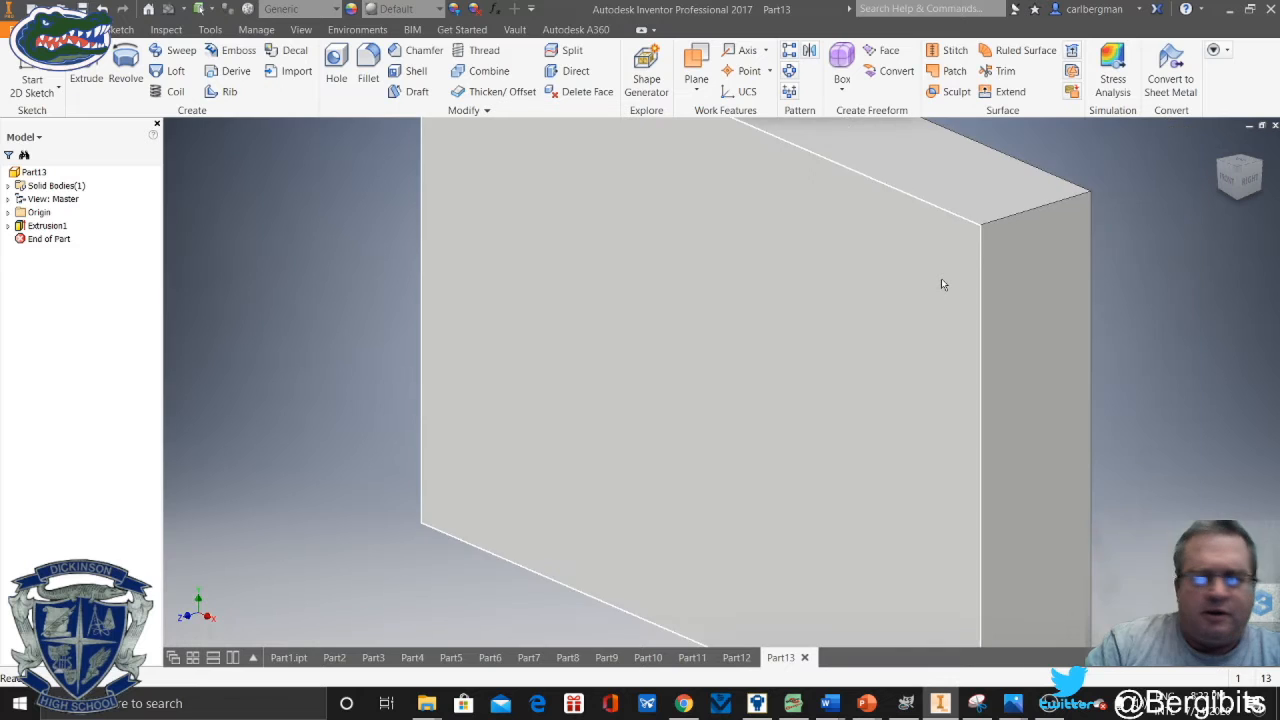
{"action": "left_click", "coordinate": [775, 317]}
{"action": "left_click", "coordinate": [832, 304]}
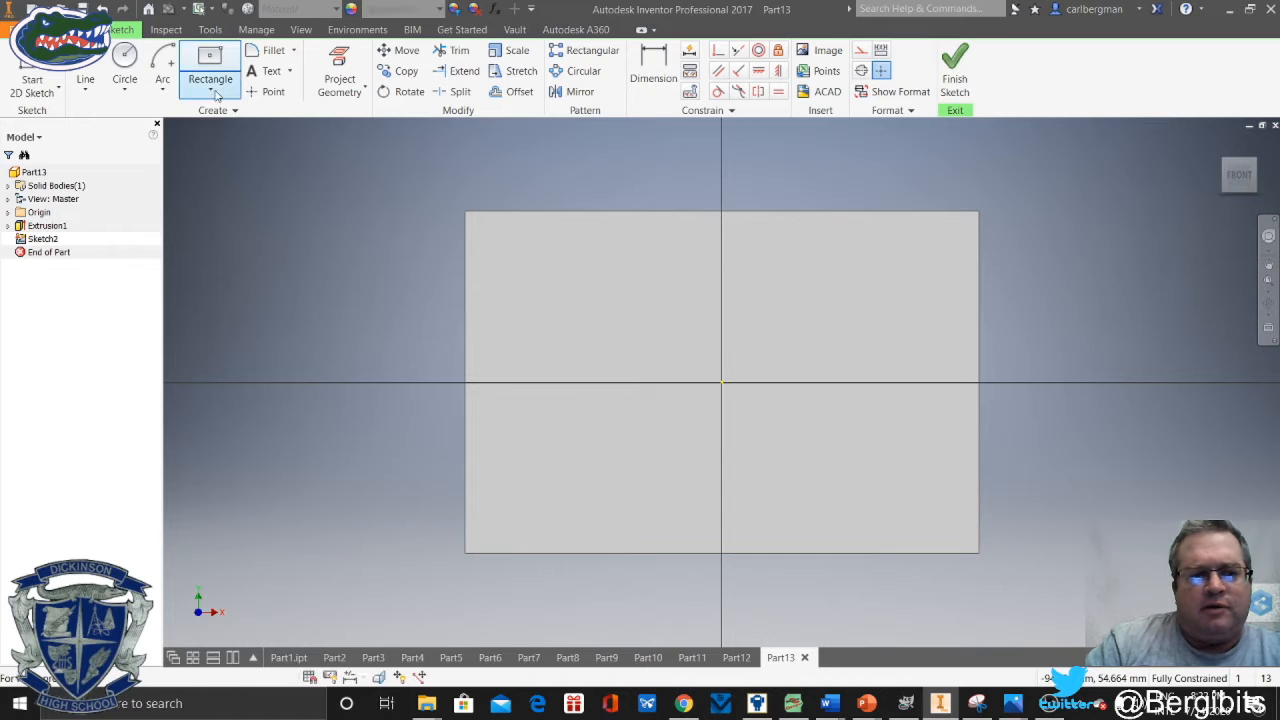
{"action": "left_click", "coordinate": [210, 88]}
{"action": "left_click", "coordinate": [237, 125]}
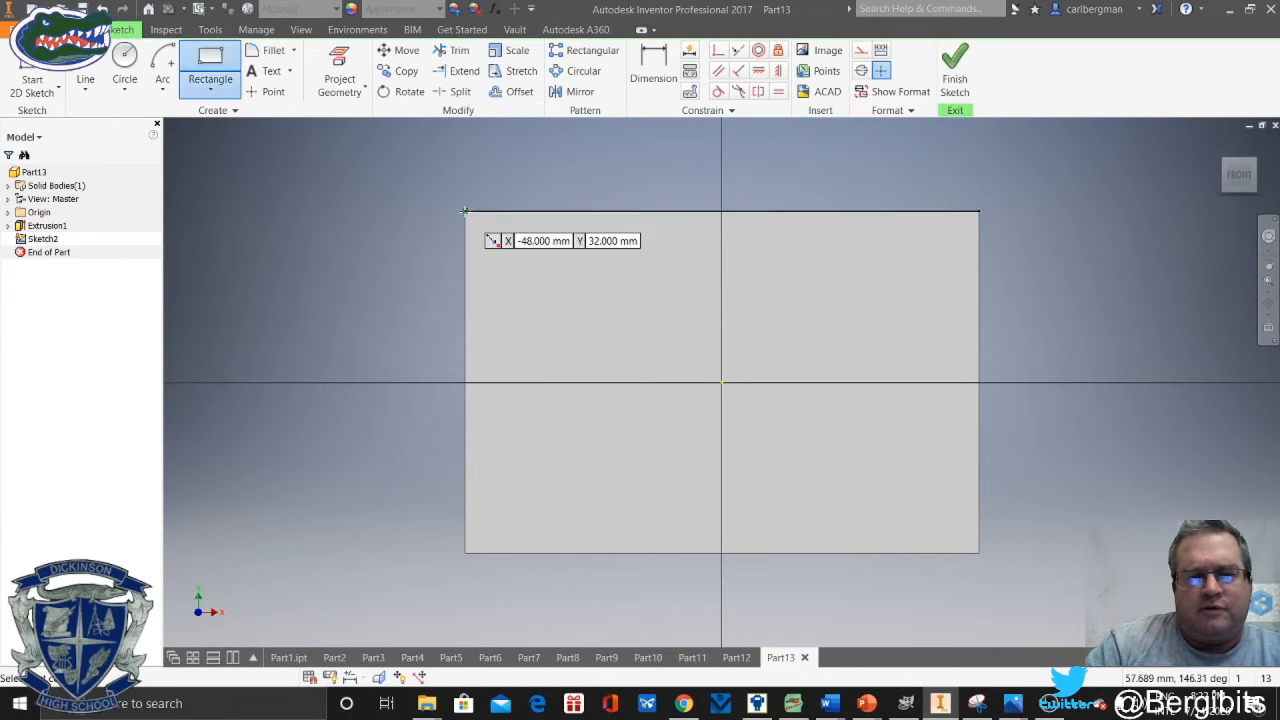
{"action": "left_click", "coordinate": [466, 211]}
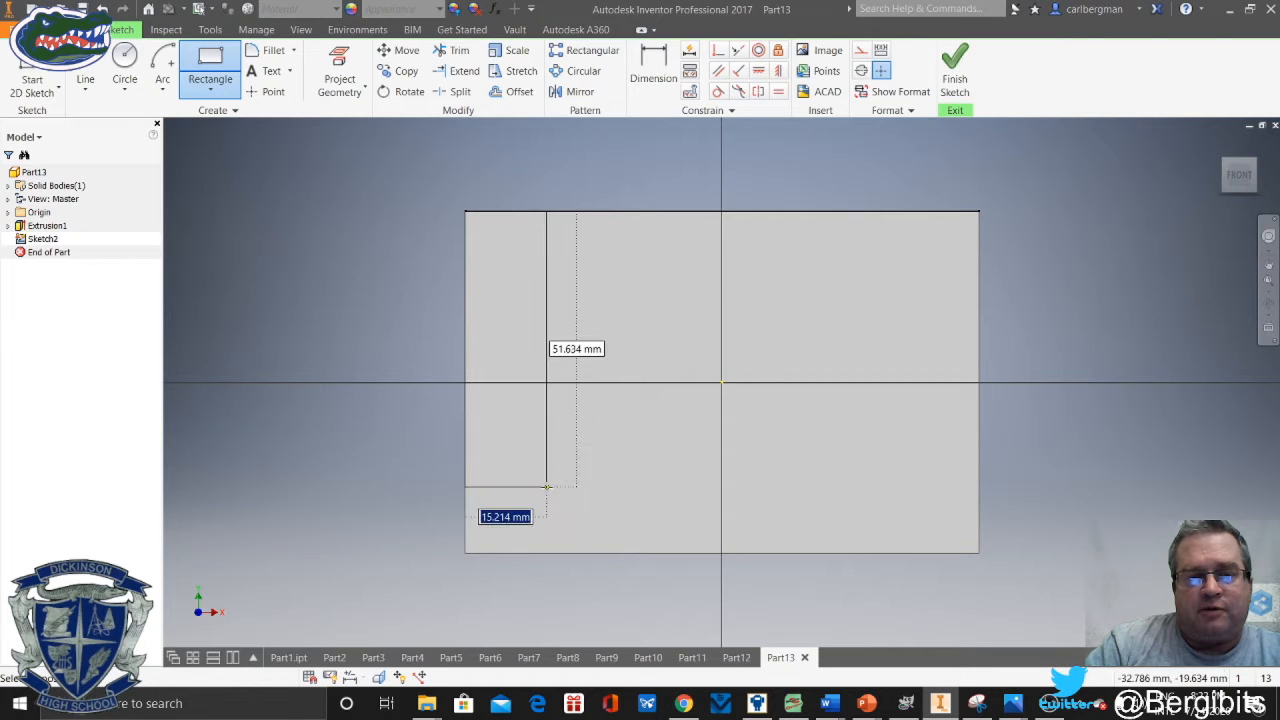
{"action": "left_click", "coordinate": [546, 487]}
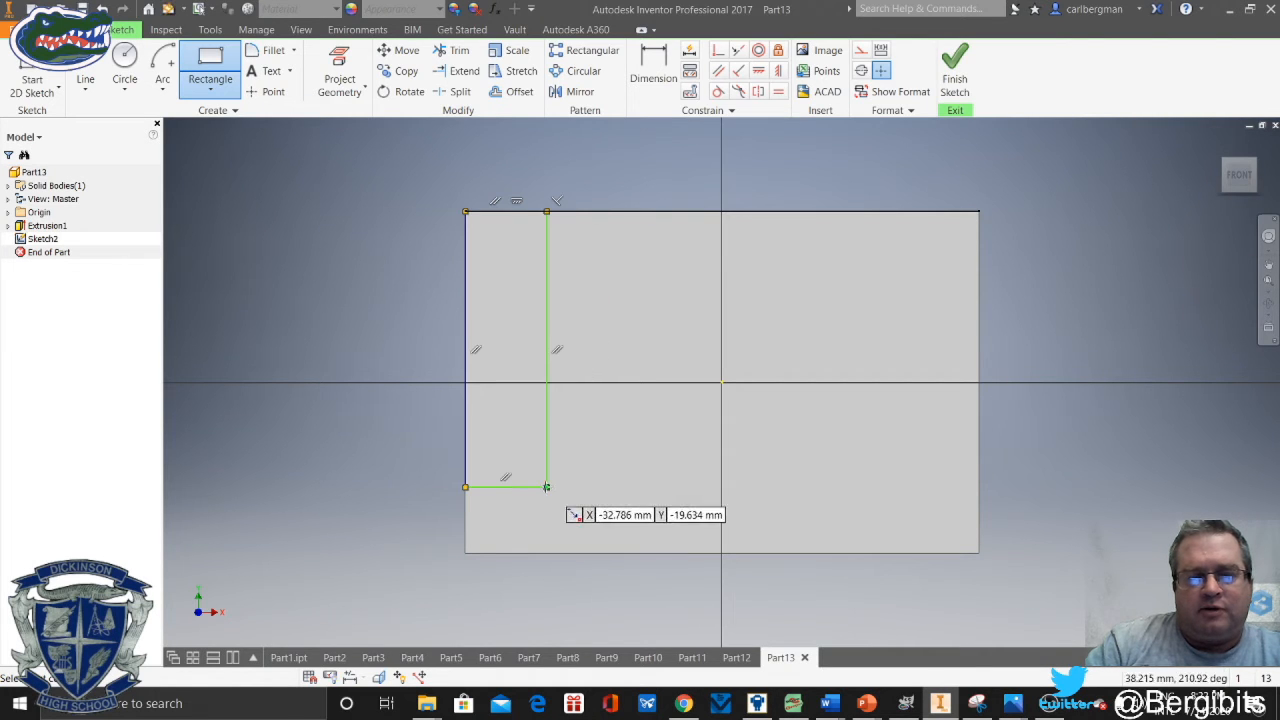
Make the narrow rectangle's bottom edge collinear with the plate's bottom edge
{"action": "left_click", "coordinate": [738, 50]}
{"action": "left_click", "coordinate": [518, 489]}
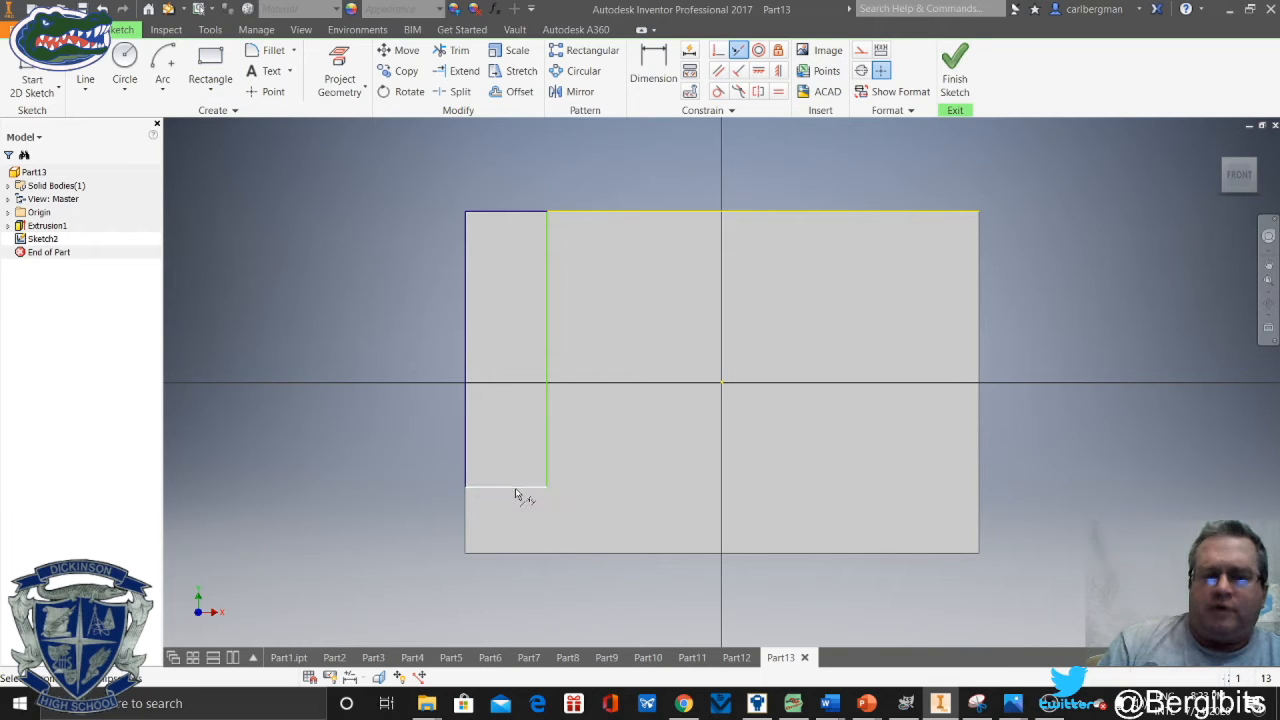
{"action": "left_click", "coordinate": [514, 554]}
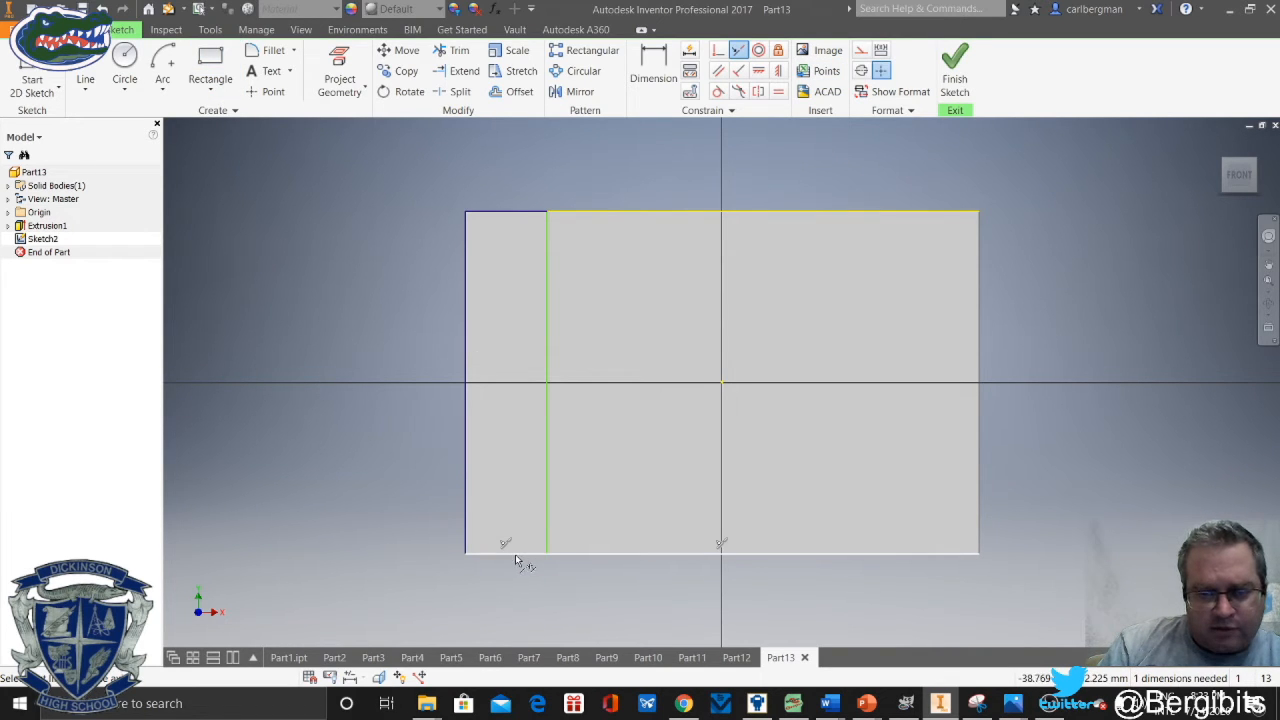
Dimension the narrow rectangle's bottom edge to a width of 16 mm
{"action": "left_click", "coordinate": [655, 80]}
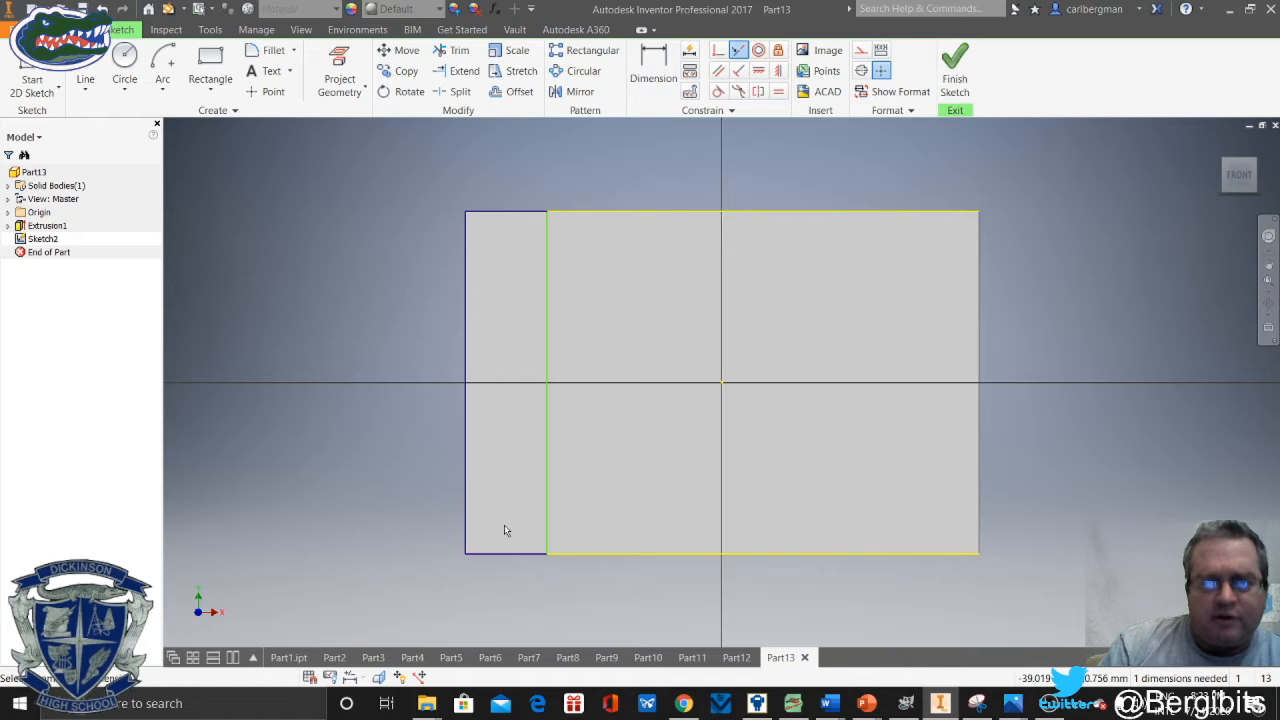
{"action": "left_click", "coordinate": [506, 554]}
{"action": "left_click", "coordinate": [509, 597]}
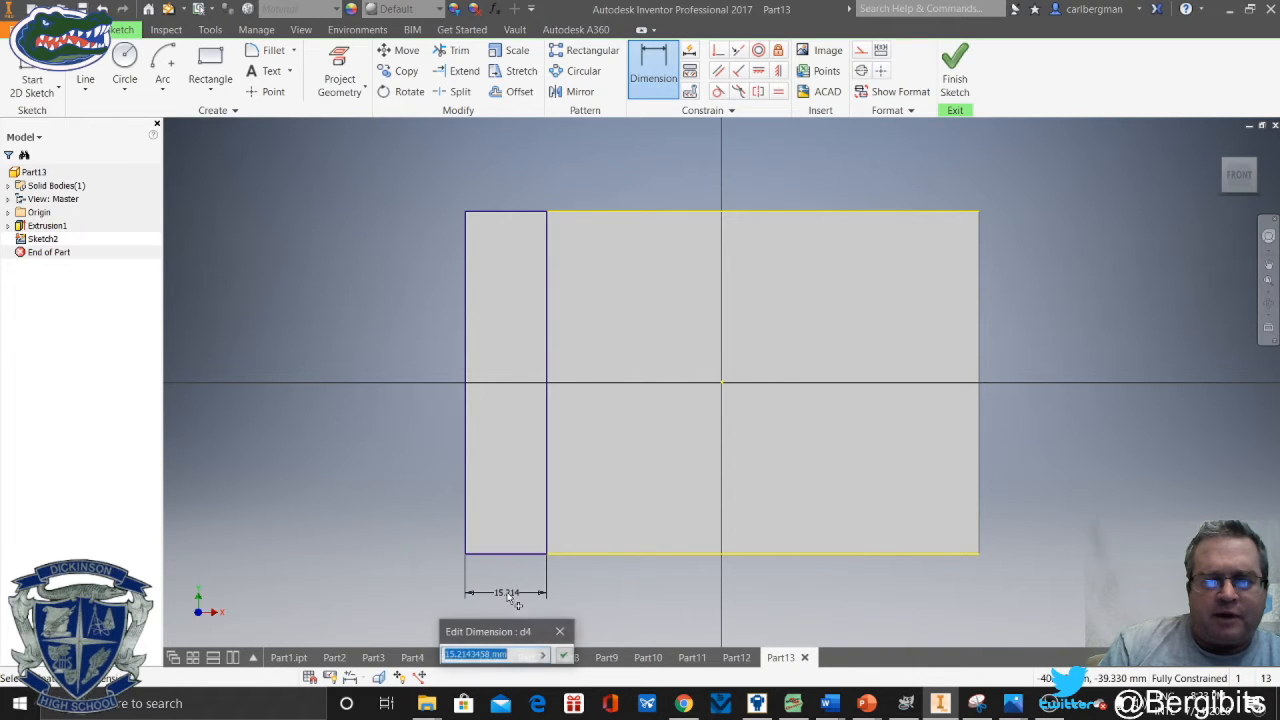
{"action": "type", "text": "16"}
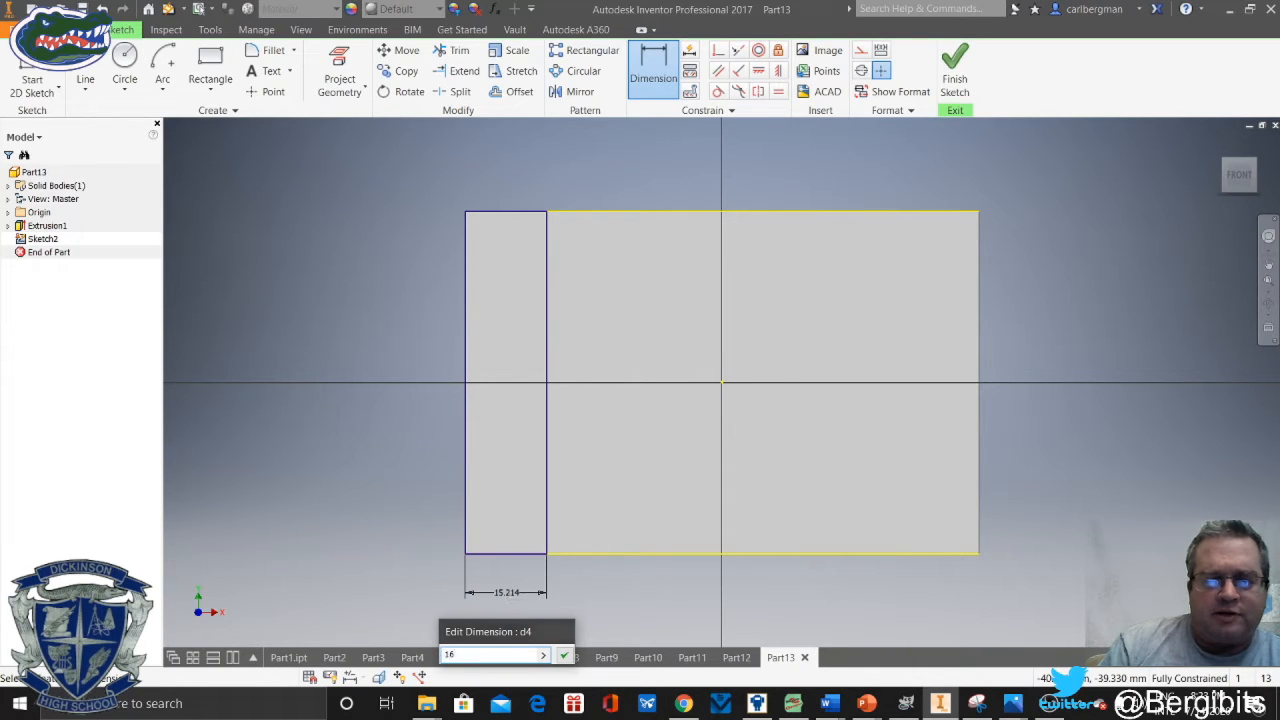
{"action": "key", "text": "Return"}
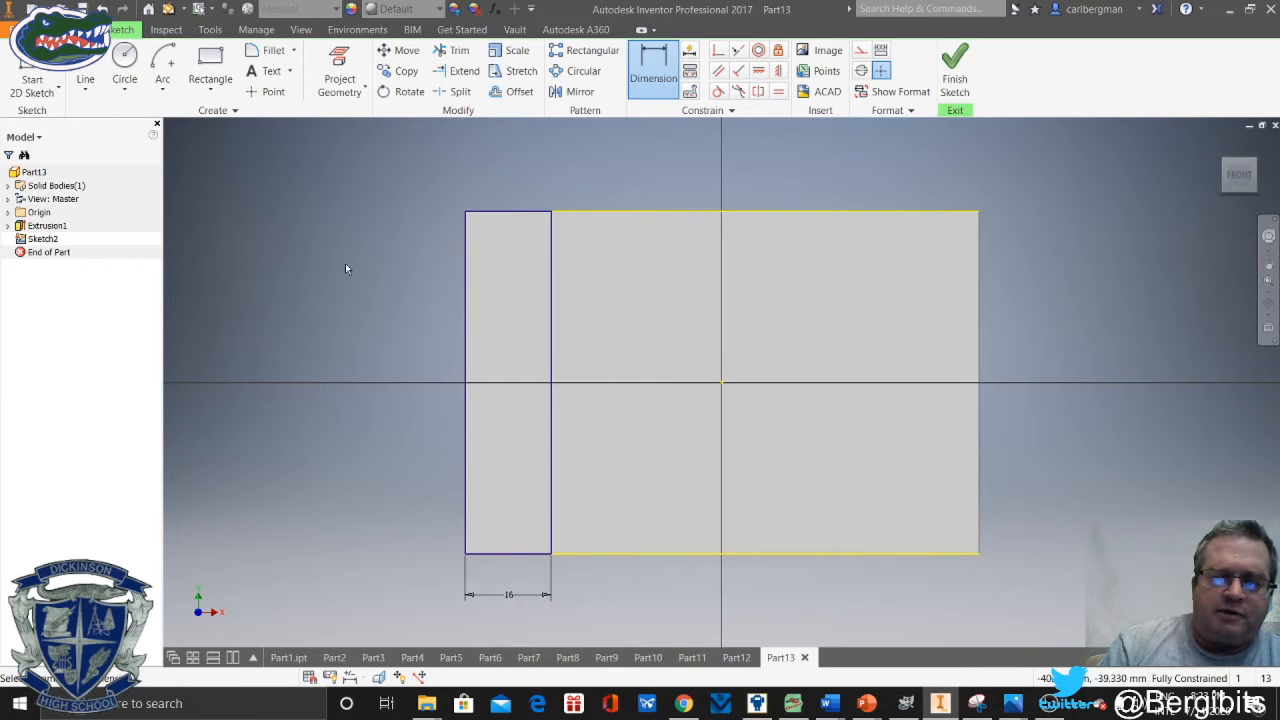
{"action": "right_click", "coordinate": [338, 250]}
{"action": "left_click", "coordinate": [400, 248]}
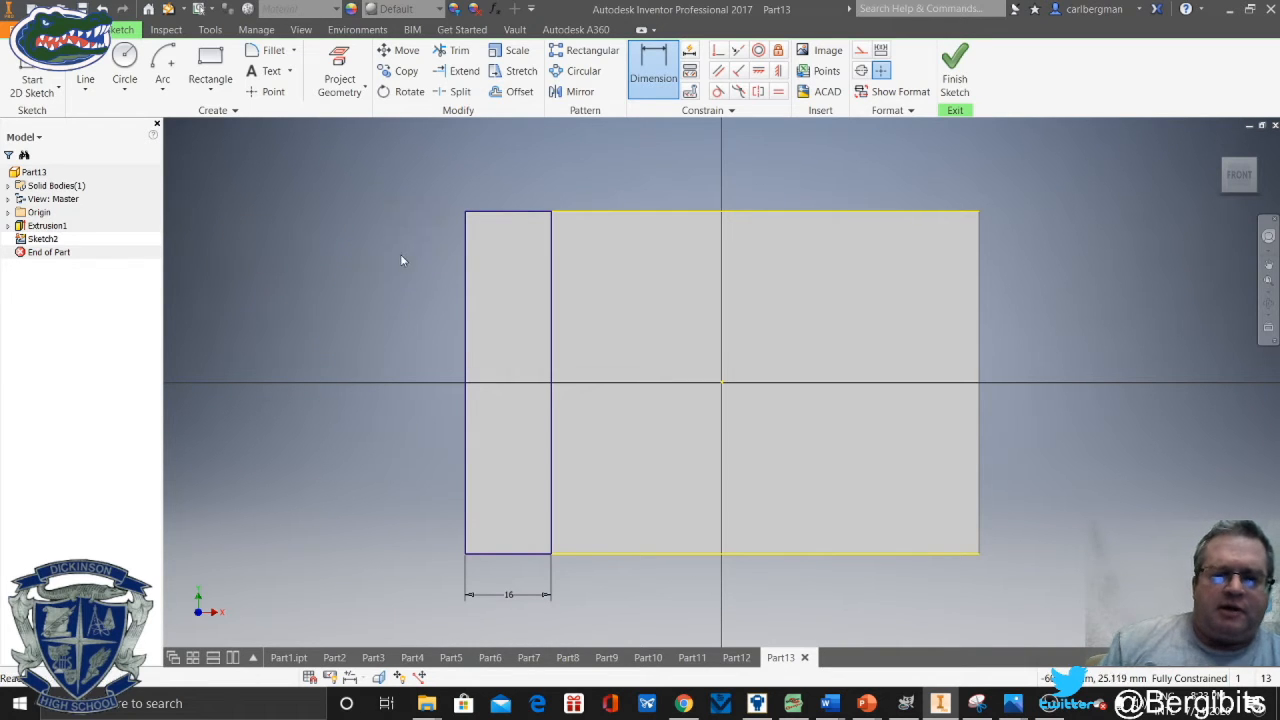
Finish the sketch and extrude the narrow strip 48 mm outward, joined to the plate
{"action": "left_click", "coordinate": [955, 70]}
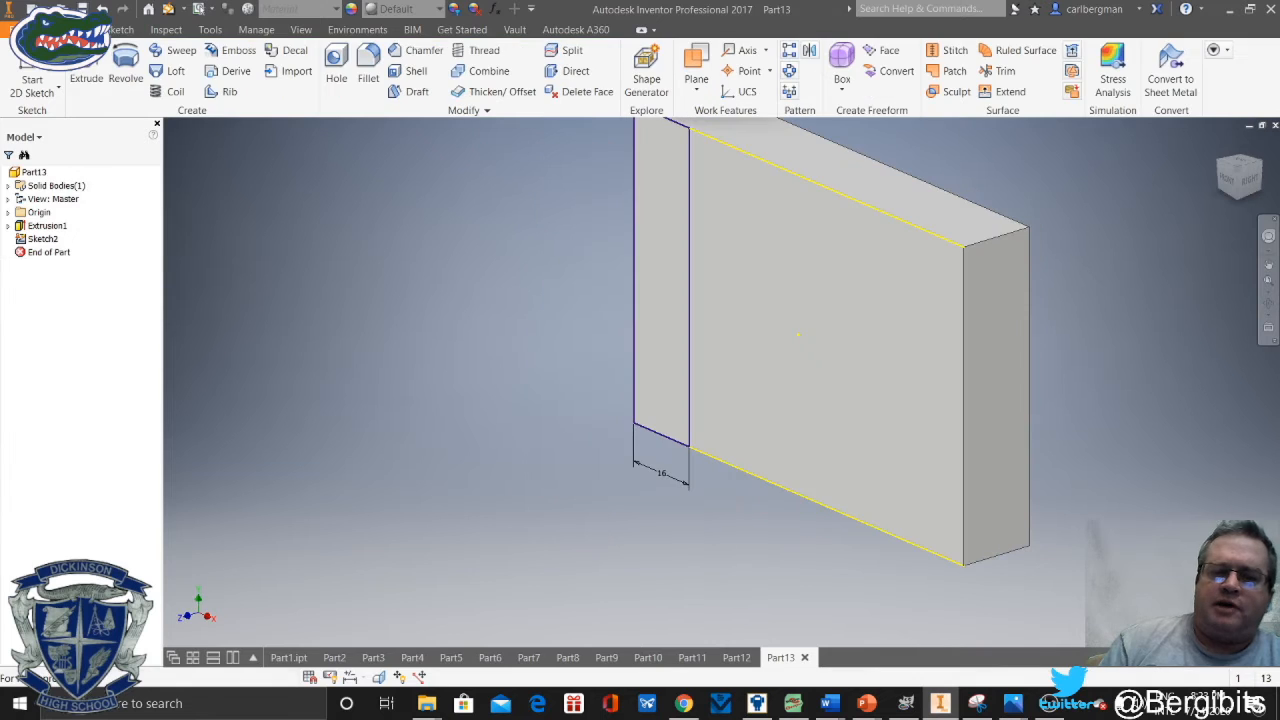
{"action": "left_click", "coordinate": [88, 68]}
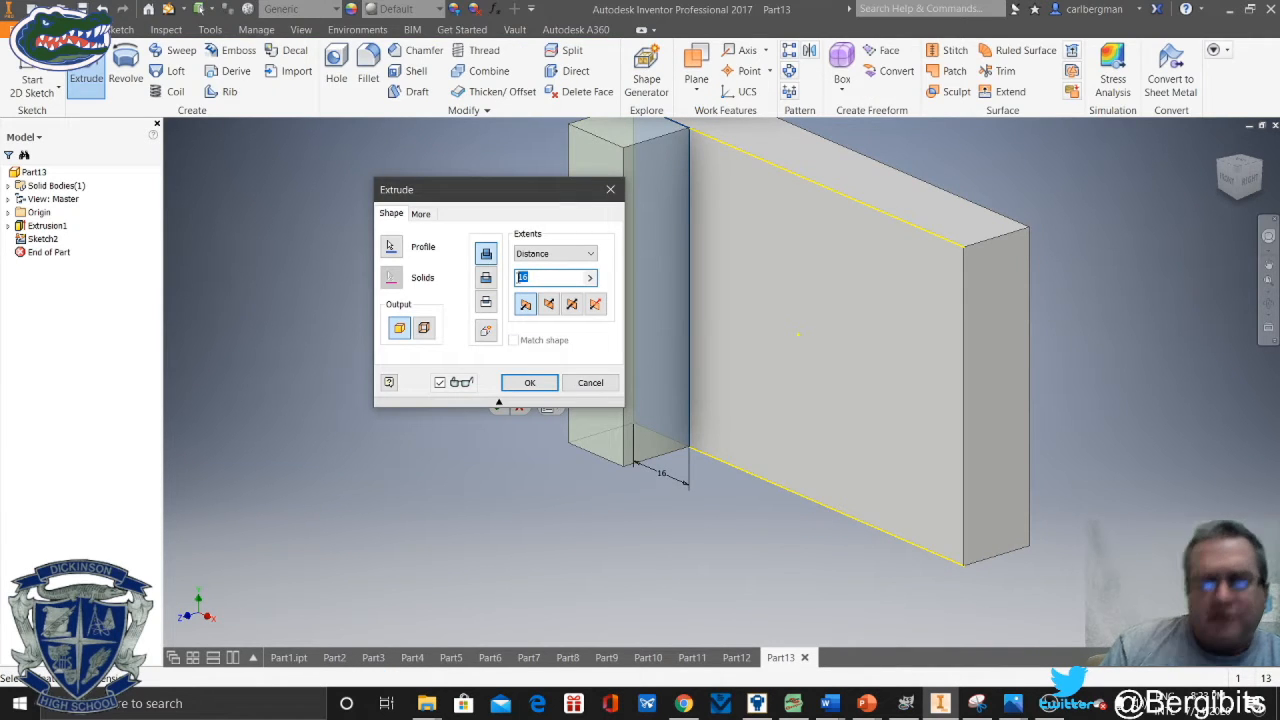
{"action": "type", "text": "48"}
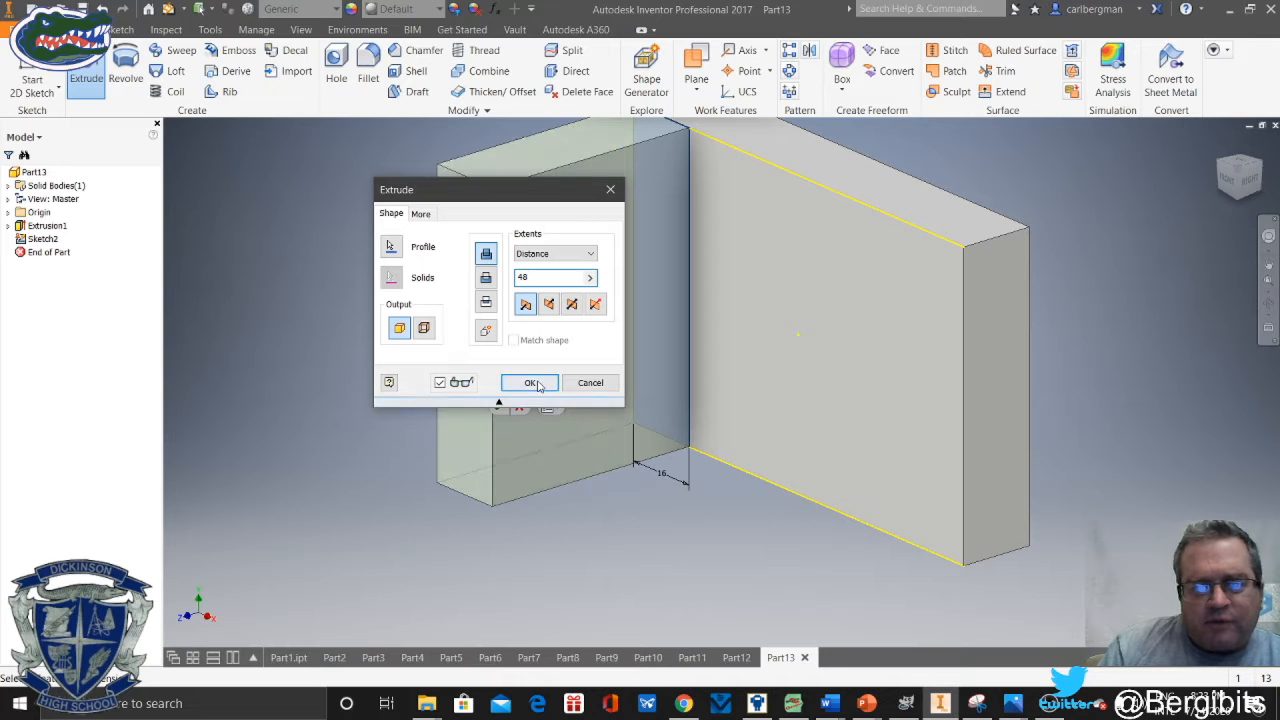
{"action": "left_click", "coordinate": [530, 382]}
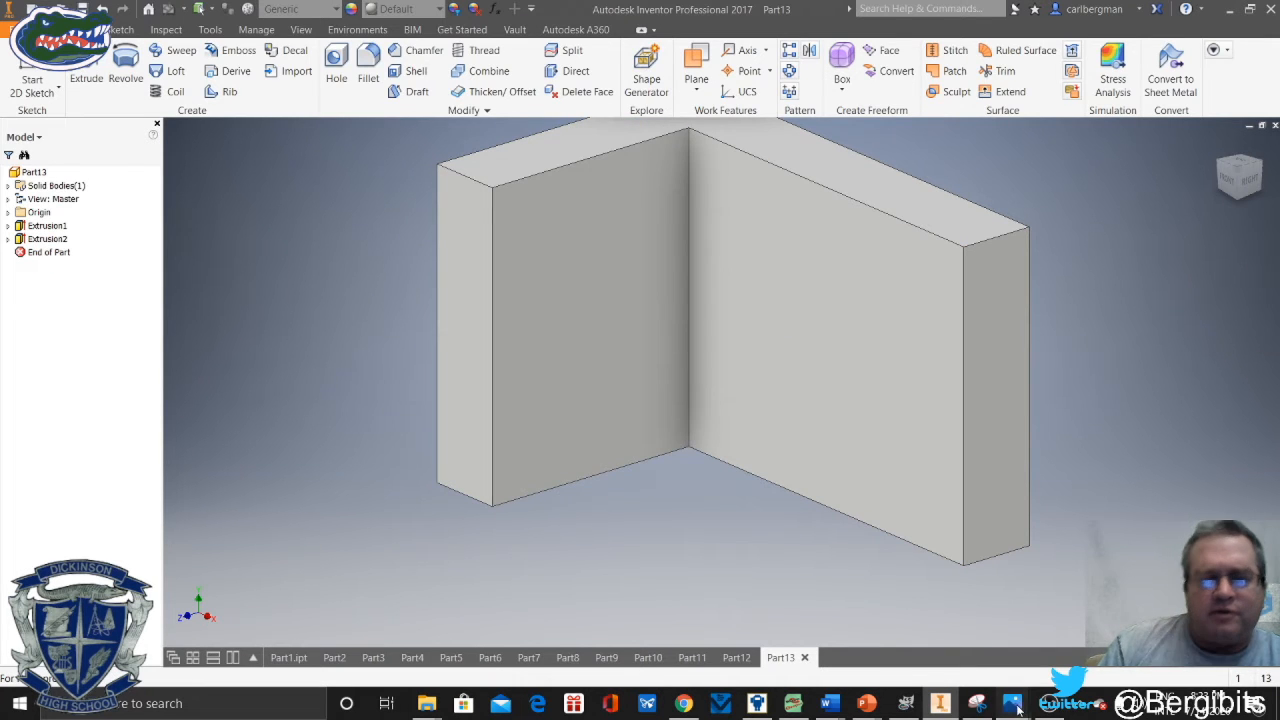
Check the bracket's orientation in the lesson-1.0 reference drawing and orbit the model to match it
{"action": "mouse_move", "coordinate": [1013, 703]}
{"action": "left_click", "coordinate": [957, 630]}
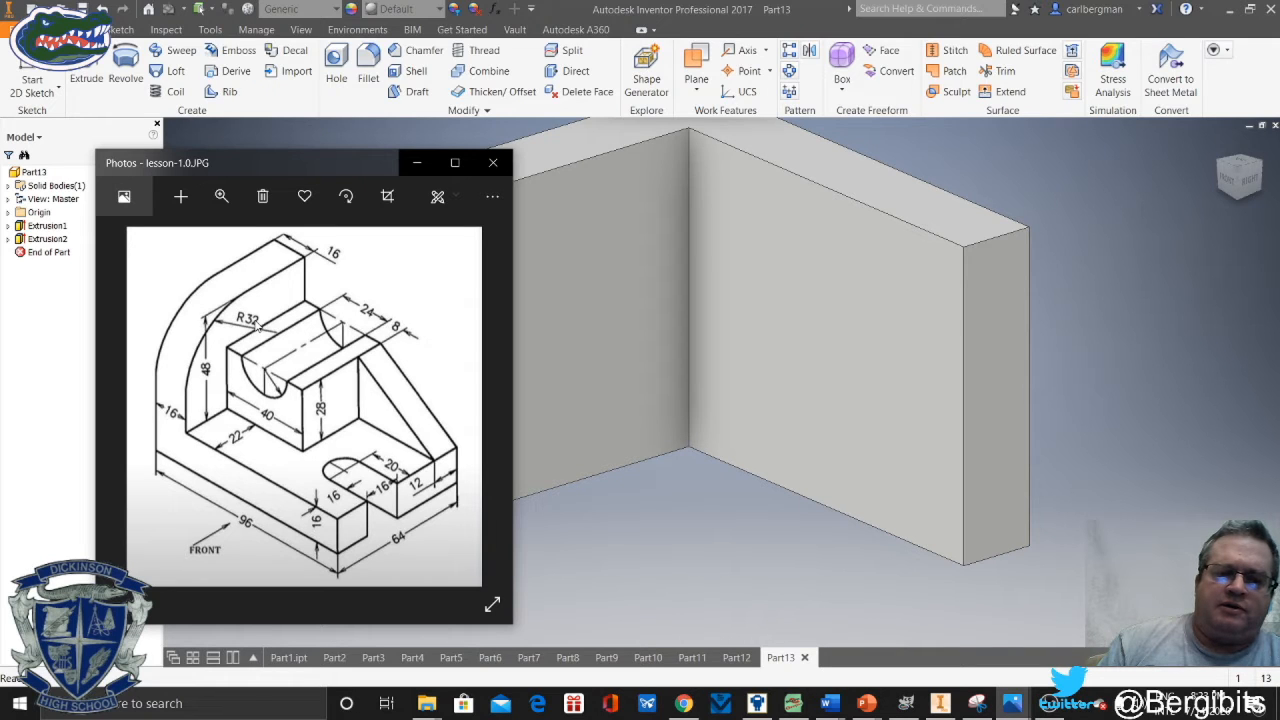
{"action": "left_click", "coordinate": [416, 162]}
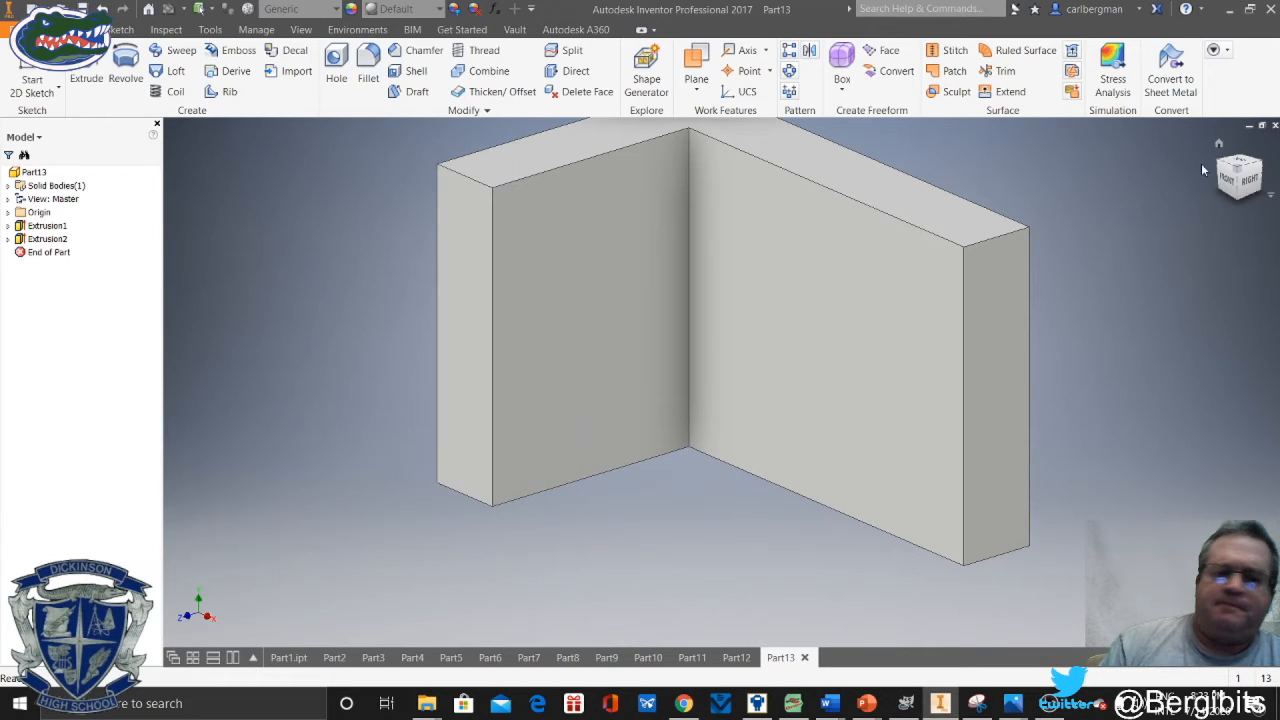
{"action": "left_click", "coordinate": [1268, 236]}
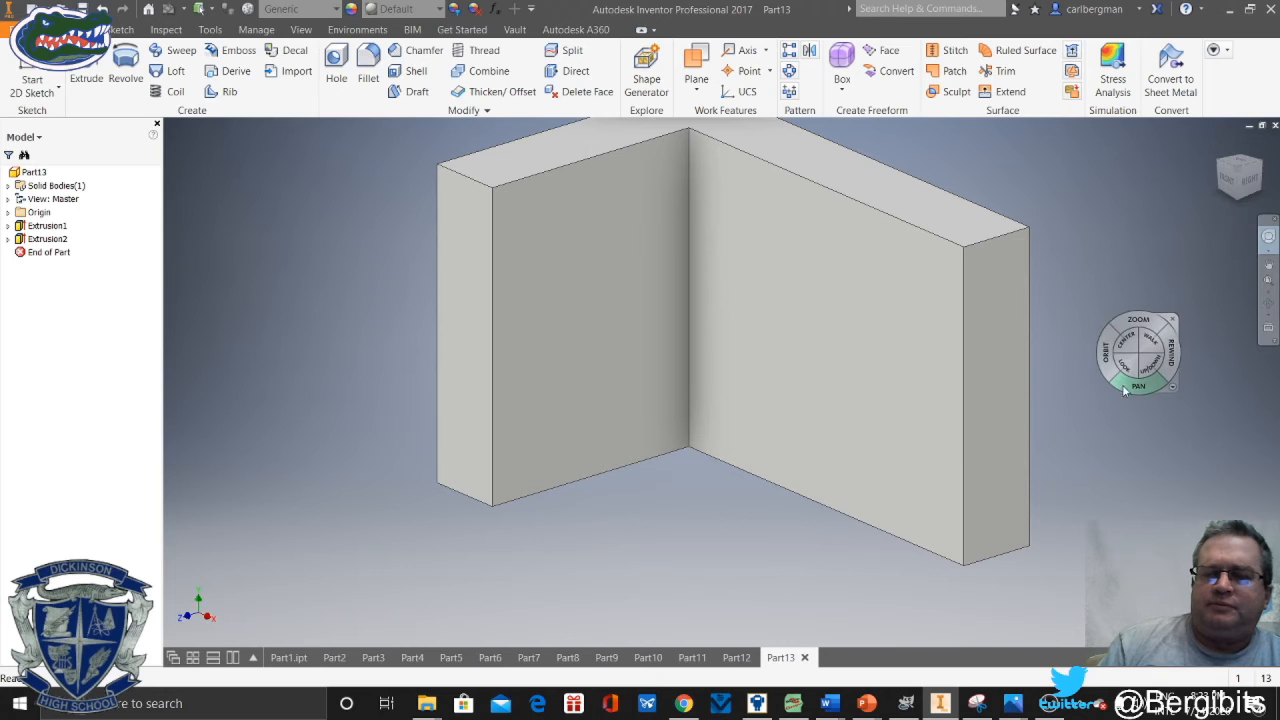
{"action": "left_click_drag", "start_coordinate": [1100, 360], "coordinate": [963, 595]}
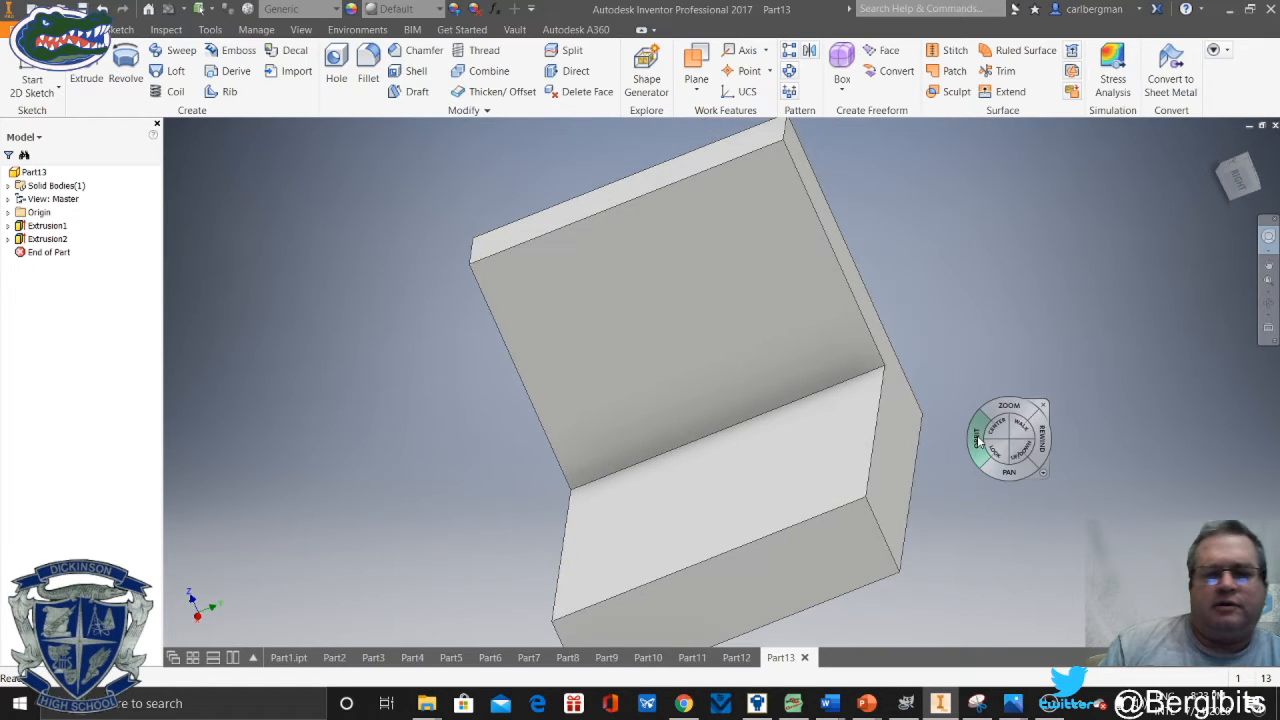
{"action": "left_click_drag", "start_coordinate": [978, 440], "coordinate": [1046, 421]}
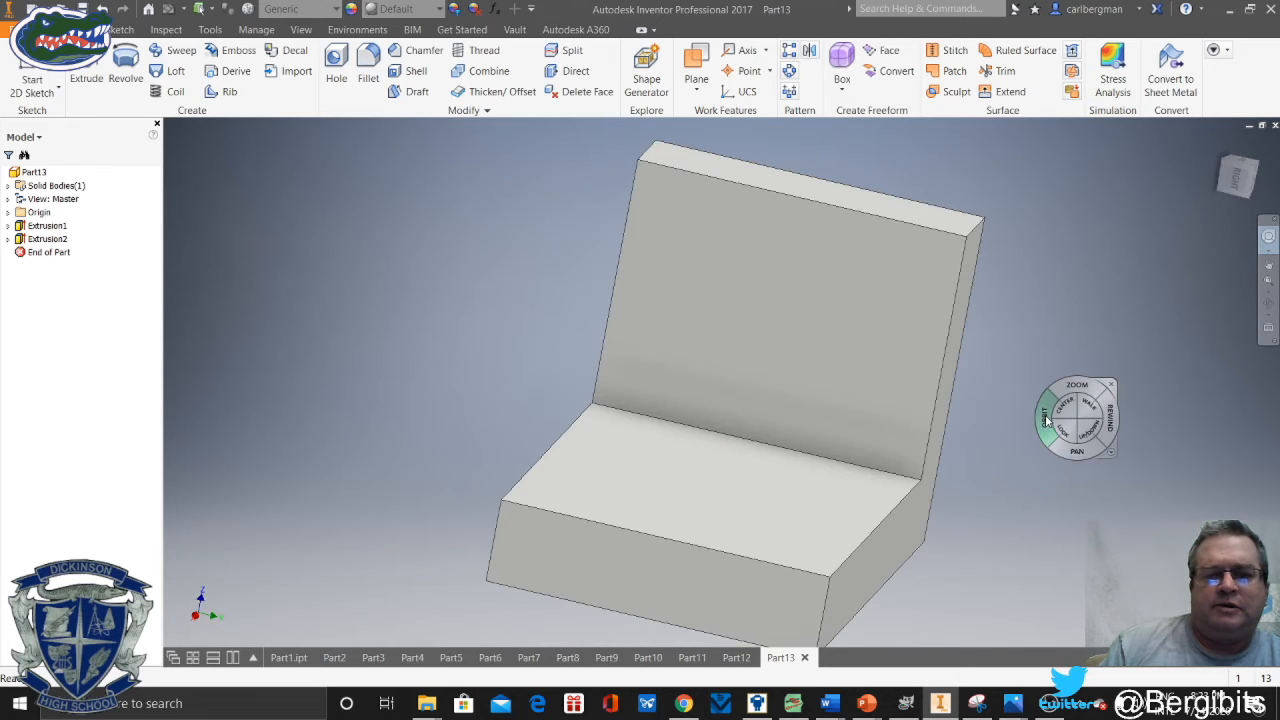
{"action": "key", "text": "Escape"}
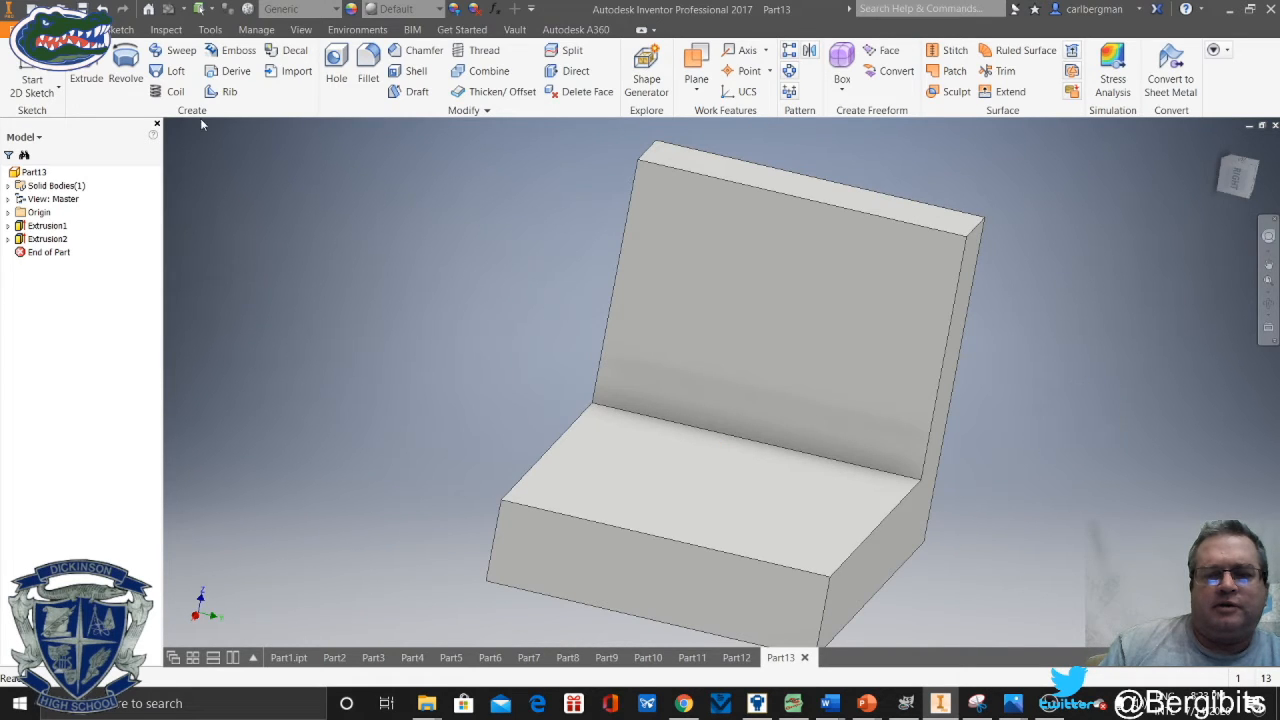
Fillet the upright wall's upper-left corner edge with the 32 mm radius given in the reference drawing
{"action": "left_click", "coordinate": [370, 68]}
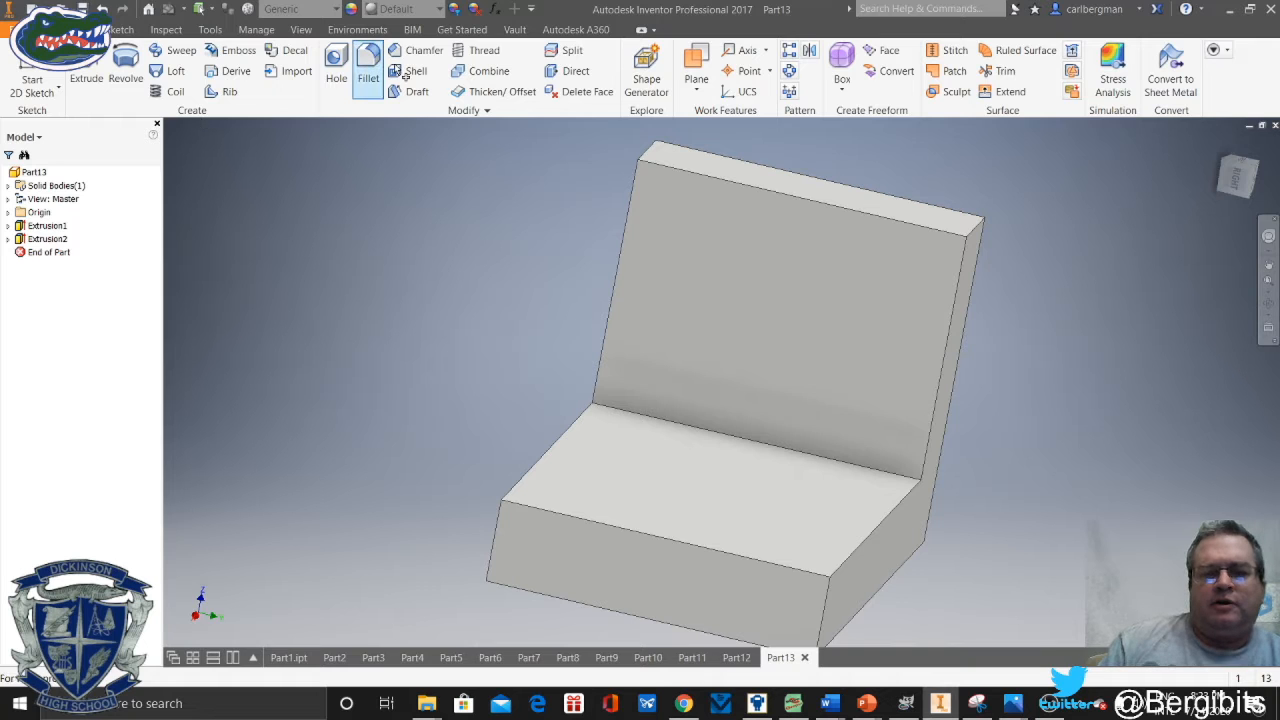
{"action": "left_click", "coordinate": [655, 151]}
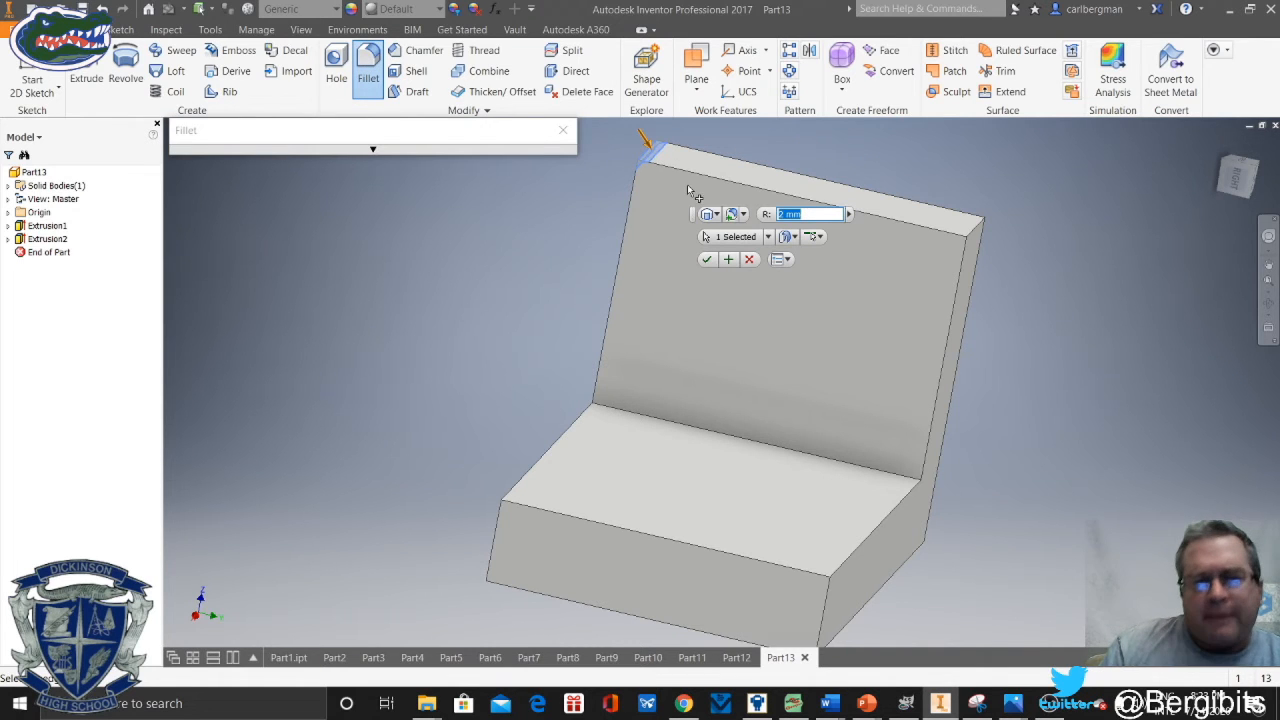
{"action": "mouse_move", "coordinate": [1012, 703]}
{"action": "left_click", "coordinate": [979, 649]}
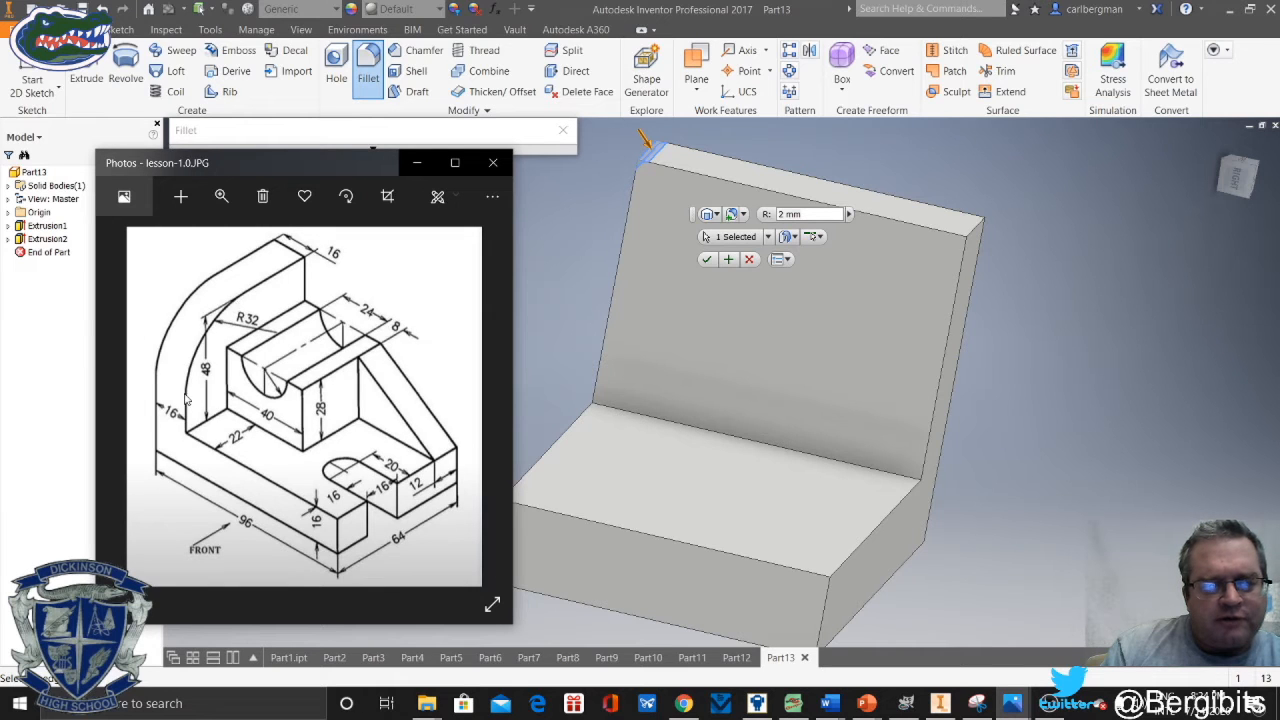
{"action": "left_click", "coordinate": [417, 162]}
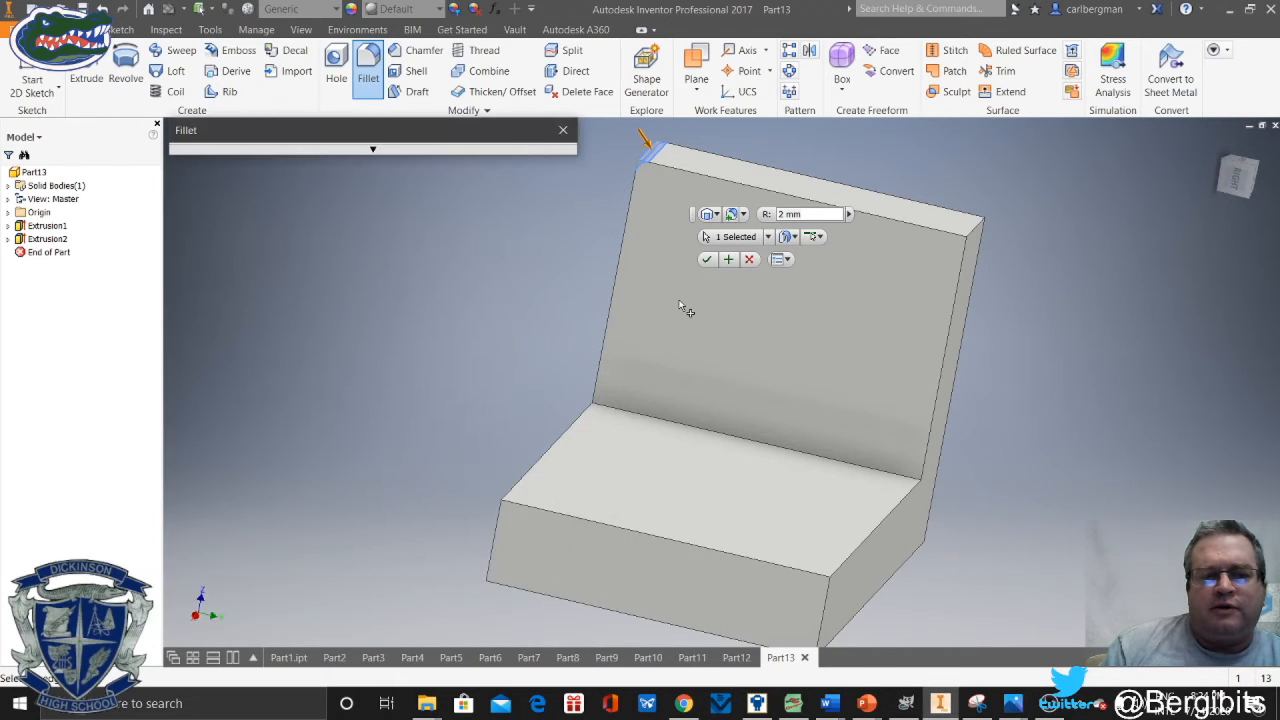
{"action": "left_click", "coordinate": [780, 214]}
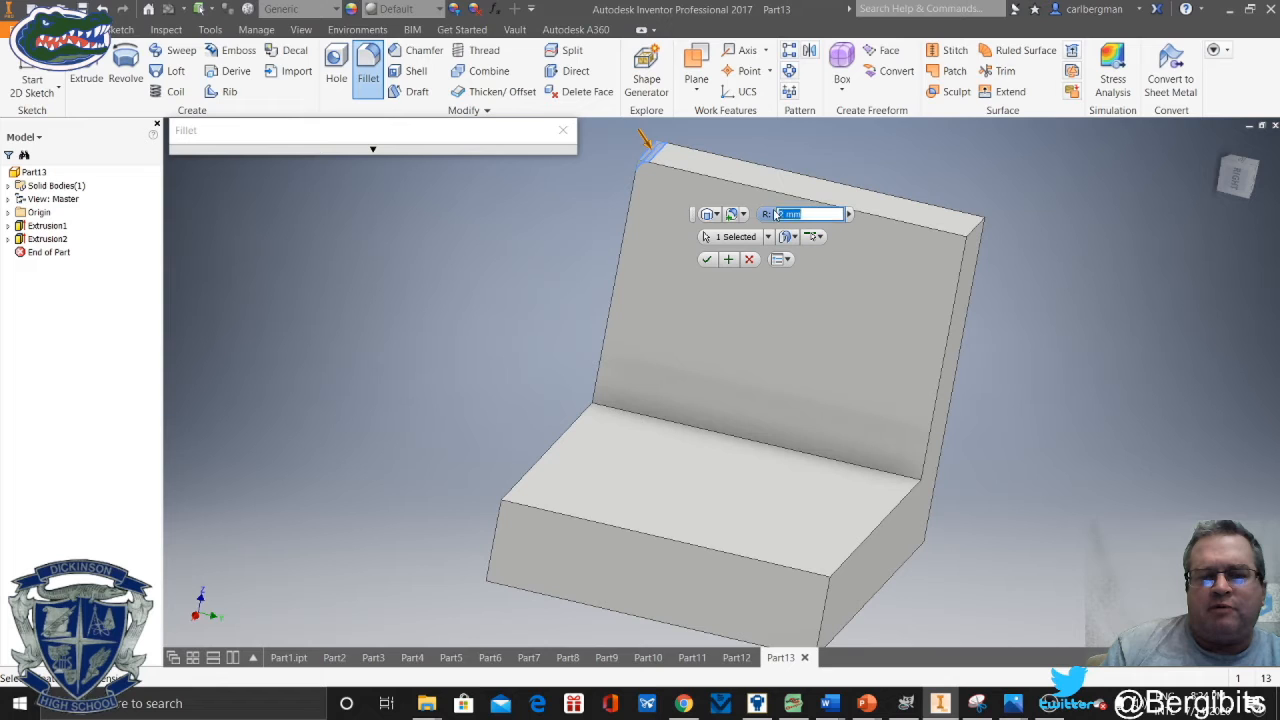
{"action": "type", "text": "32"}
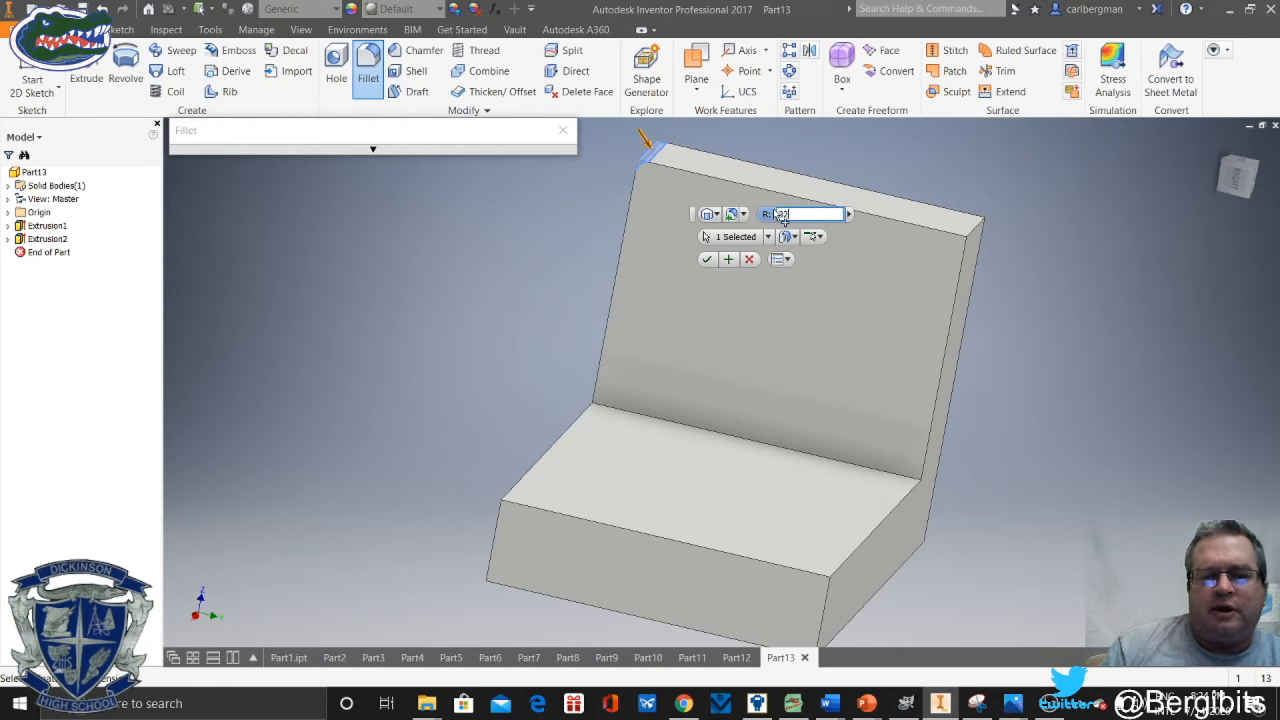
{"action": "left_click", "coordinate": [706, 259]}
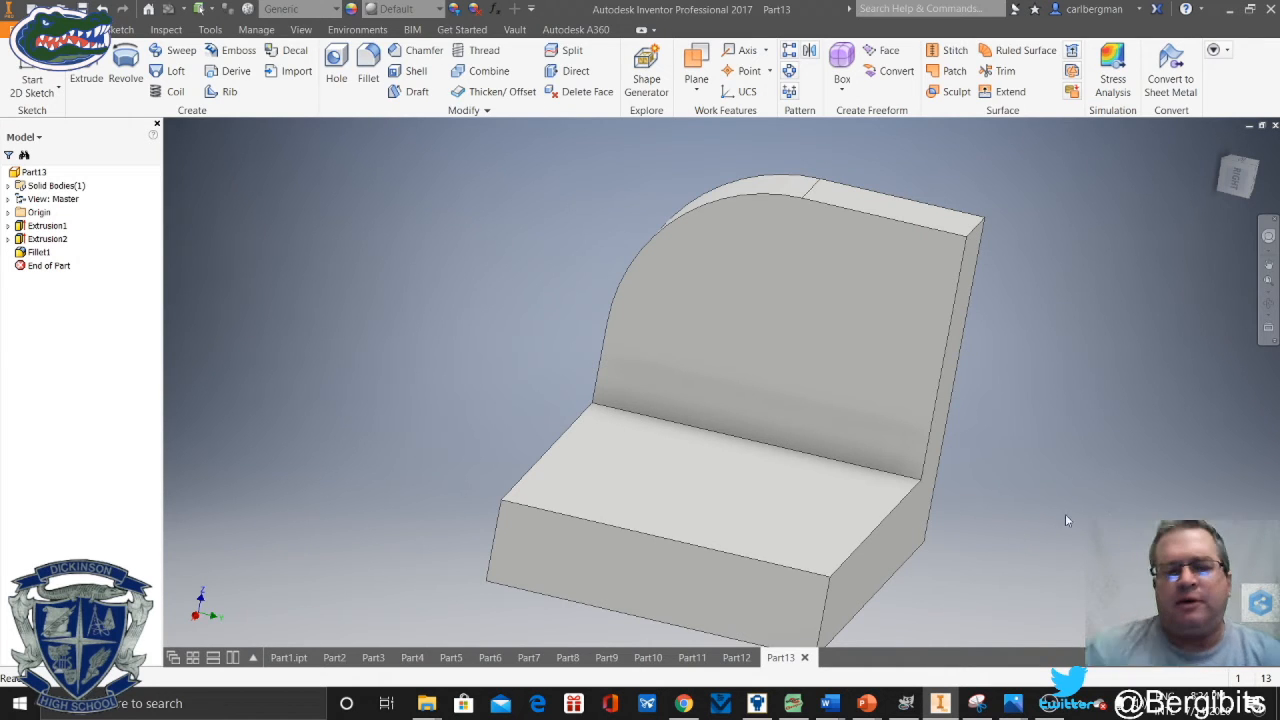
On the L-shaped end face, sketch a two-point rectangle 40 mm wide and 28 mm high from the inside corner
{"action": "left_click", "coordinate": [880, 557]}
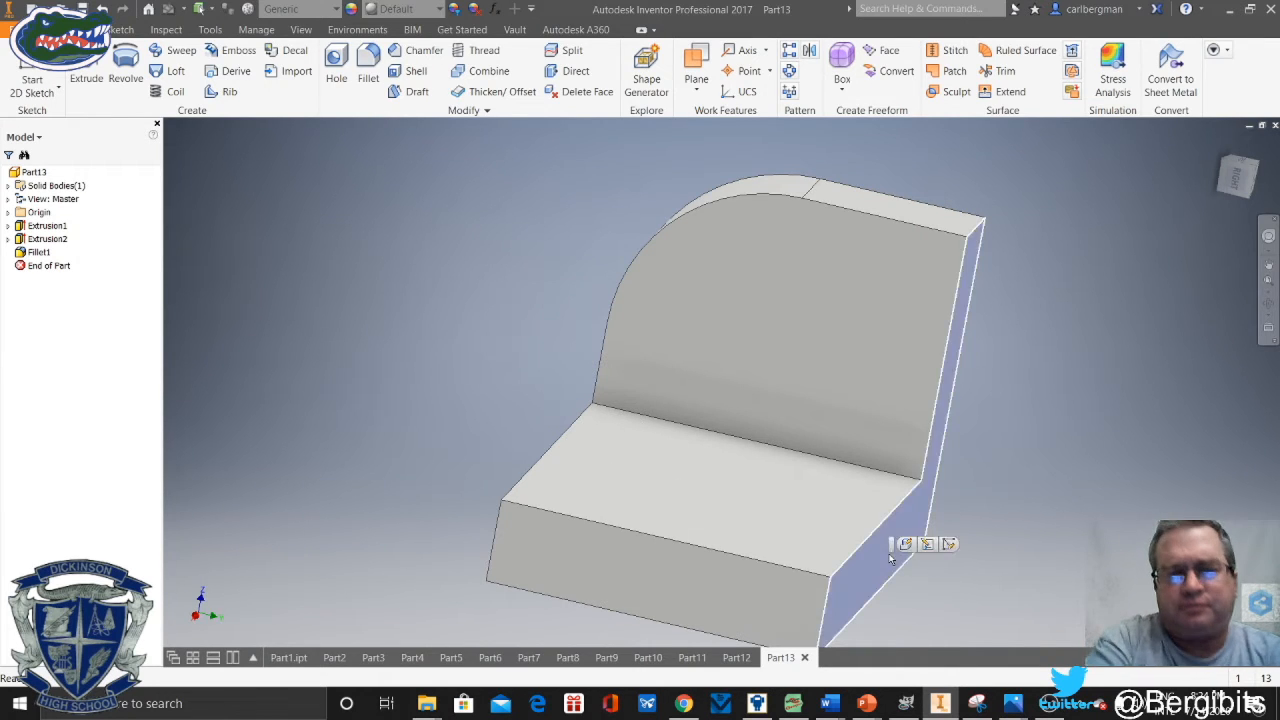
{"action": "left_click", "coordinate": [950, 546]}
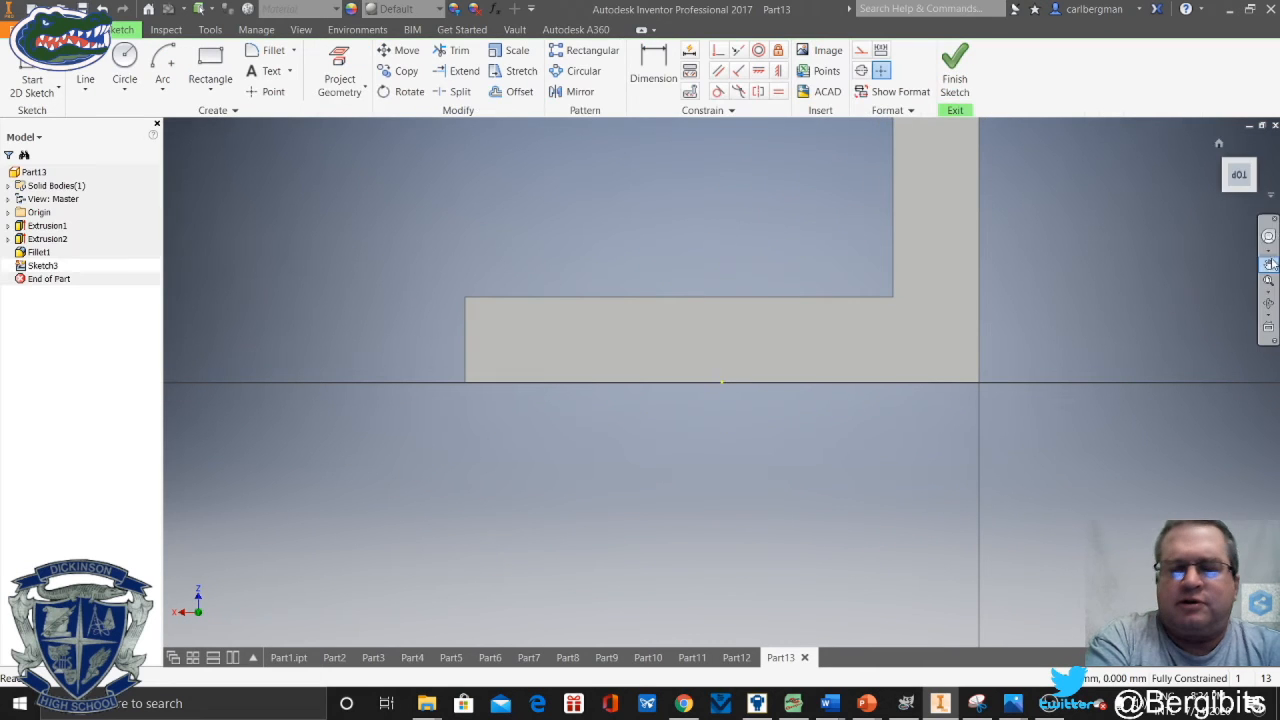
{"action": "left_click", "coordinate": [1269, 237]}
{"action": "mouse_move", "coordinate": [1198, 330]}
{"action": "left_mouse_down"}
{"action": "mouse_move", "coordinate": [1109, 522]}
{"action": "mouse_move", "coordinate": [1109, 495]}
{"action": "left_mouse_up"}
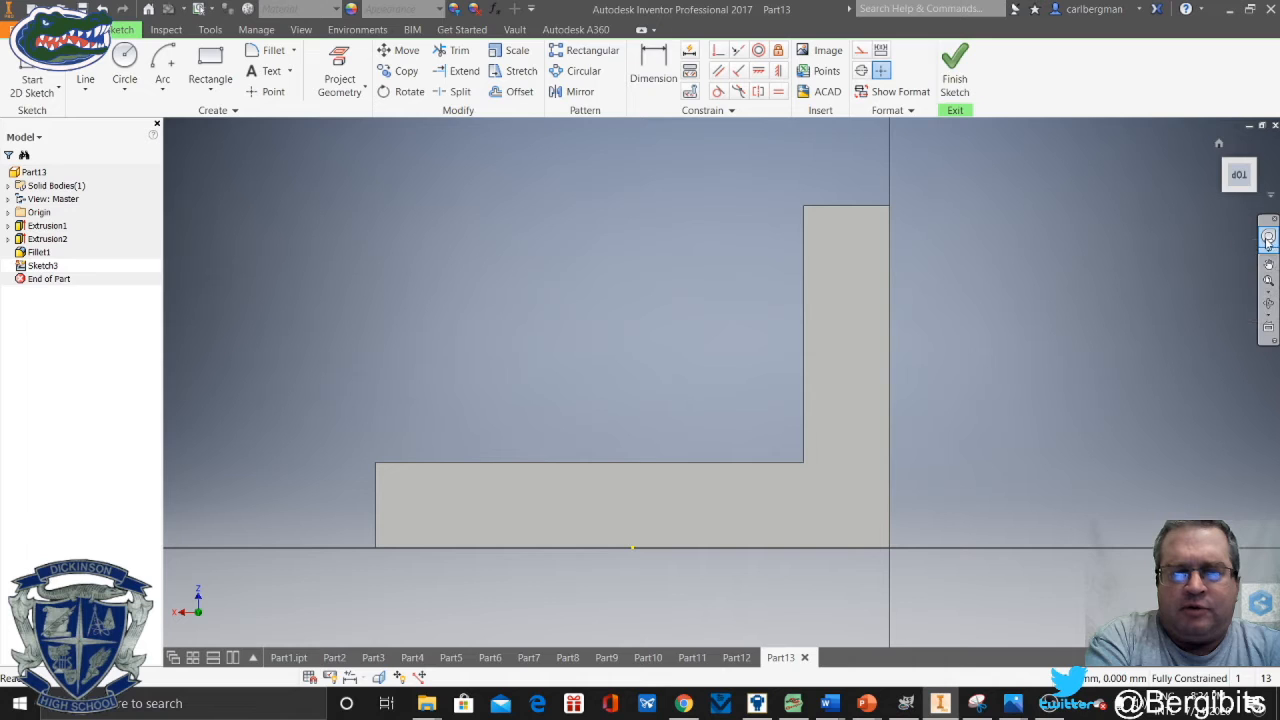
{"action": "left_click", "coordinate": [209, 92]}
{"action": "left_click", "coordinate": [235, 118]}
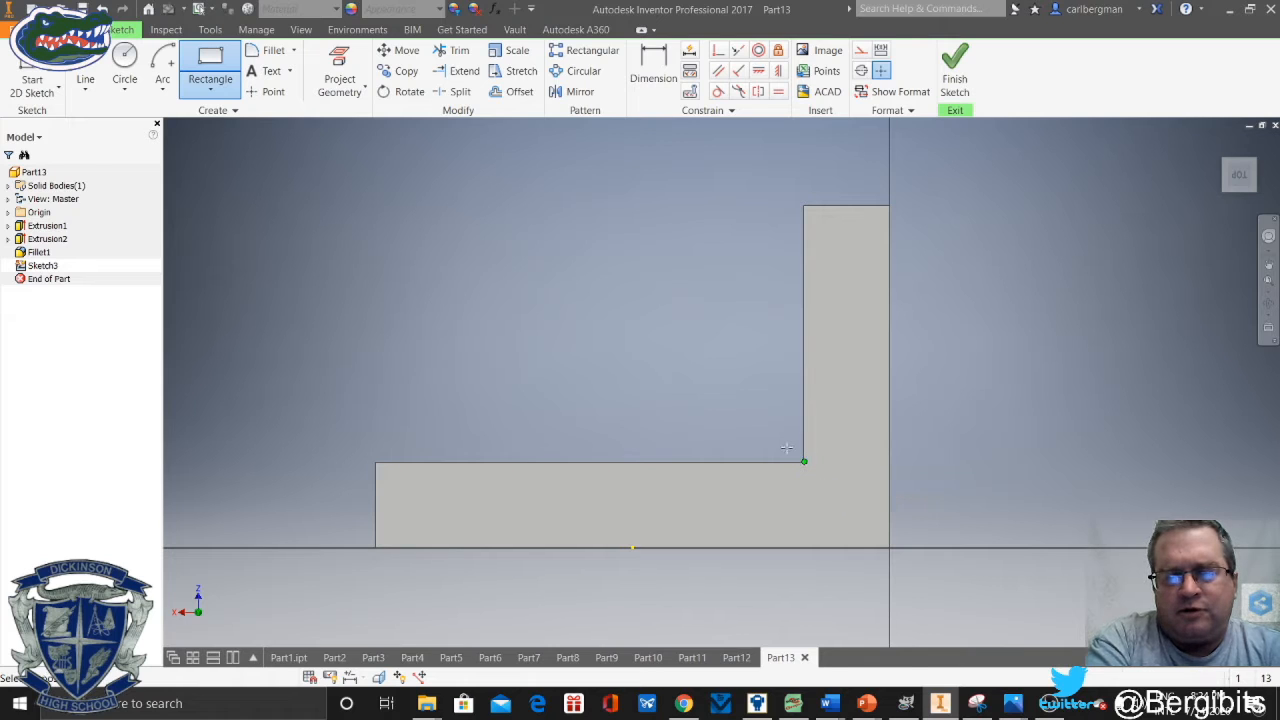
{"action": "left_click", "coordinate": [804, 461]}
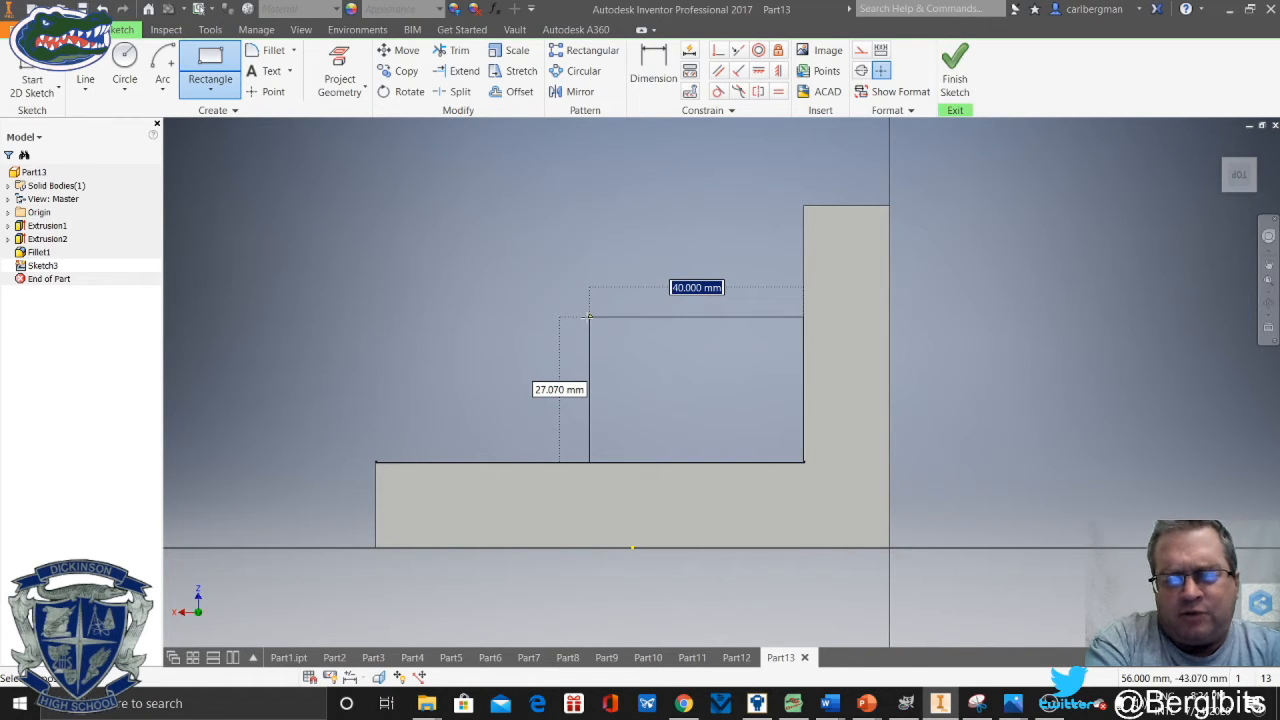
{"action": "key", "text": "Tab"}
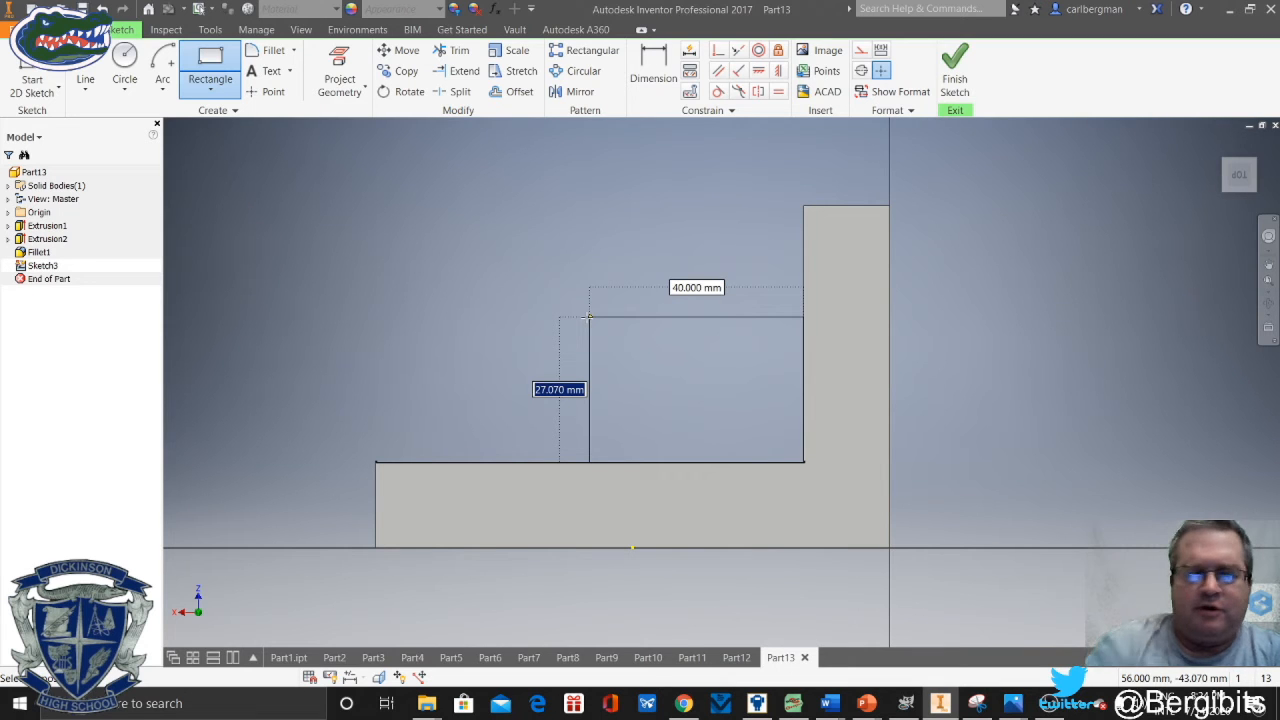
{"action": "type", "text": "28"}
{"action": "key", "text": "Return"}
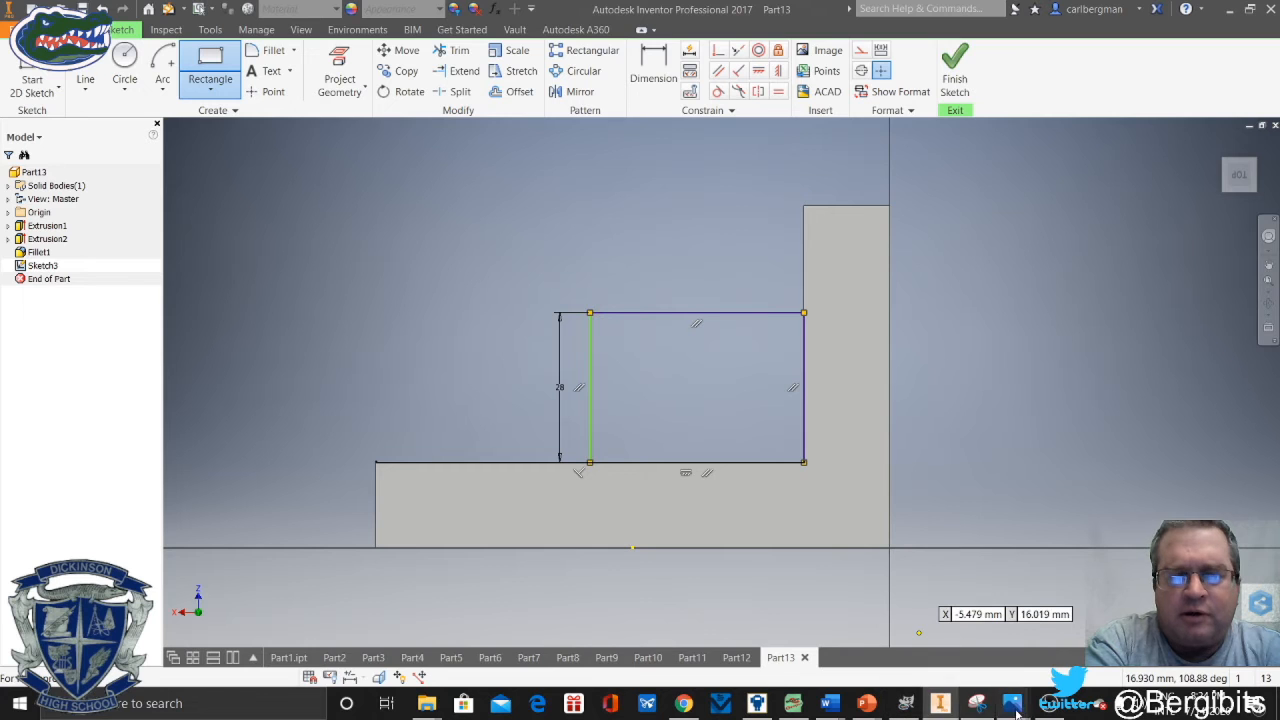
Consult the reference drawing, finish the sketch, and extrude the rectangle 42 mm inward across the base, joined to the part
{"action": "mouse_move", "coordinate": [1012, 703]}
{"action": "left_click", "coordinate": [952, 657]}
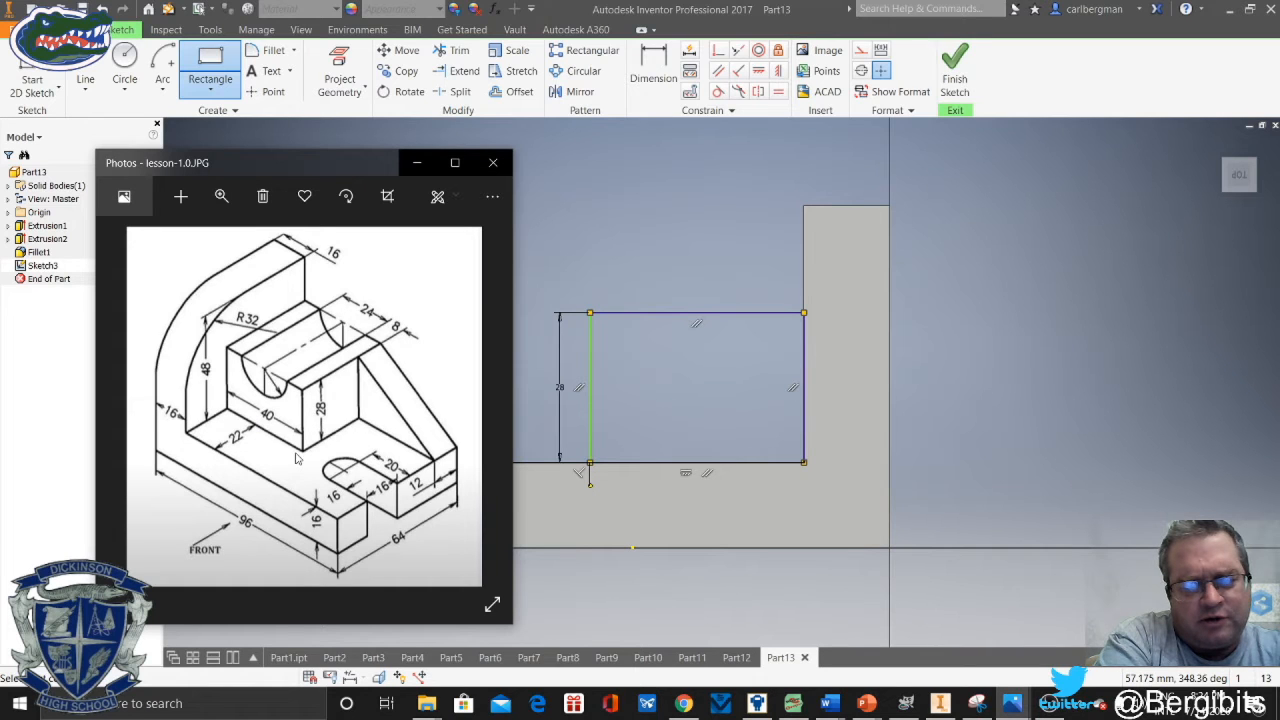
{"action": "left_click", "coordinate": [417, 163]}
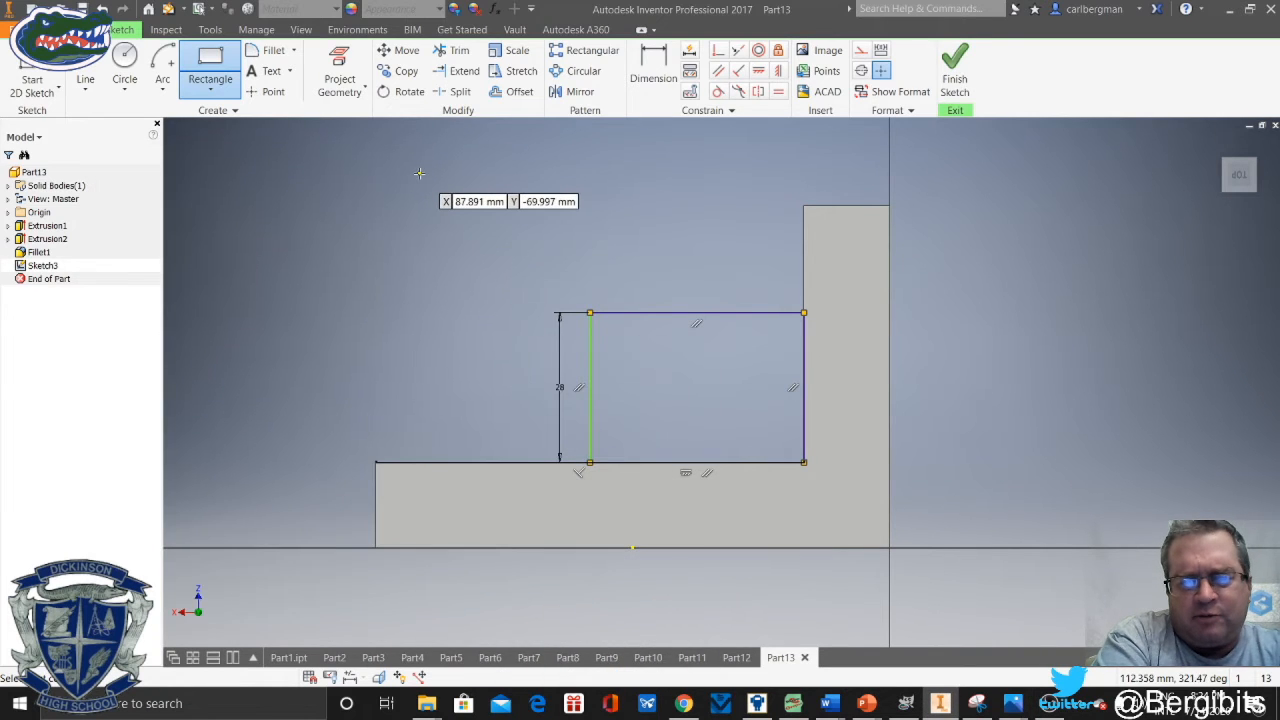
{"action": "right_click", "coordinate": [397, 210]}
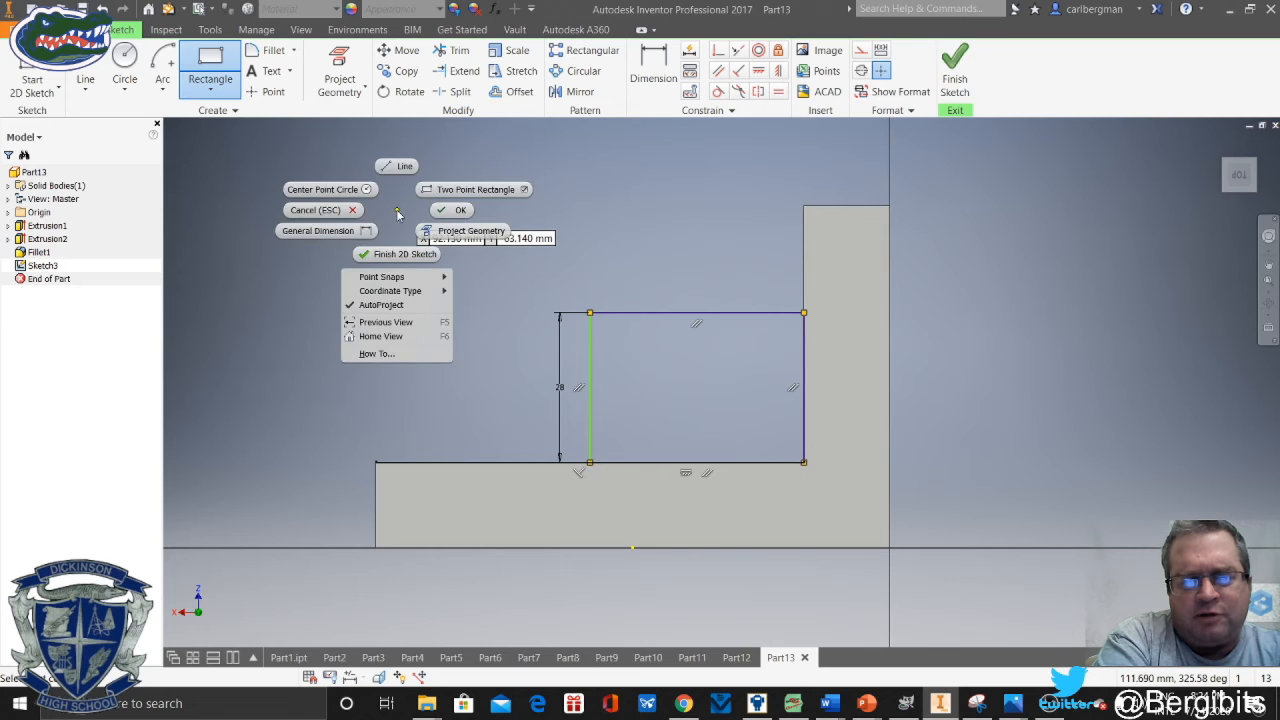
{"action": "left_click", "coordinate": [462, 213]}
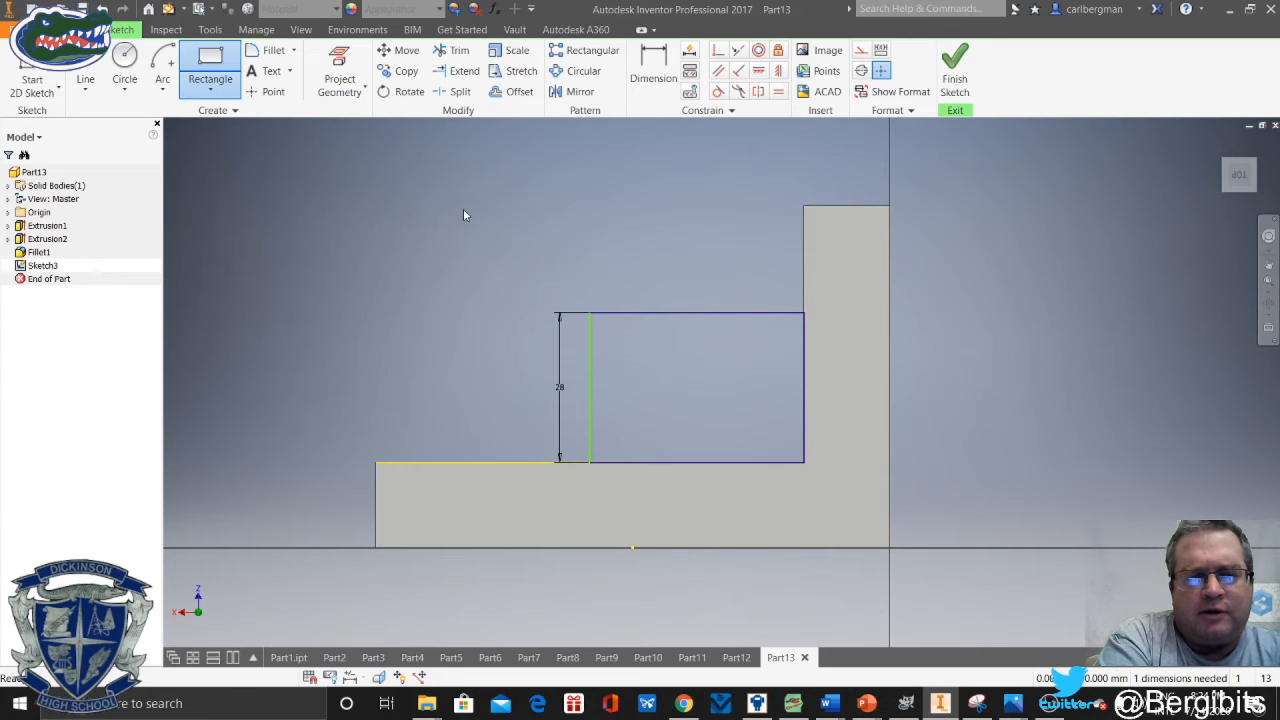
{"action": "left_click", "coordinate": [954, 75]}
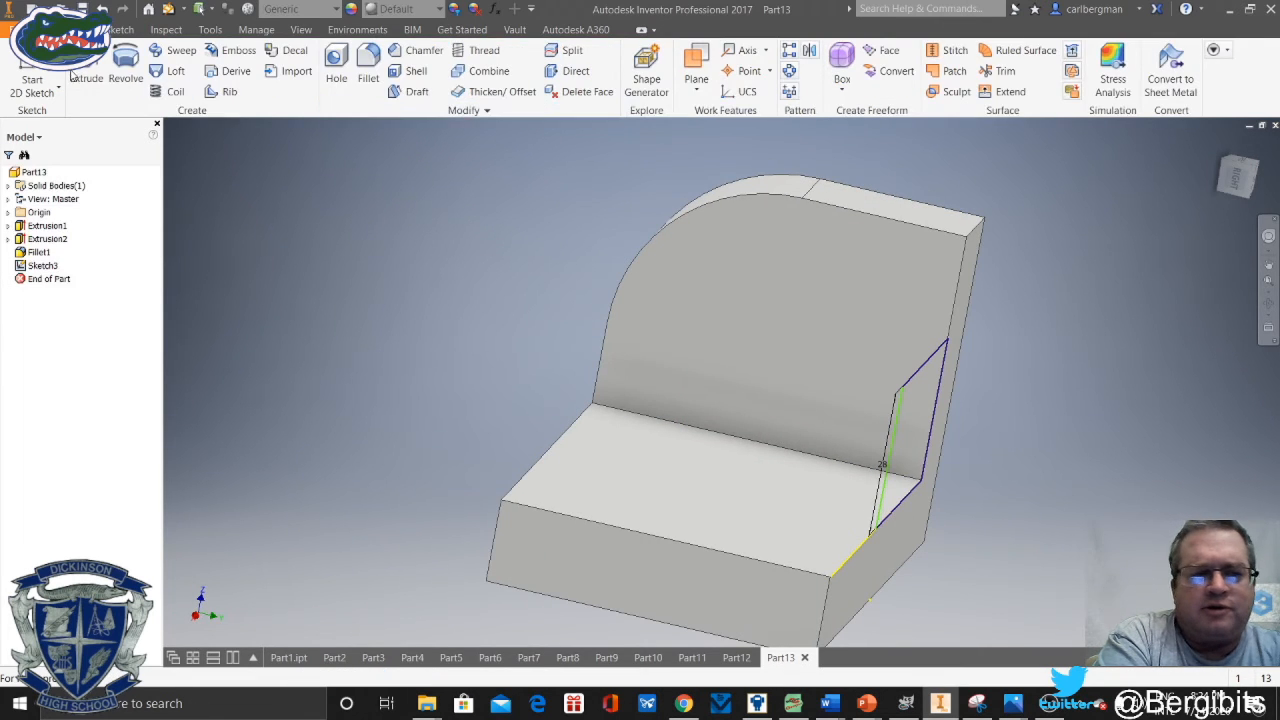
{"action": "left_click", "coordinate": [90, 72]}
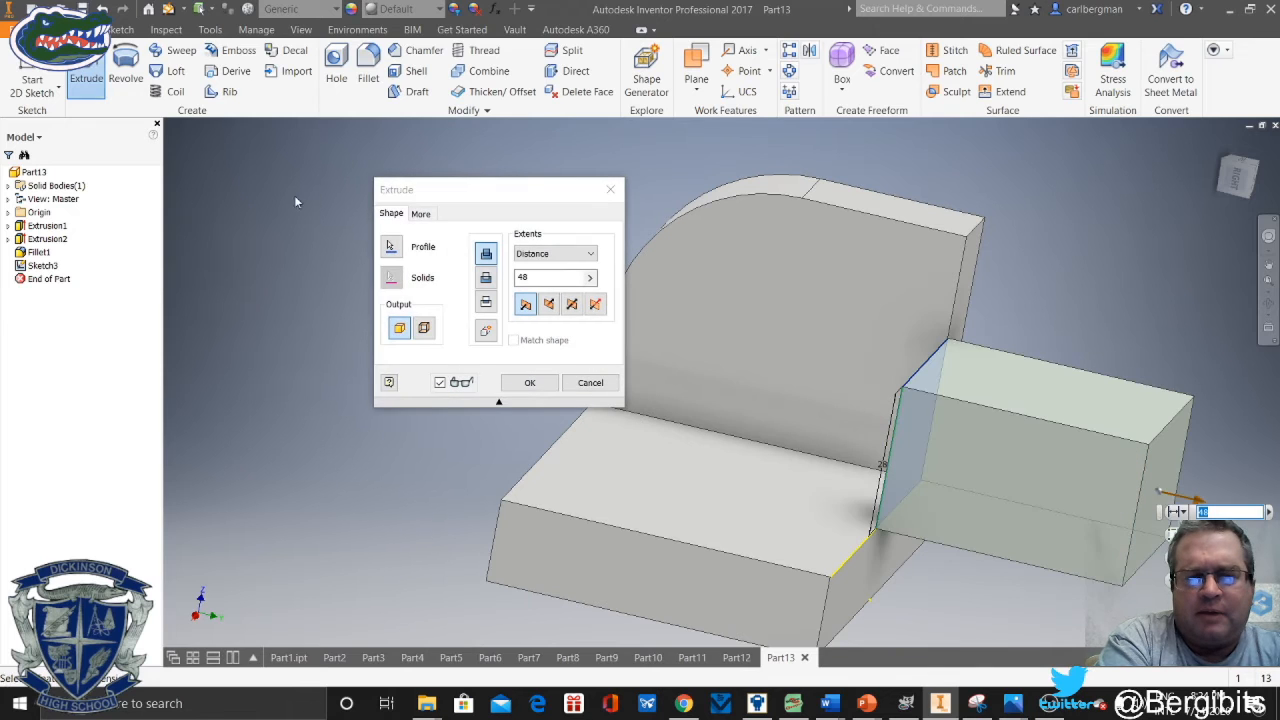
{"action": "left_click", "coordinate": [549, 304]}
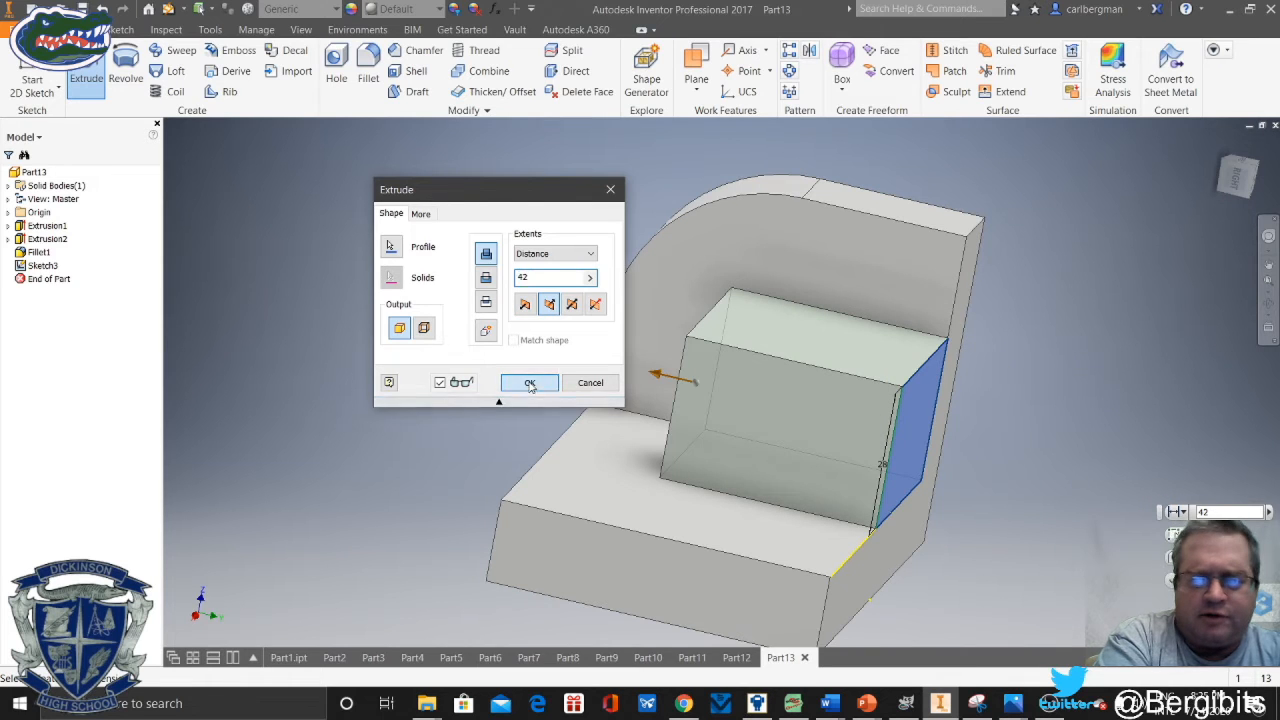
{"action": "left_click", "coordinate": [530, 382]}
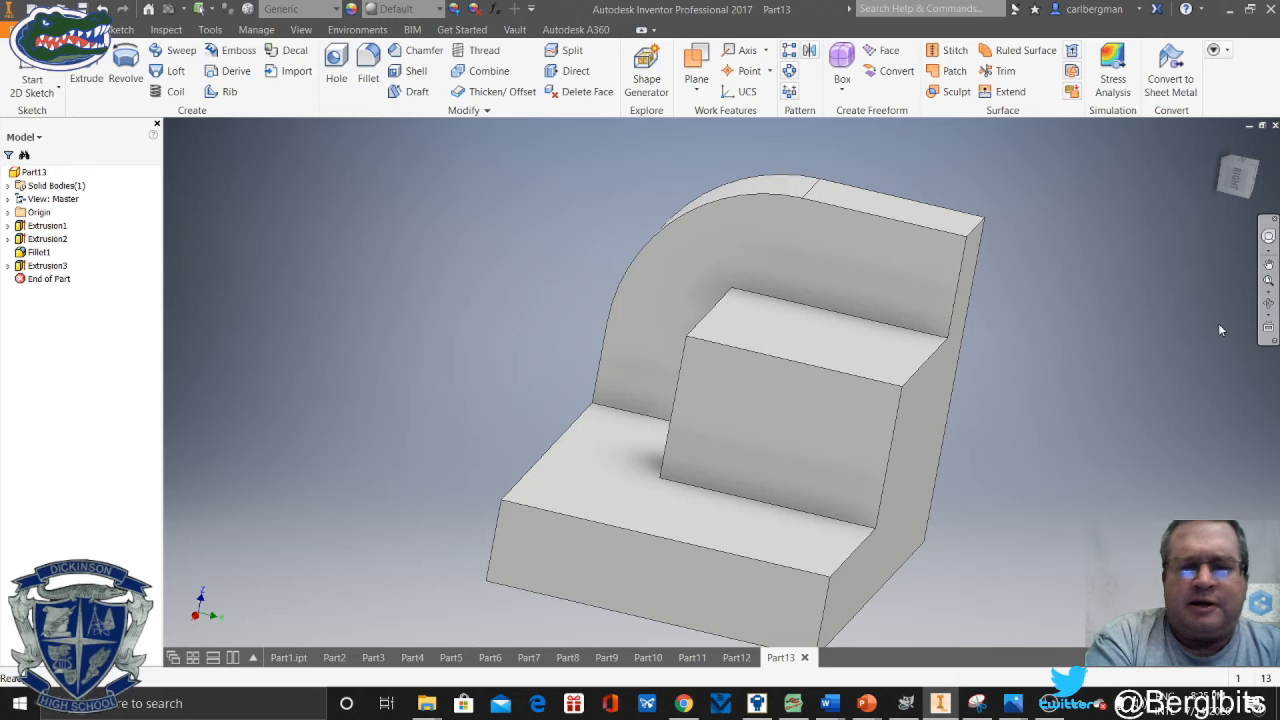
Start a sketch on the stepped end face and draw a 24 mm diameter circle centred on the midpoint of the raised block's upper edge
{"action": "left_click", "coordinate": [909, 452]}
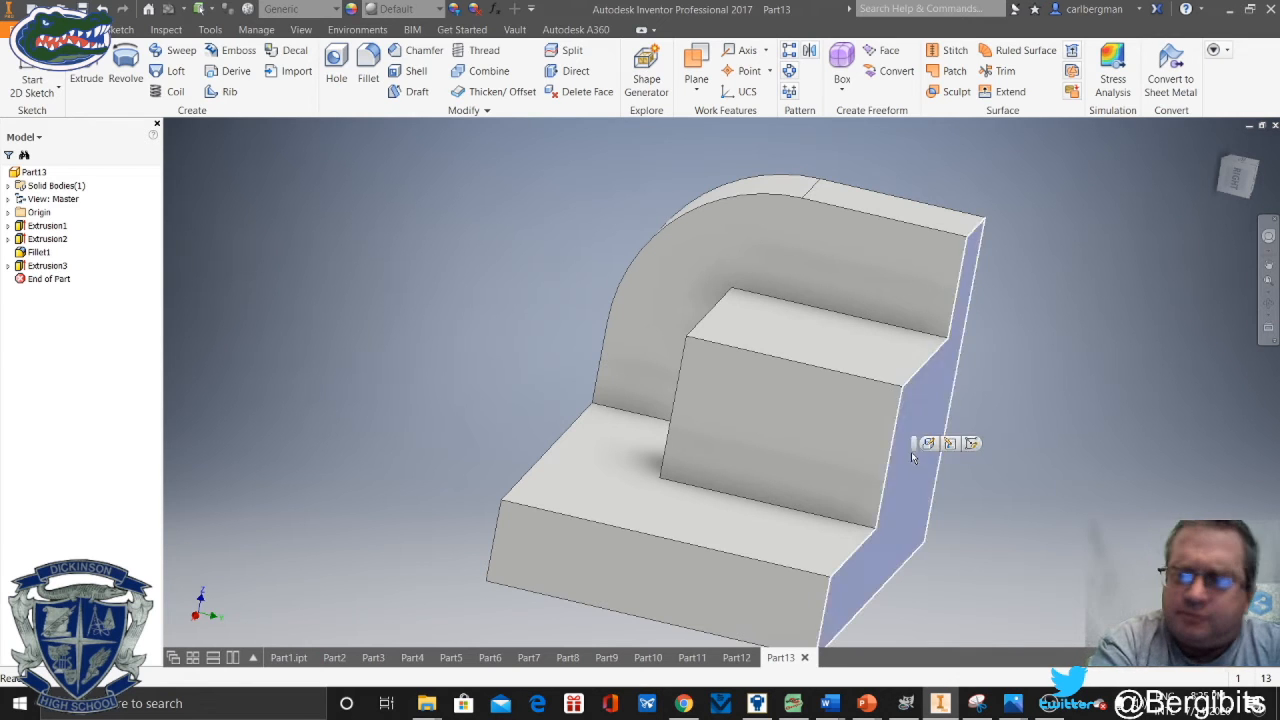
{"action": "left_click", "coordinate": [949, 443]}
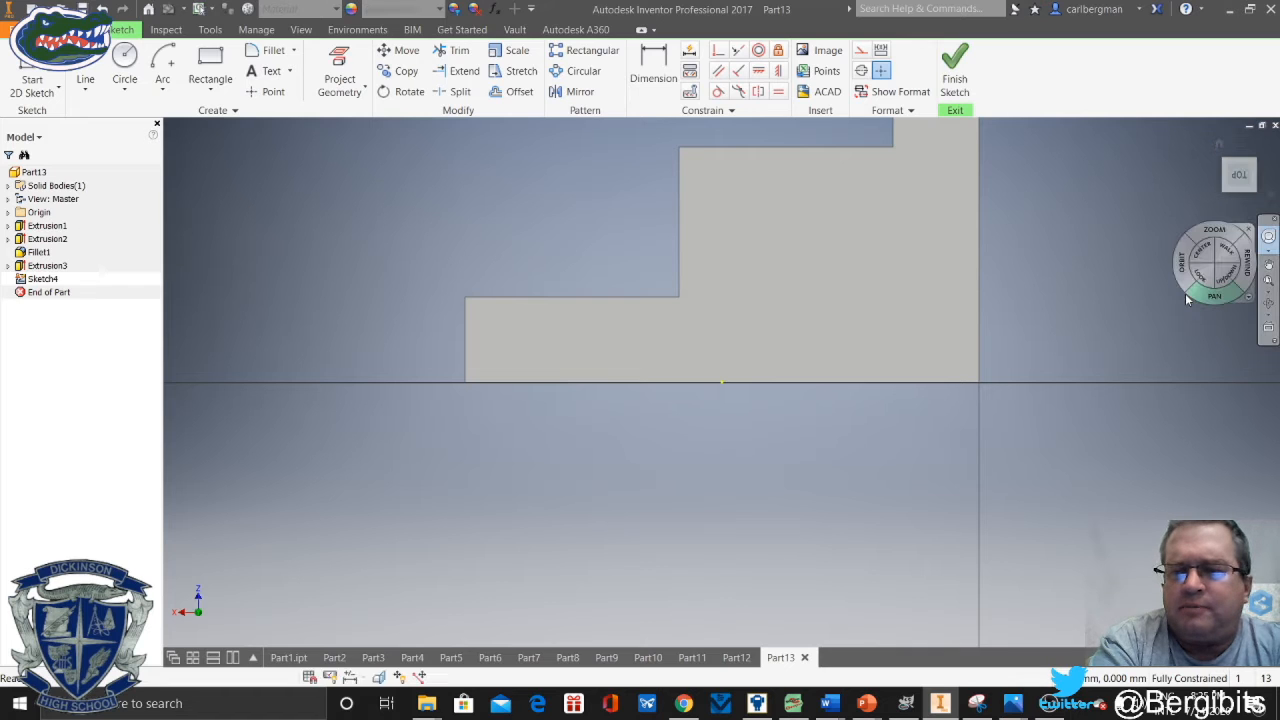
{"action": "mouse_move", "coordinate": [1212, 300]}
{"action": "left_mouse_down"}
{"action": "mouse_move", "coordinate": [1065, 485]}
{"action": "mouse_move", "coordinate": [1094, 510]}
{"action": "mouse_move", "coordinate": [1113, 494]}
{"action": "left_mouse_up"}
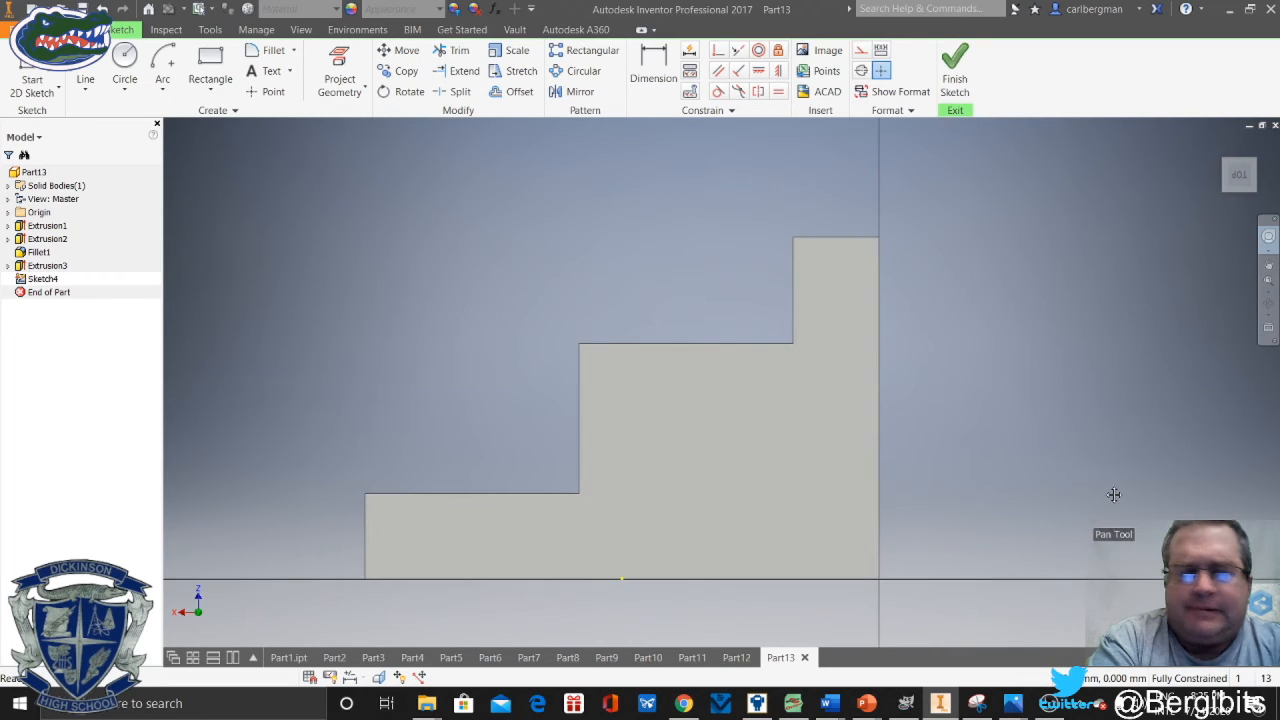
{"action": "left_click", "coordinate": [1268, 237]}
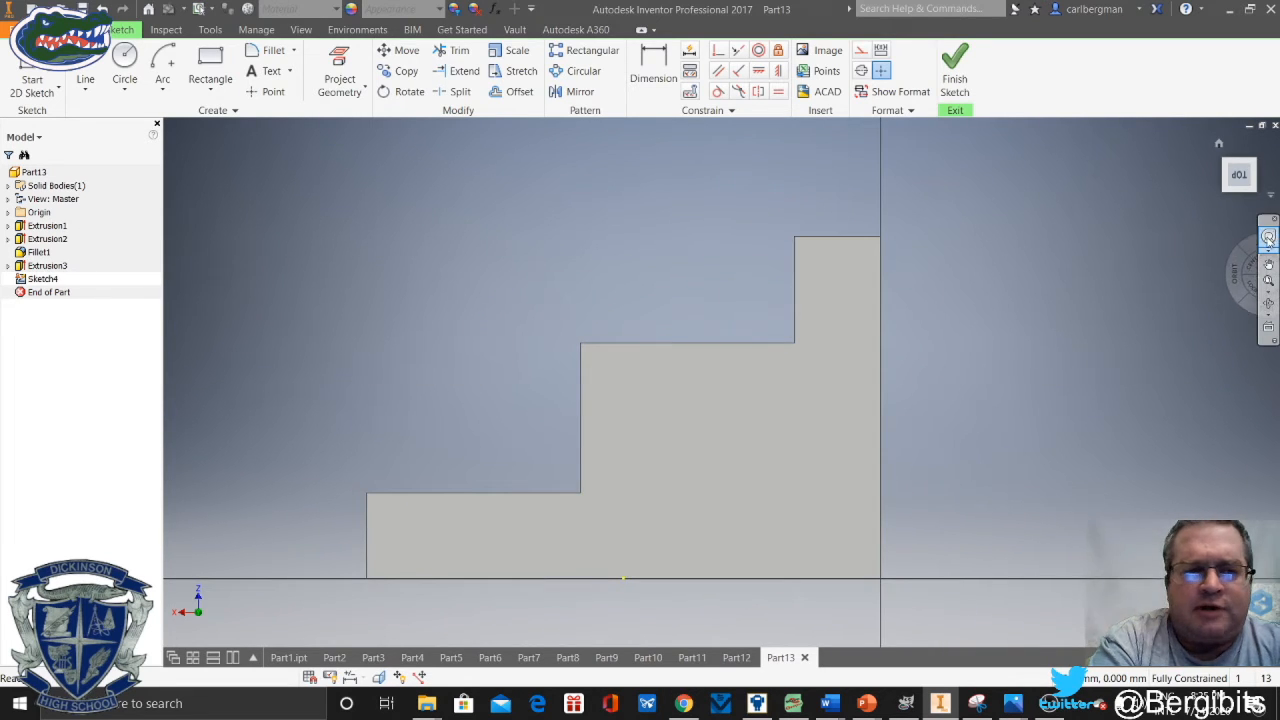
{"action": "left_click", "coordinate": [124, 88]}
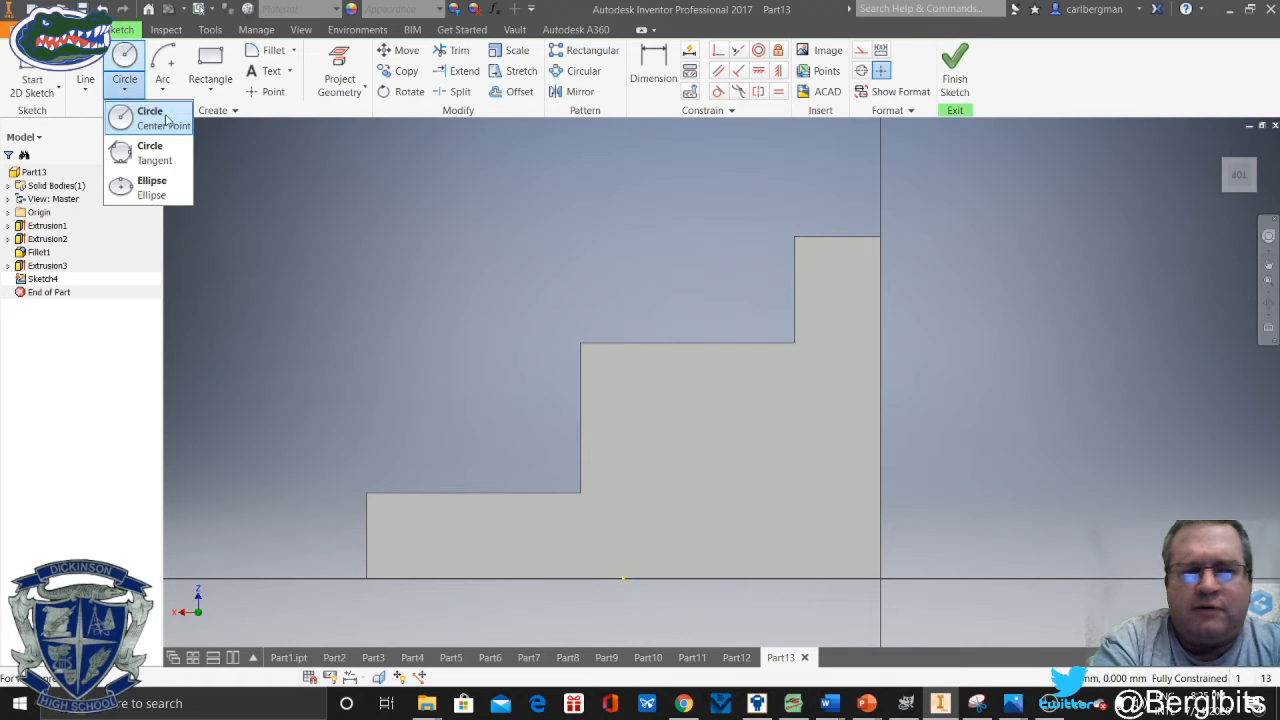
{"action": "left_click", "coordinate": [150, 115]}
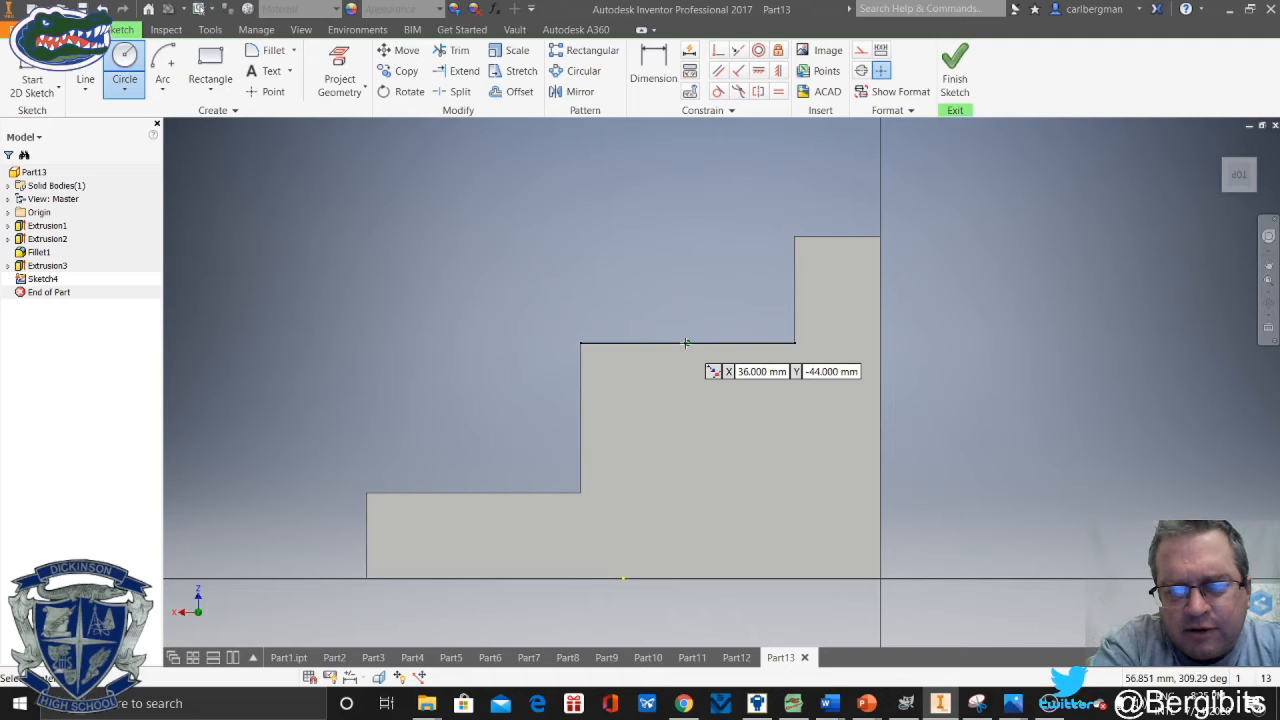
{"action": "scroll", "coordinate": [686, 343], "scroll_direction": "up", "scroll_amount": 3}
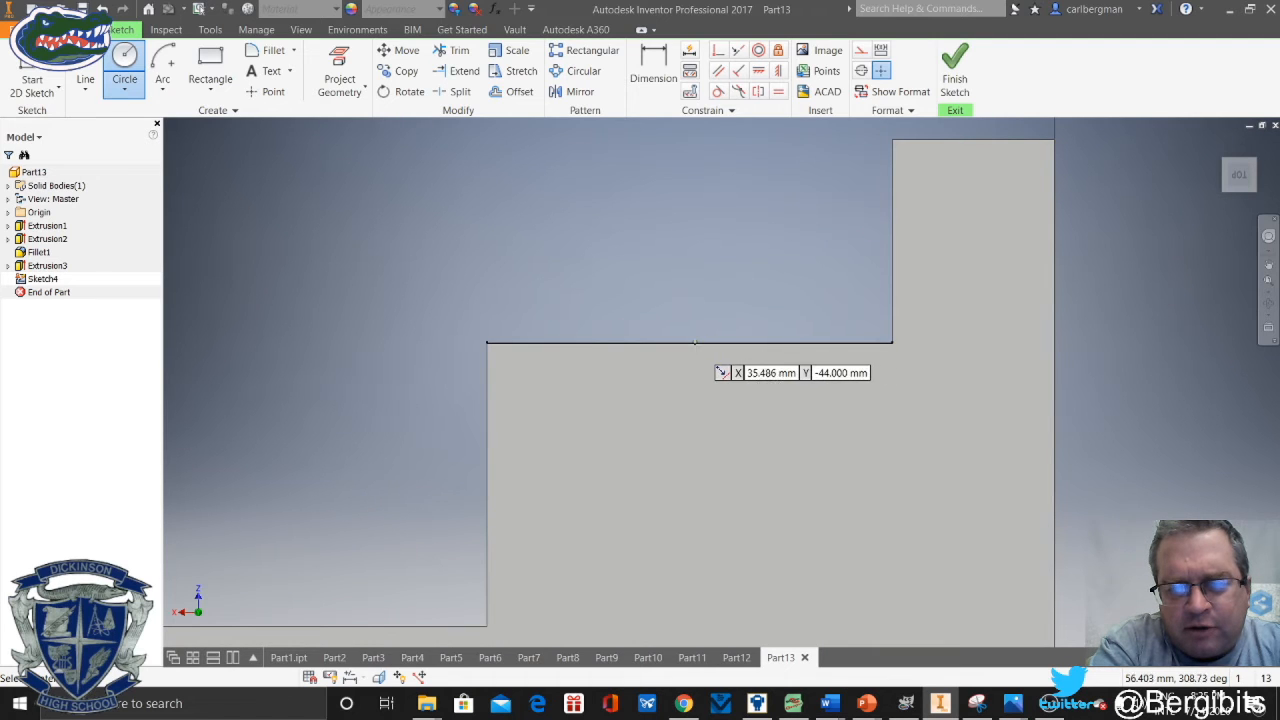
{"action": "left_click", "coordinate": [689, 343]}
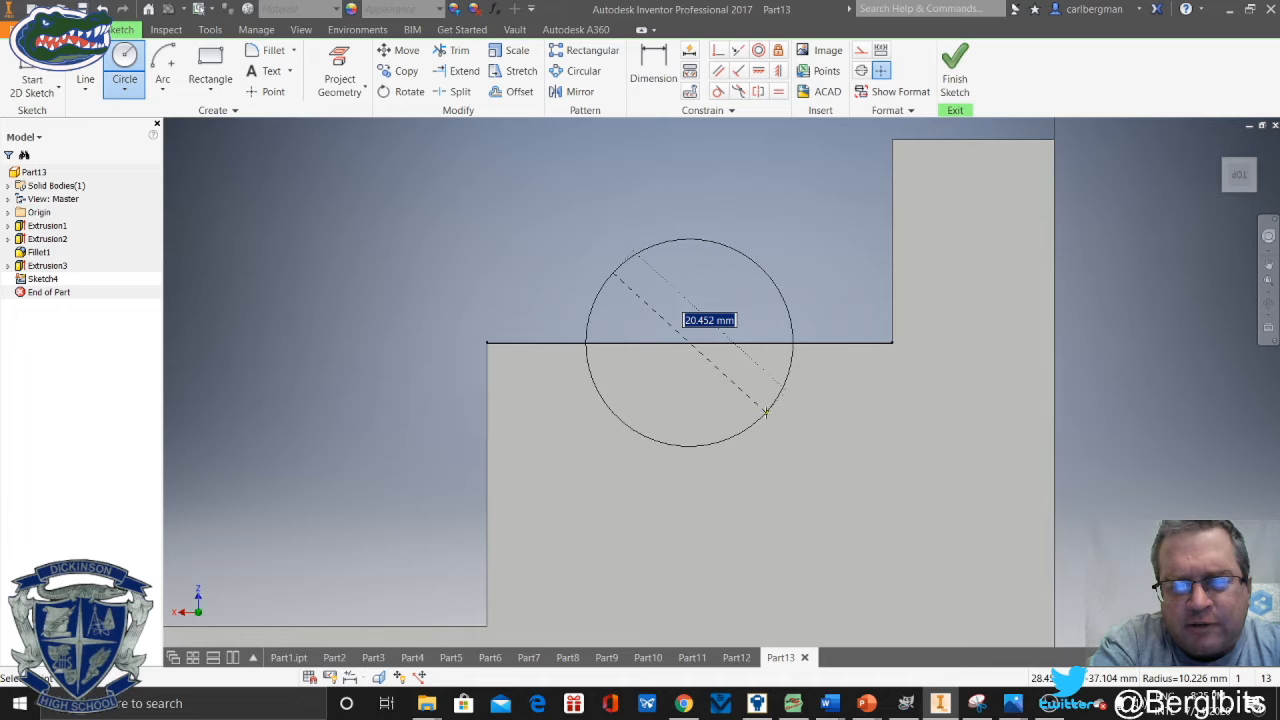
{"action": "type", "text": "2"}
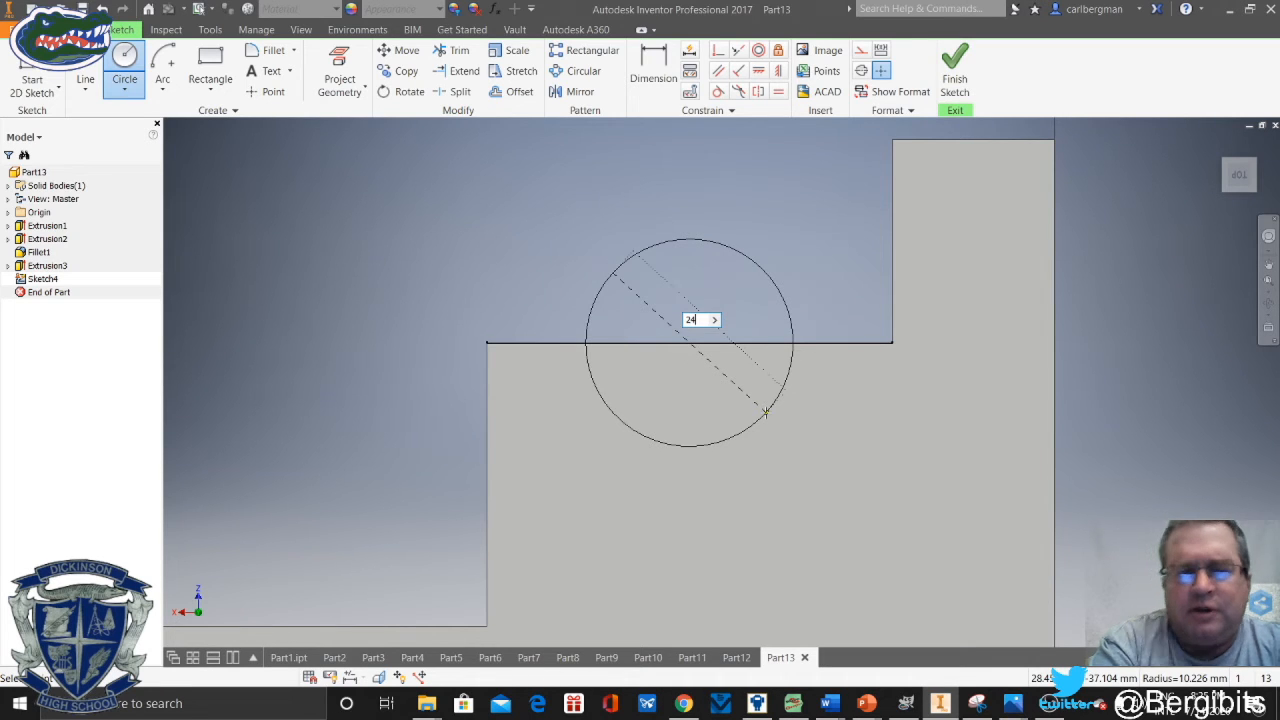
{"action": "type", "text": "4"}
{"action": "key", "text": "Return"}
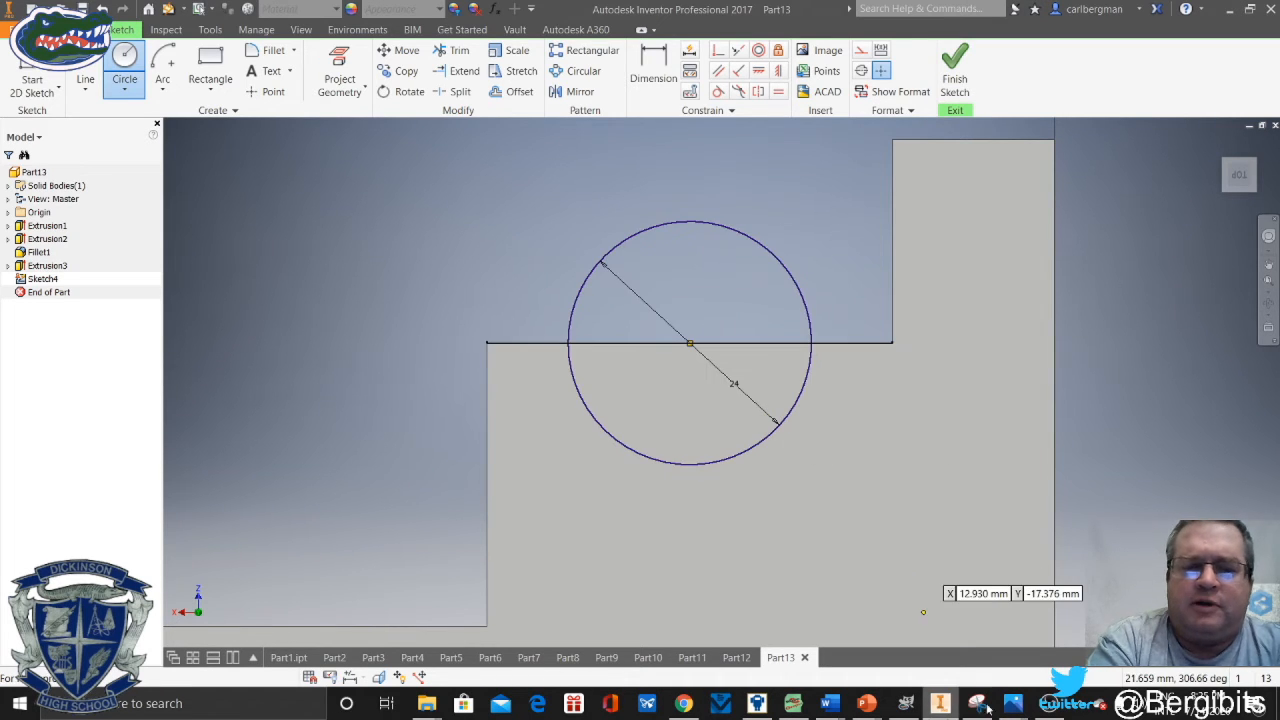
Check the 24 mm circle against the lesson-1.0 reference drawing and finish the sketch
{"action": "mouse_move", "coordinate": [1020, 708]}
{"action": "left_click", "coordinate": [960, 645]}
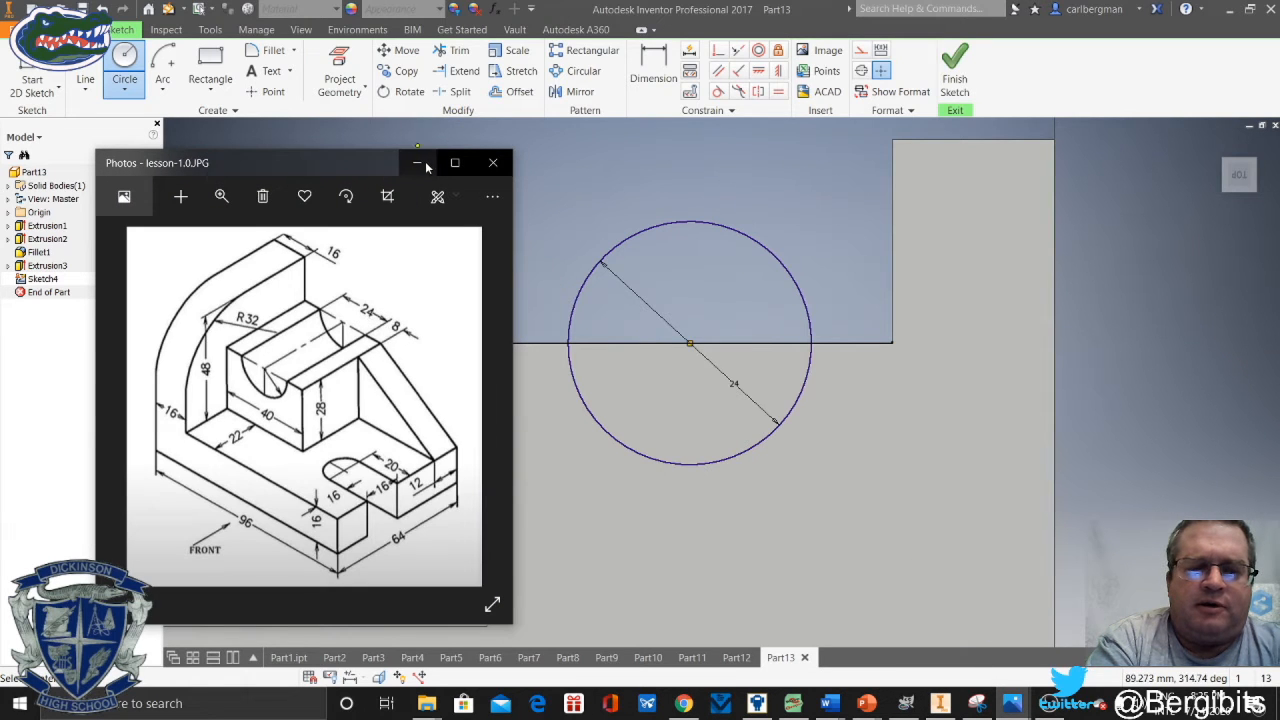
{"action": "left_click", "coordinate": [418, 164]}
{"action": "right_click", "coordinate": [290, 266]}
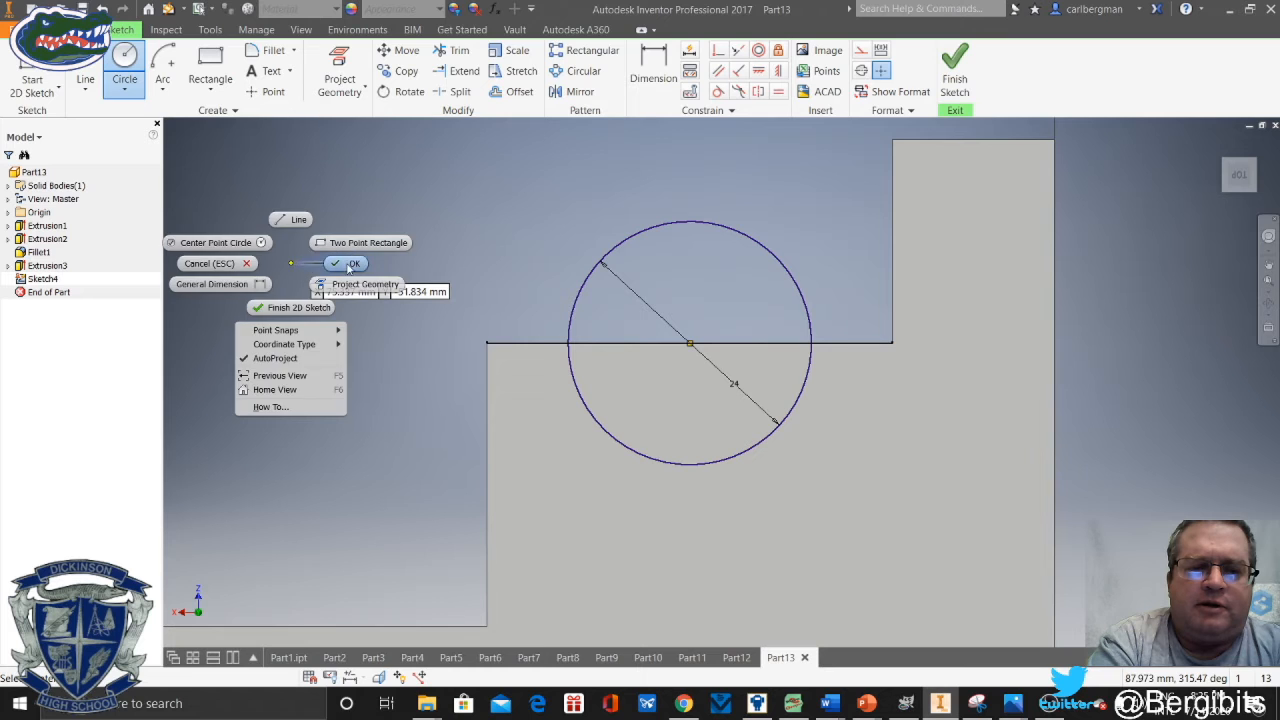
{"action": "left_click", "coordinate": [360, 272]}
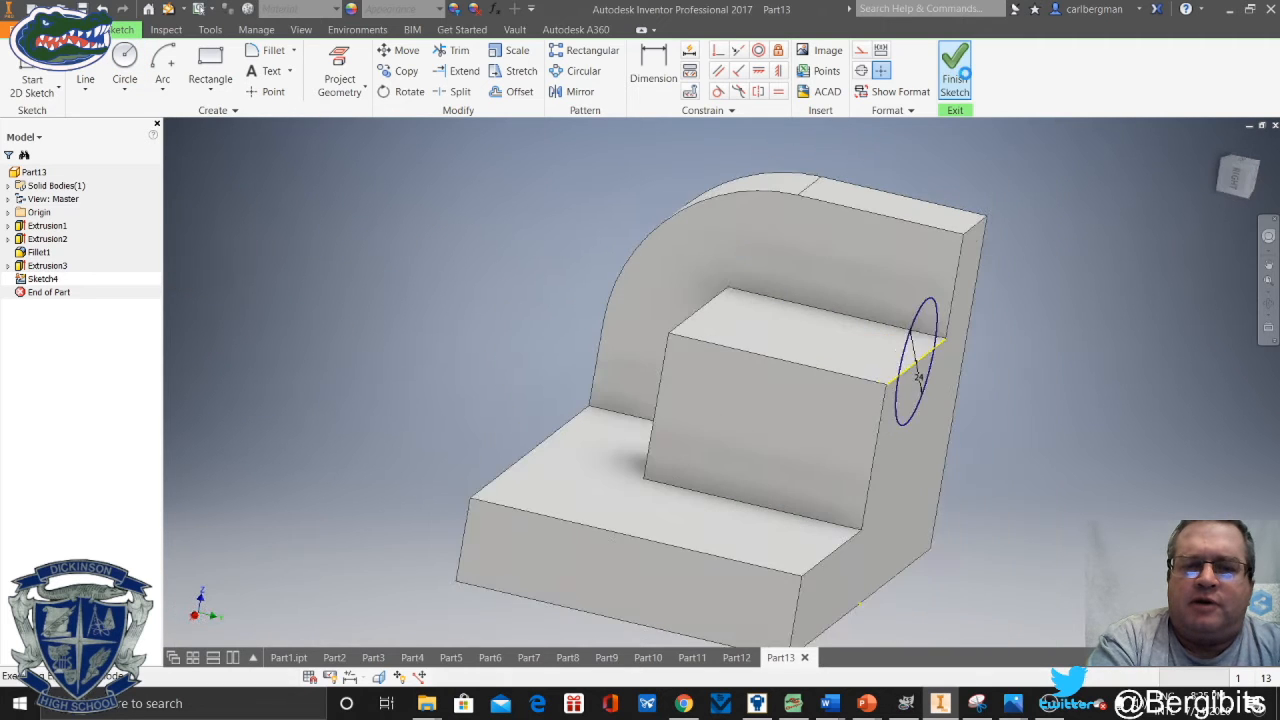
Extrude the circle as a 42 mm cut inward along the raised block to form the semicircular groove
{"action": "left_click", "coordinate": [86, 66]}
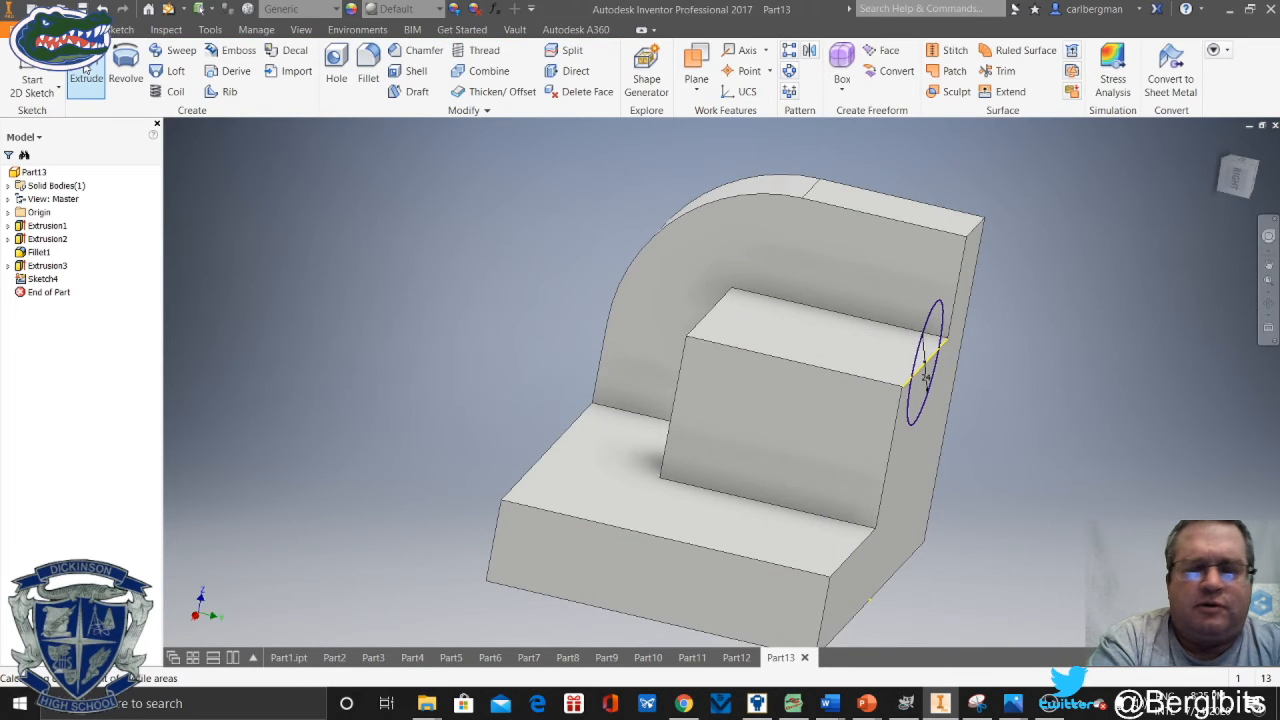
{"action": "left_click", "coordinate": [489, 281]}
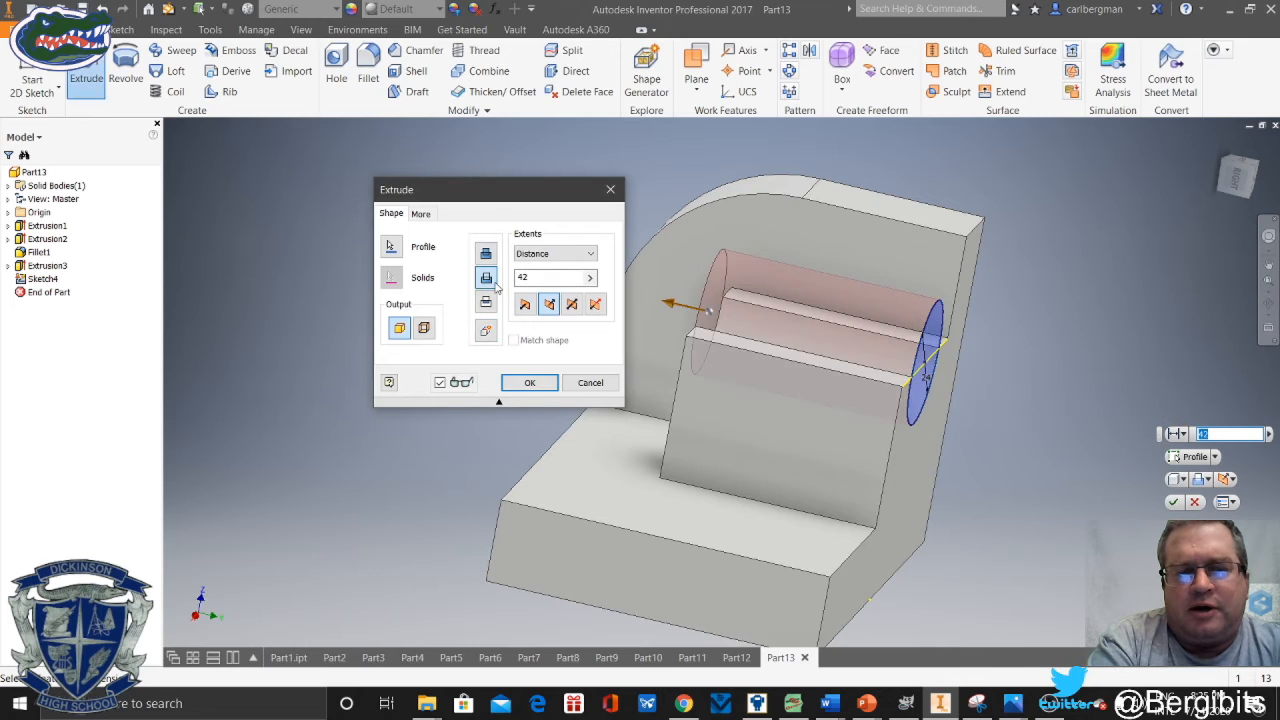
{"action": "left_click", "coordinate": [547, 277]}
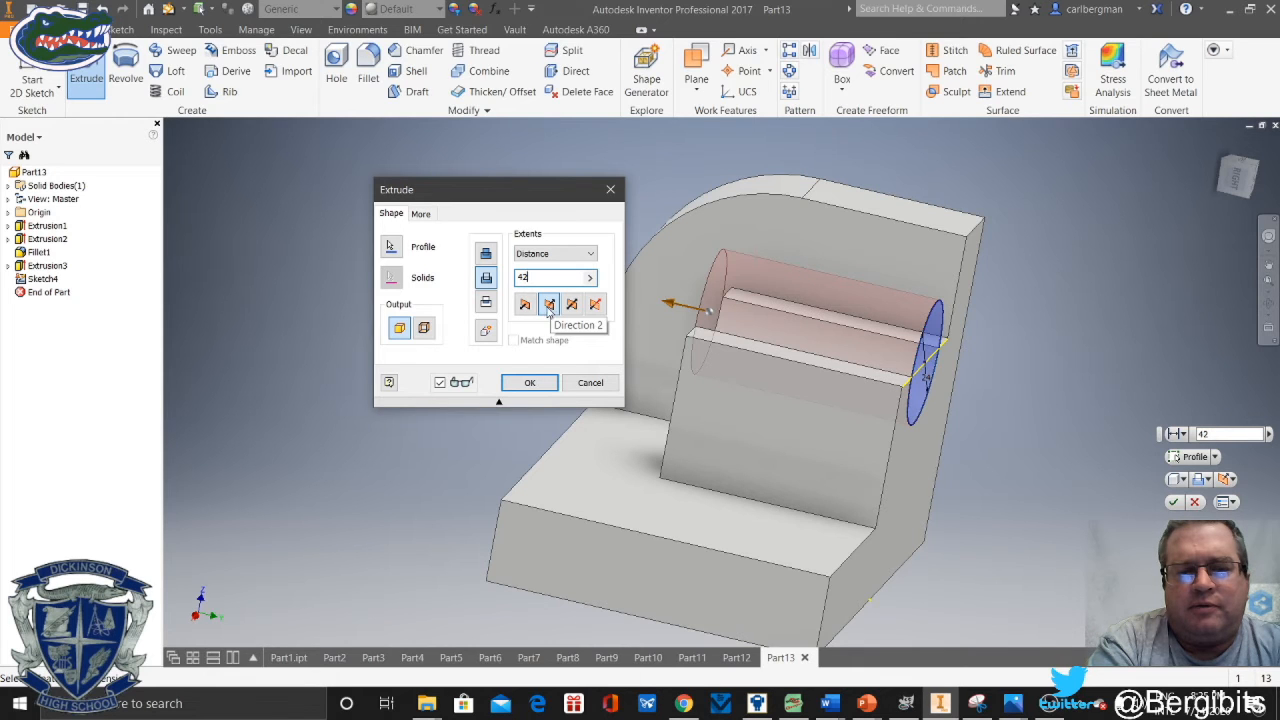
{"action": "left_click", "coordinate": [528, 384]}
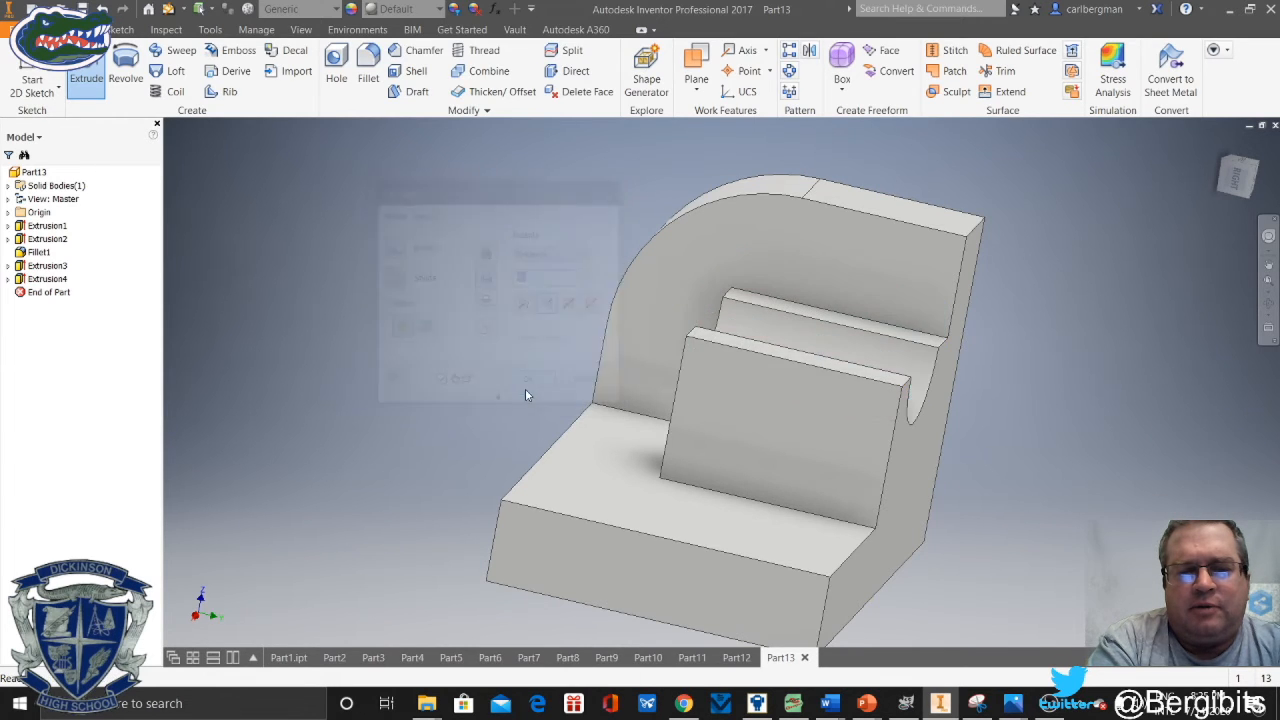
Start a sketch on the base's upper face and consult the lesson-1.0 reference drawing for the round-ended slot's dimensions
{"action": "left_click", "coordinate": [1268, 236]}
{"action": "mouse_move", "coordinate": [1172, 290]}
{"action": "left_mouse_down"}
{"action": "mouse_move", "coordinate": [1134, 300]}
{"action": "mouse_move", "coordinate": [1066, 366]}
{"action": "mouse_move", "coordinate": [1140, 330]}
{"action": "mouse_move", "coordinate": [1087, 332]}
{"action": "mouse_move", "coordinate": [1046, 297]}
{"action": "mouse_move", "coordinate": [1153, 325]}
{"action": "mouse_move", "coordinate": [1164, 277]}
{"action": "mouse_move", "coordinate": [1150, 293]}
{"action": "left_mouse_up"}
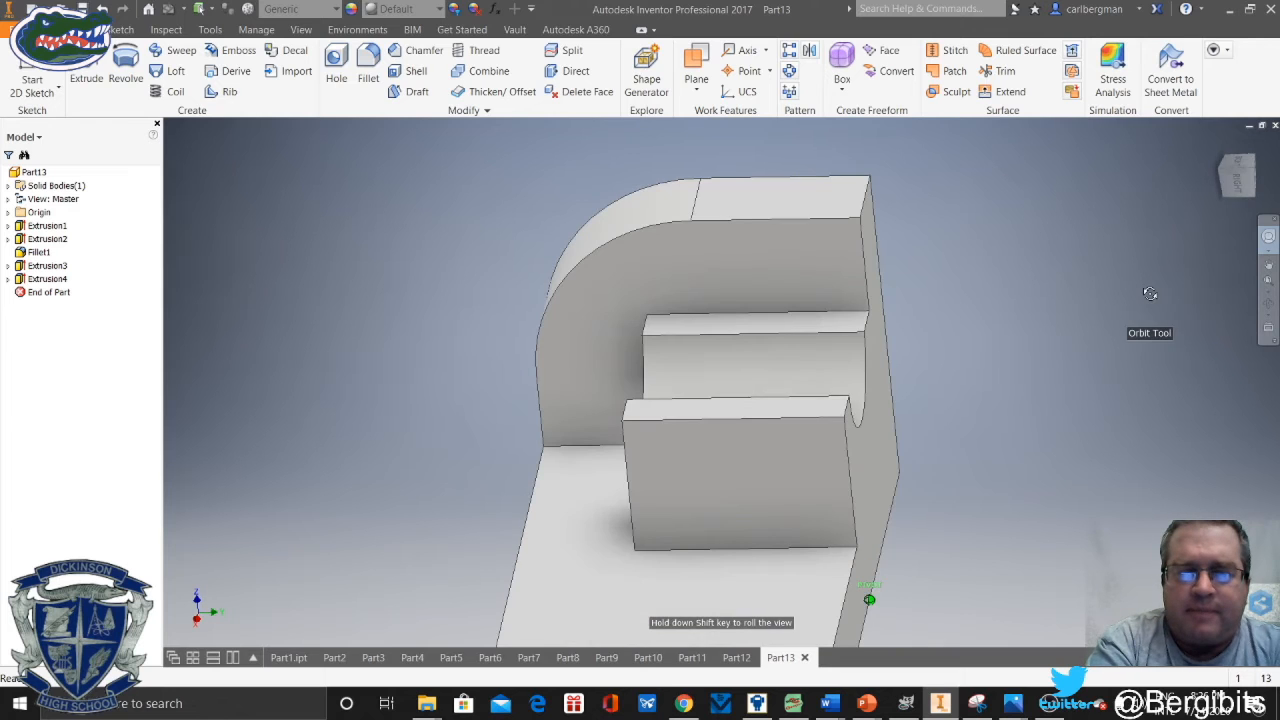
{"action": "left_click", "coordinate": [1270, 239]}
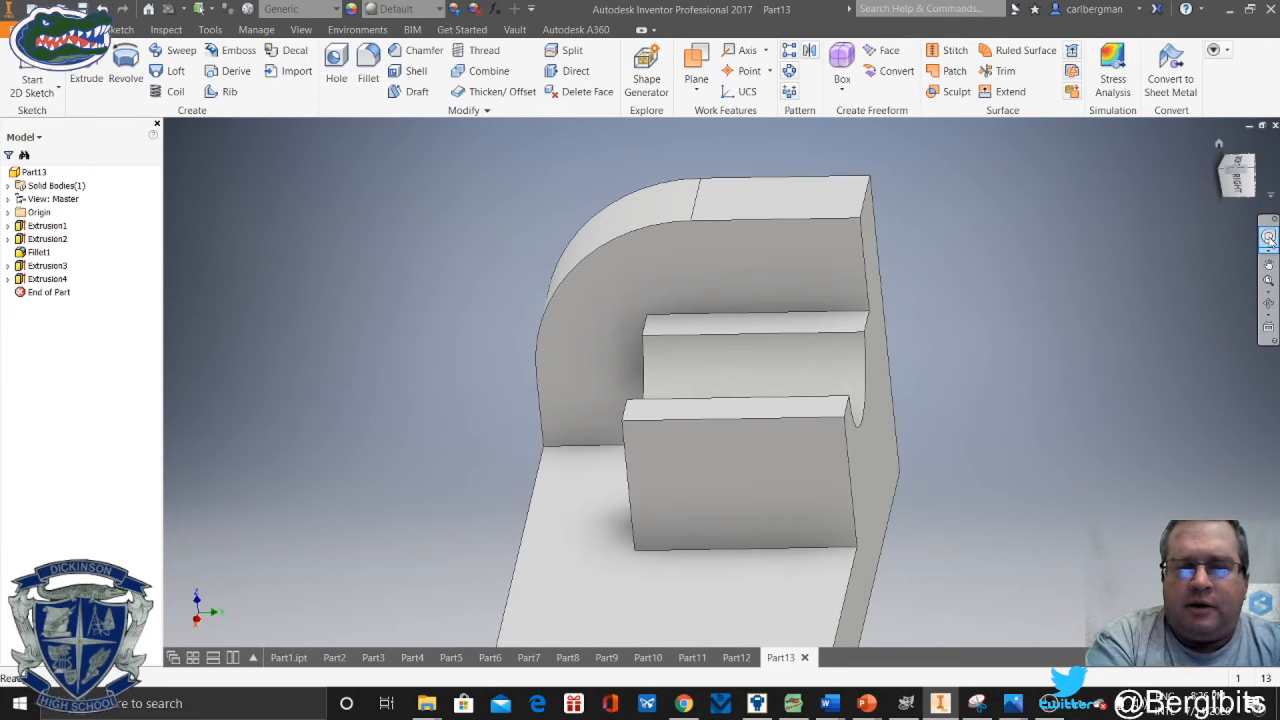
{"action": "left_click", "coordinate": [630, 594]}
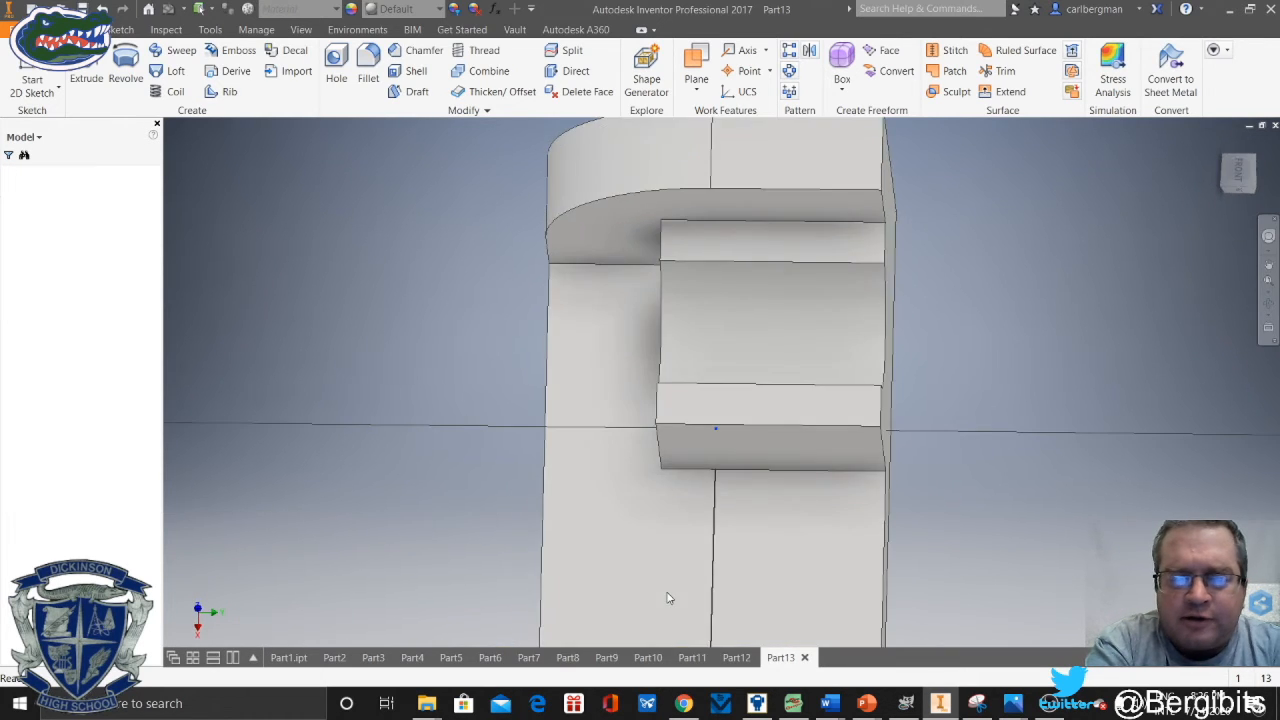
{"action": "key", "text": "l"}
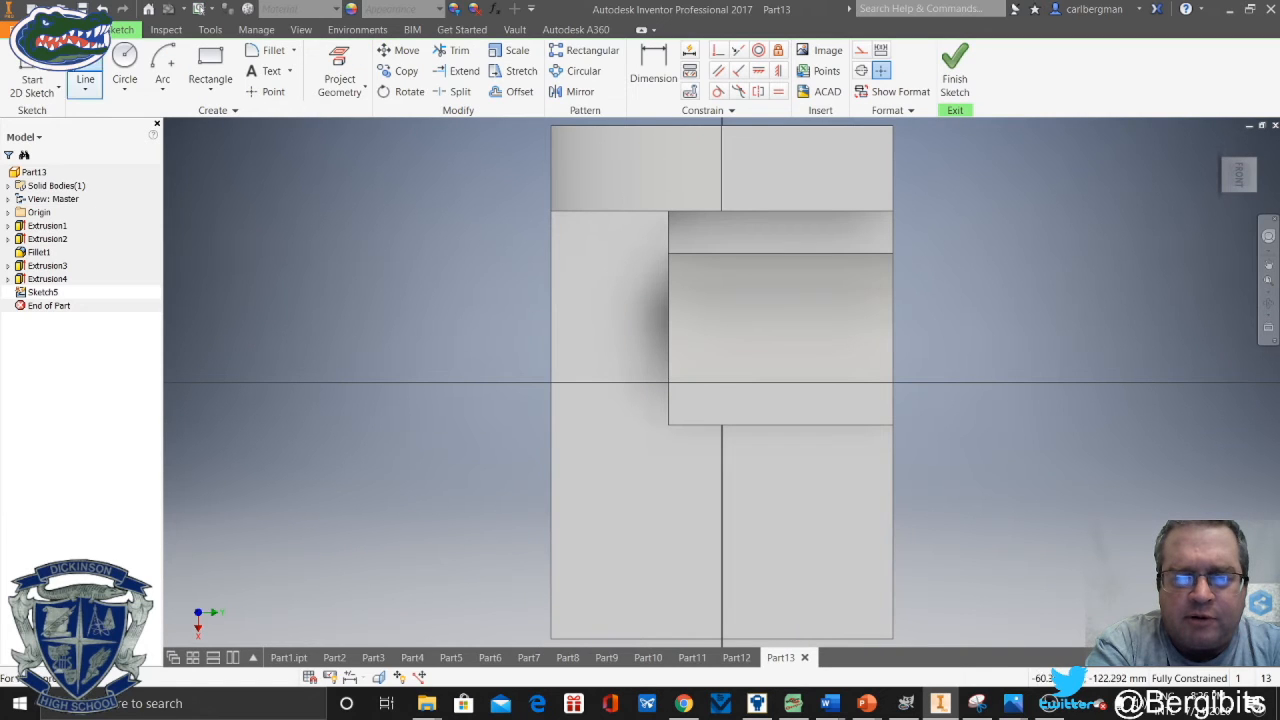
{"action": "left_click", "coordinate": [86, 72]}
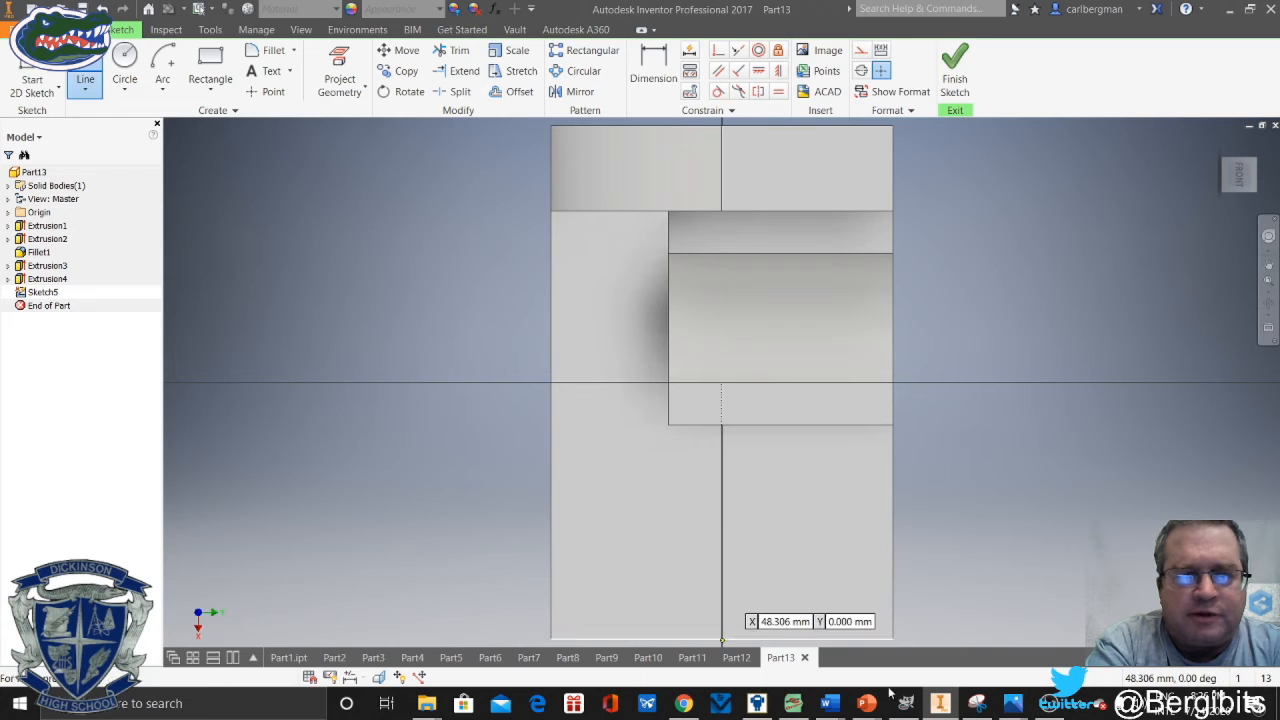
{"action": "mouse_move", "coordinate": [1010, 708]}
{"action": "left_click", "coordinate": [964, 647]}
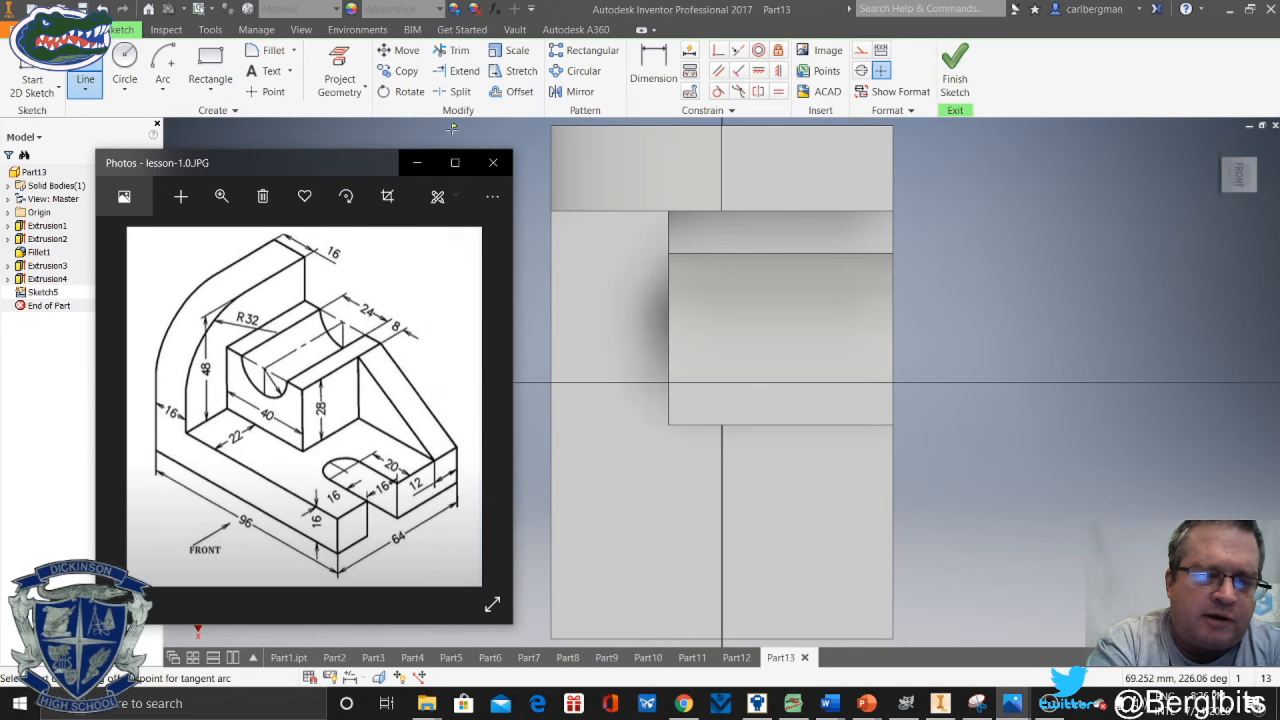
{"action": "left_click", "coordinate": [419, 166]}
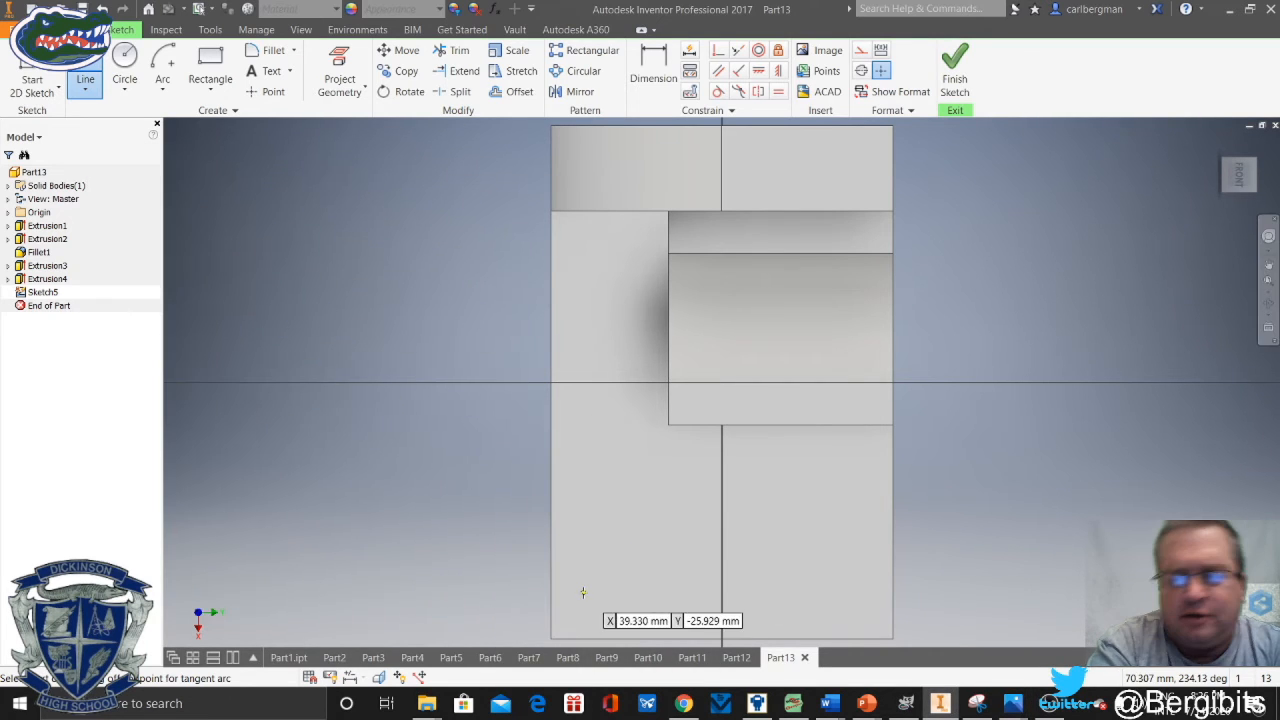
Draw a closed slot profile near the base's front edge, with two parallel sides, a tangent arc at the inner end and a straight outer end
{"action": "left_click", "coordinate": [597, 620]}
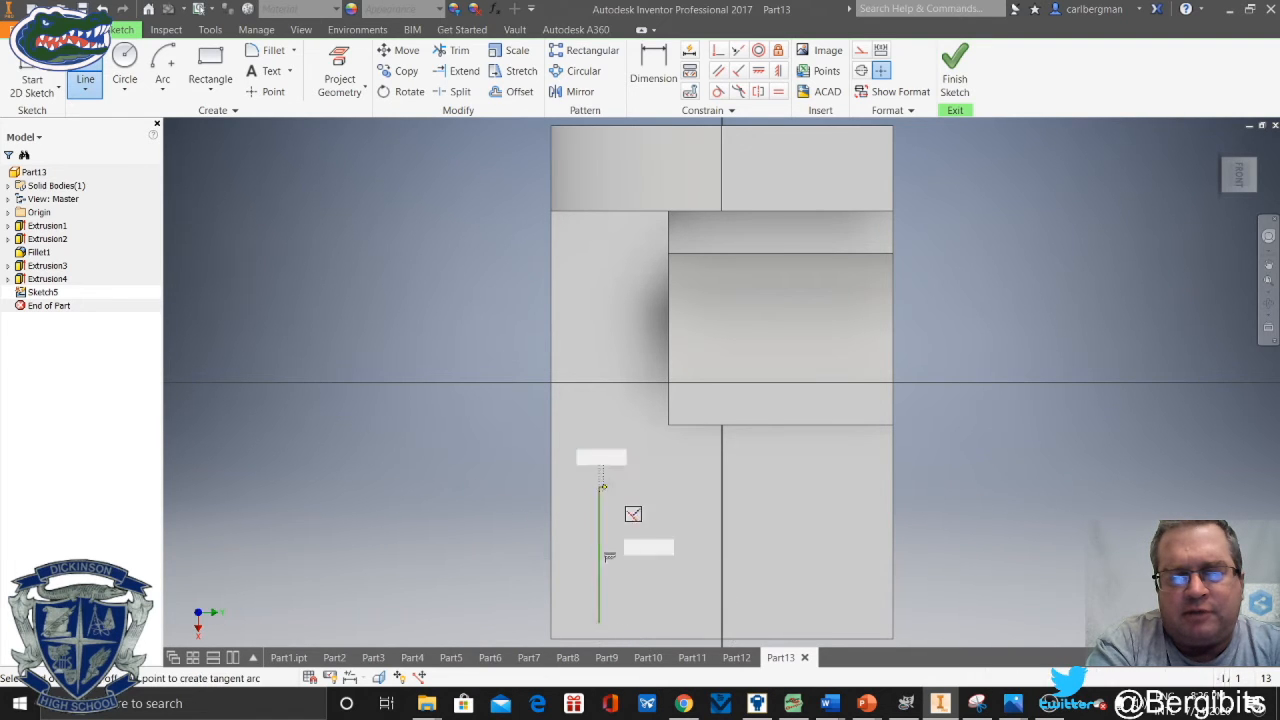
{"action": "left_click", "coordinate": [599, 487]}
{"action": "mouse_move", "coordinate": [600, 487]}
{"action": "left_mouse_down"}
{"action": "mouse_move", "coordinate": [627, 474]}
{"action": "mouse_move", "coordinate": [600, 487]}
{"action": "mouse_move", "coordinate": [606, 466]}
{"action": "mouse_move", "coordinate": [677, 457]}
{"action": "mouse_move", "coordinate": [699, 482]}
{"action": "left_mouse_up"}
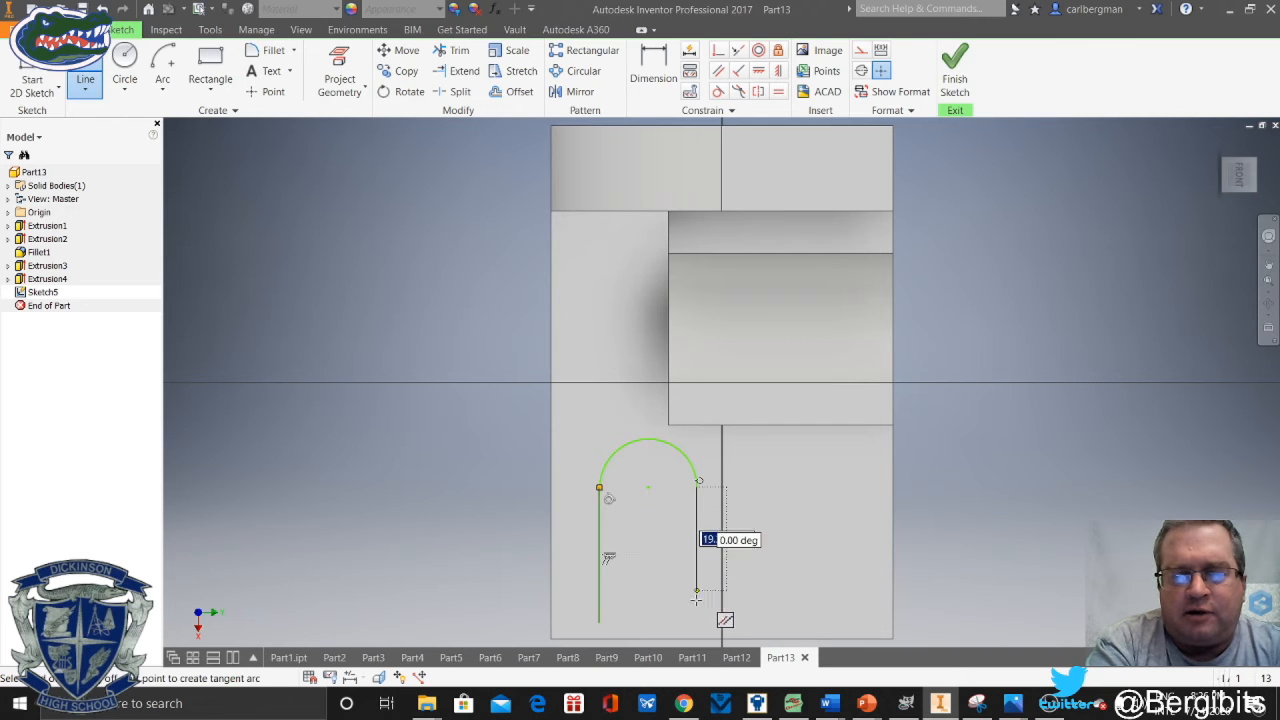
{"action": "left_click", "coordinate": [697, 622]}
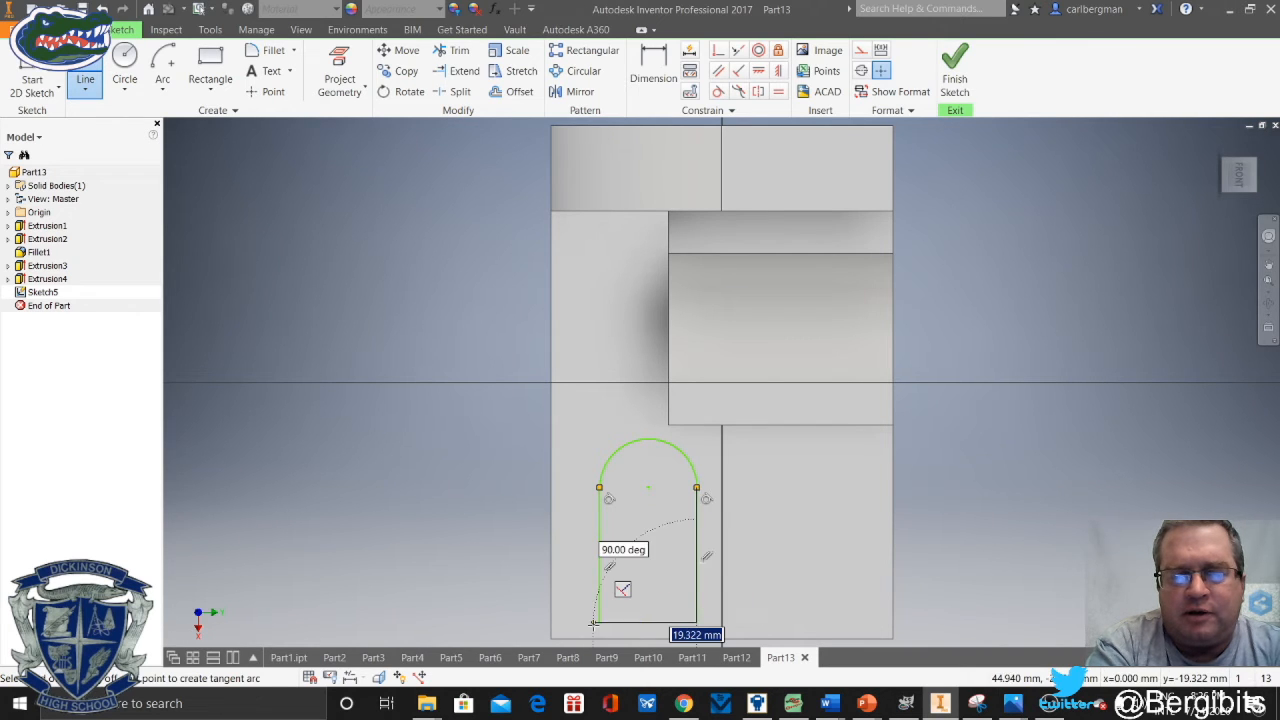
{"action": "left_click", "coordinate": [599, 622]}
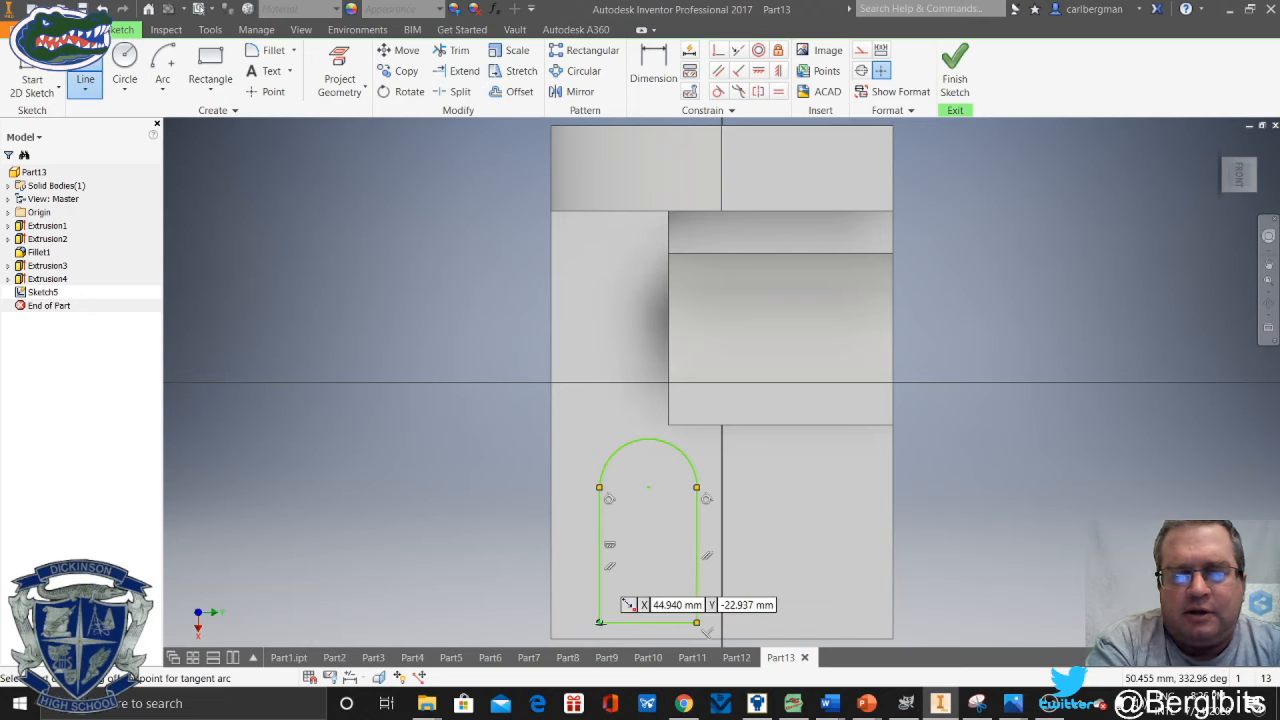
{"action": "right_click", "coordinate": [363, 461]}
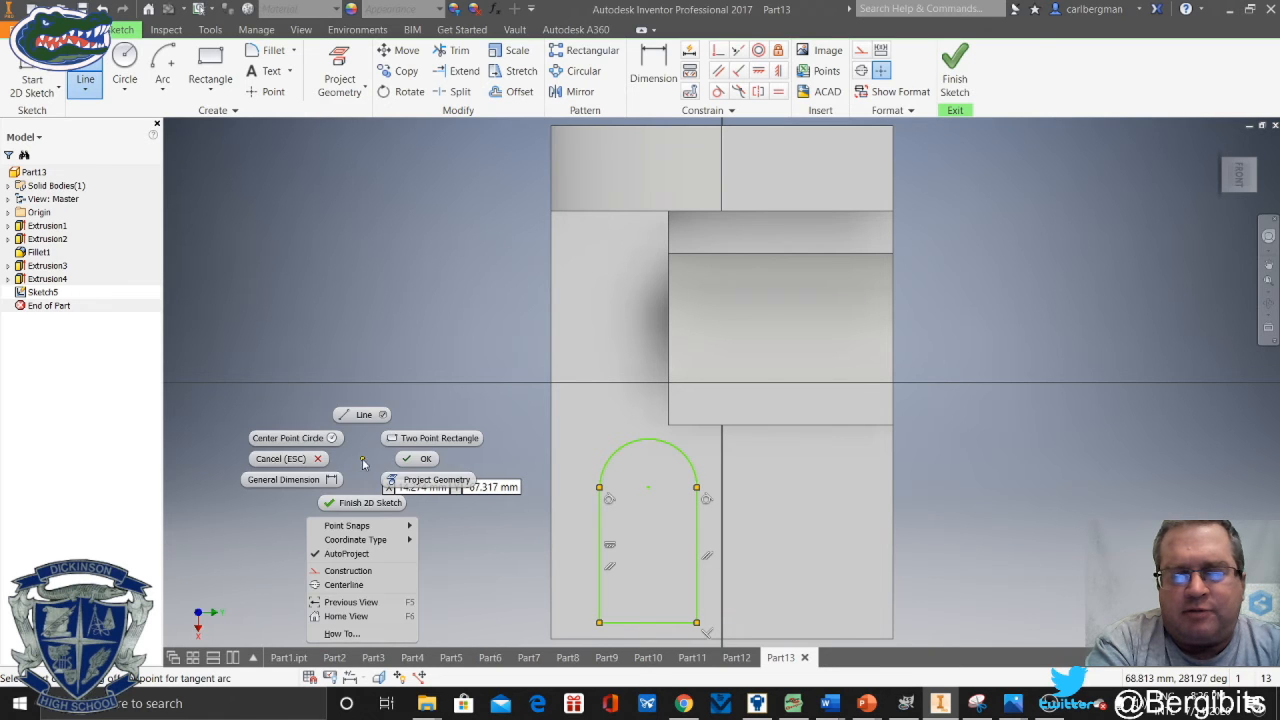
{"action": "left_click", "coordinate": [418, 459]}
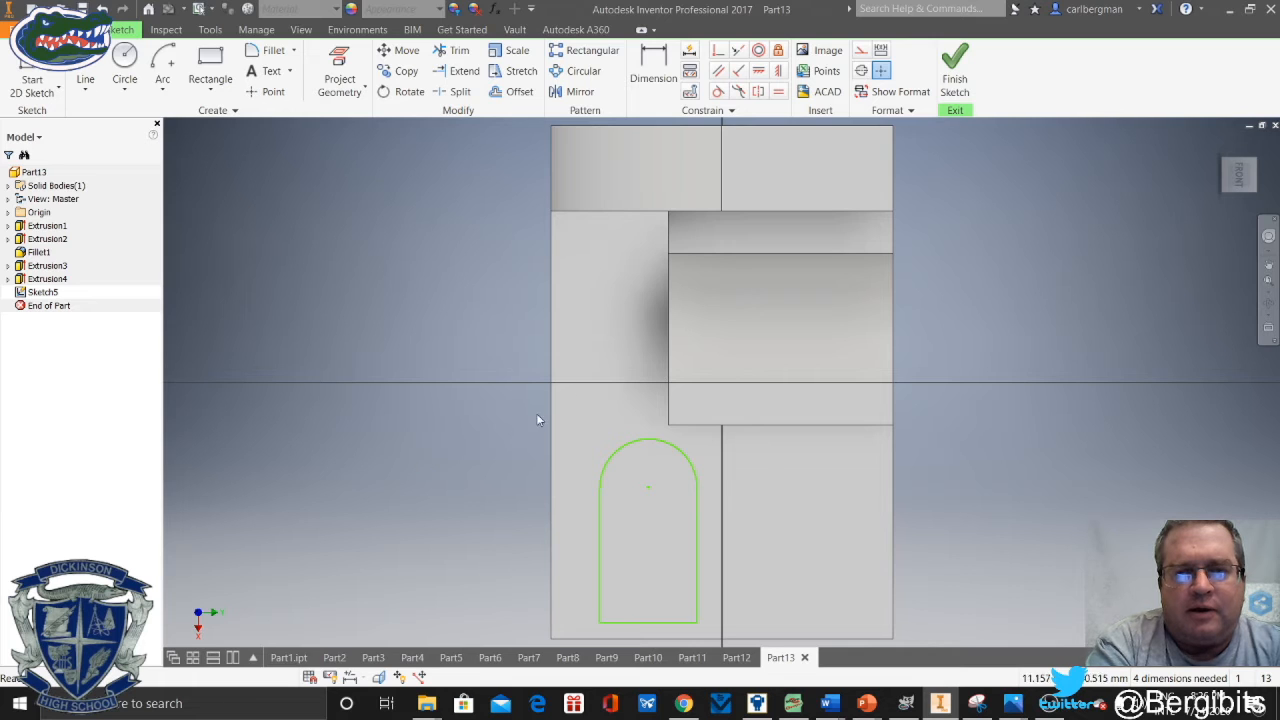
Constrain the slot profile's straight end line collinear with the base's front edge
{"action": "left_click", "coordinate": [738, 50]}
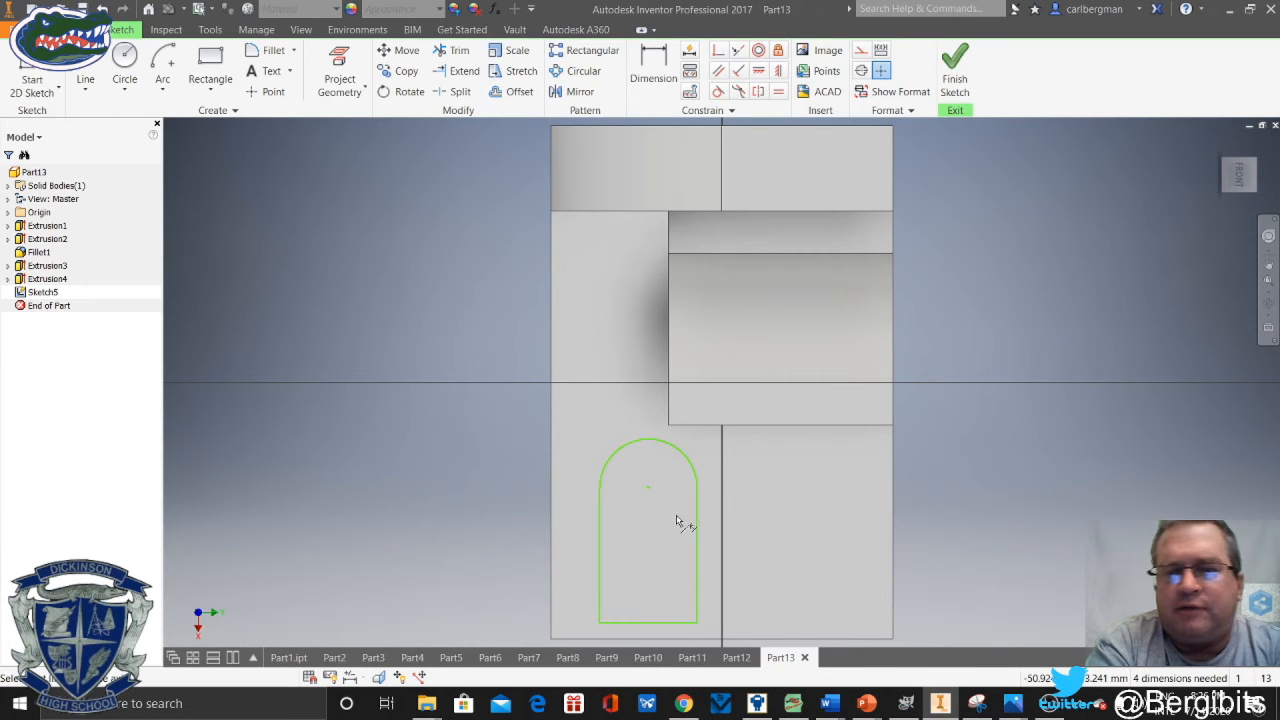
{"action": "left_click", "coordinate": [659, 622]}
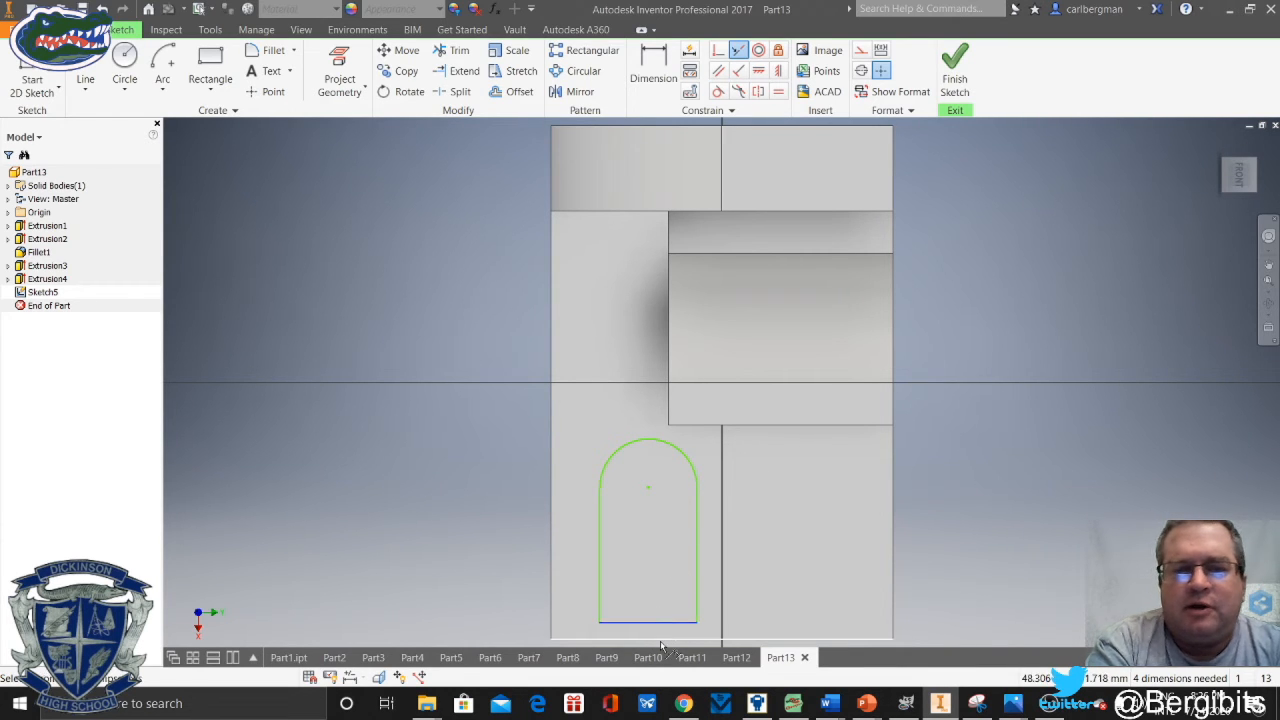
{"action": "left_click", "coordinate": [660, 641]}
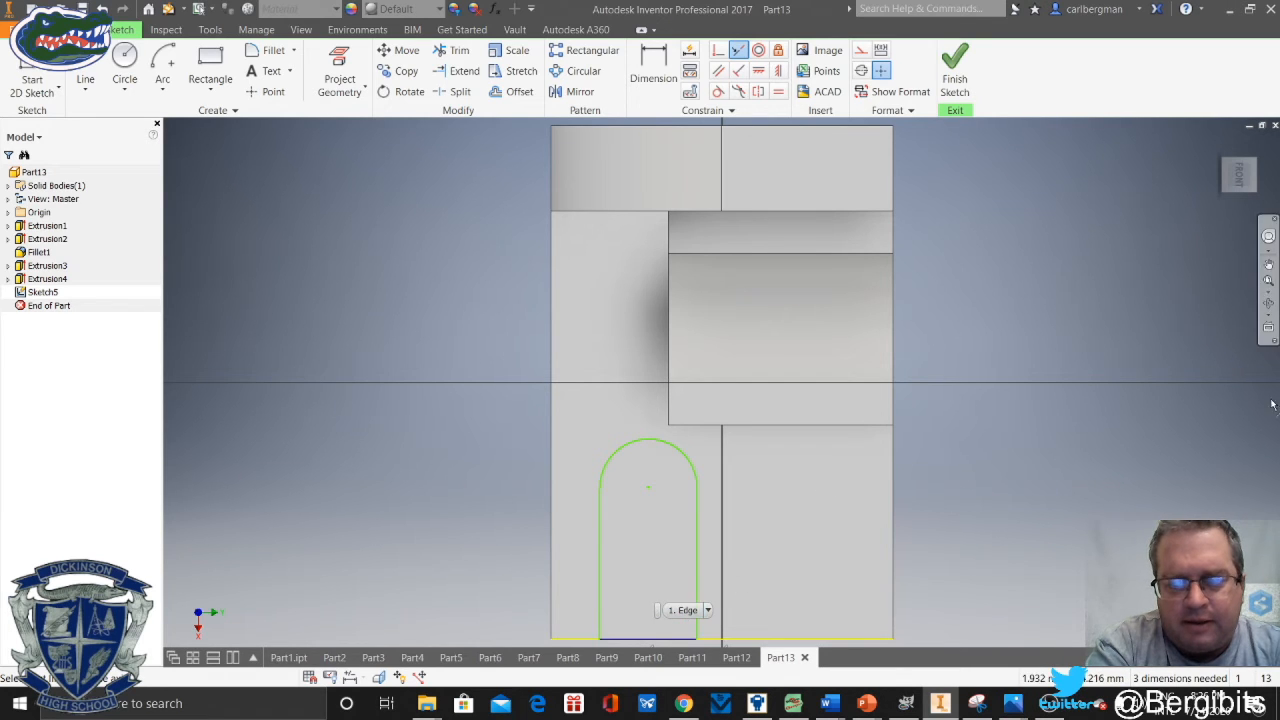
{"action": "left_click", "coordinate": [1268, 236]}
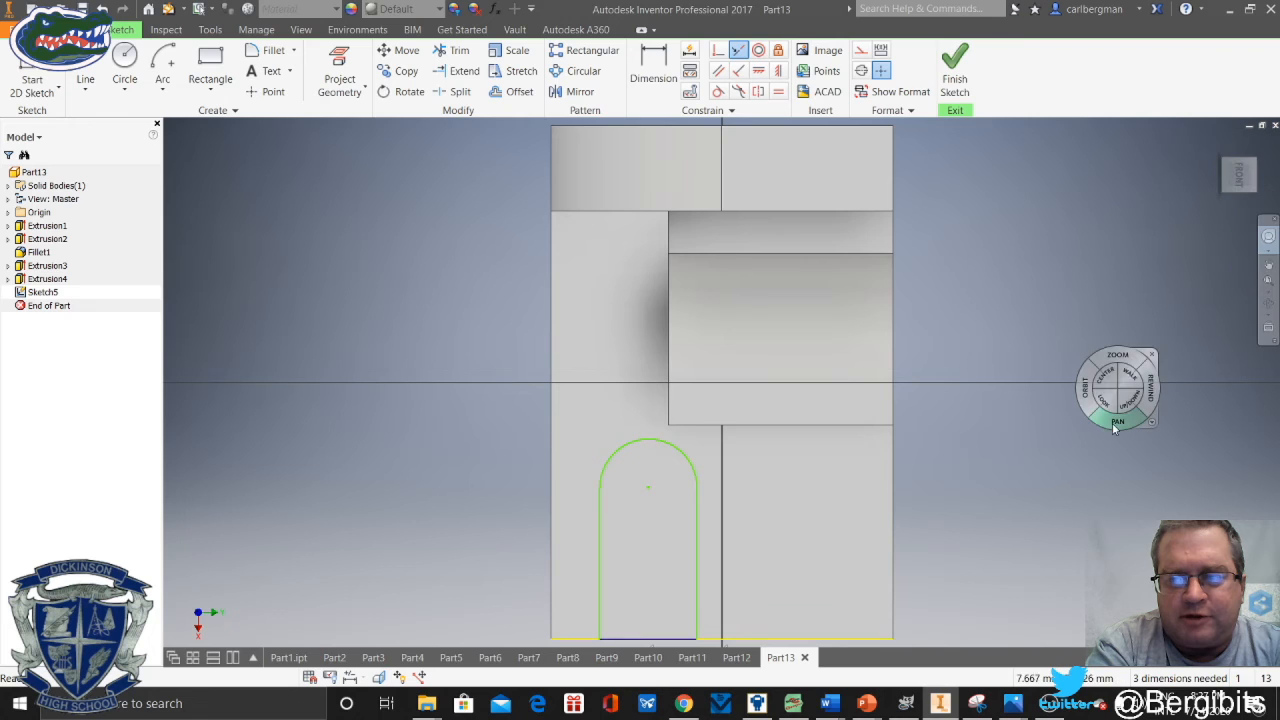
{"action": "left_click_drag", "start_coordinate": [1110, 385], "coordinate": [1114, 290]}
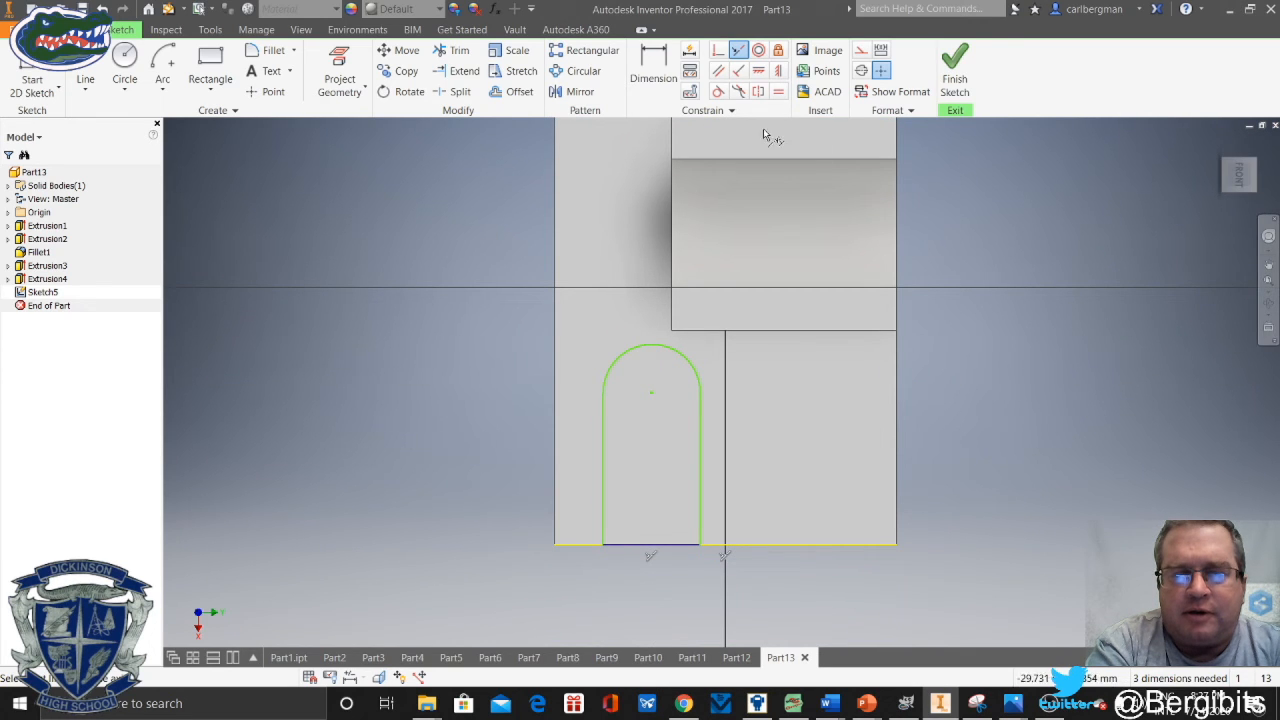
Dimension the slot profile's straight end line on the base's front edge to a width of 16 mm
{"action": "key", "text": "d"}
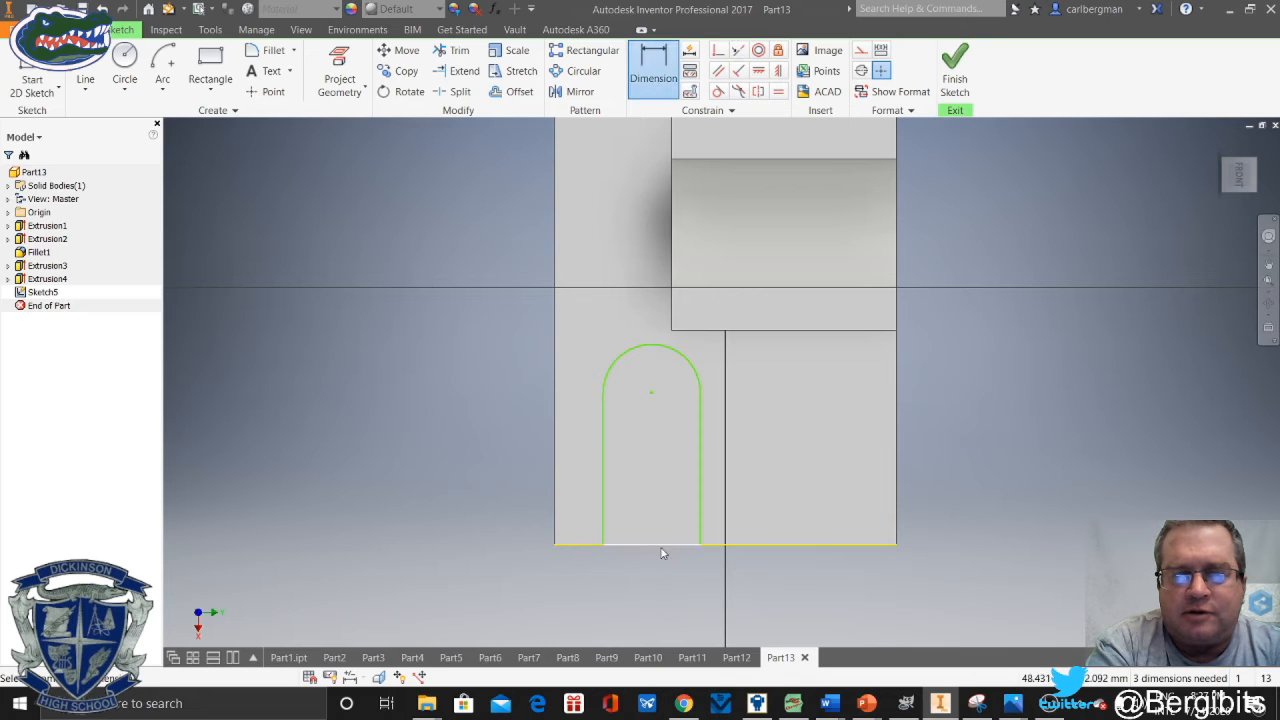
{"action": "left_click", "coordinate": [660, 546]}
{"action": "left_click", "coordinate": [660, 580]}
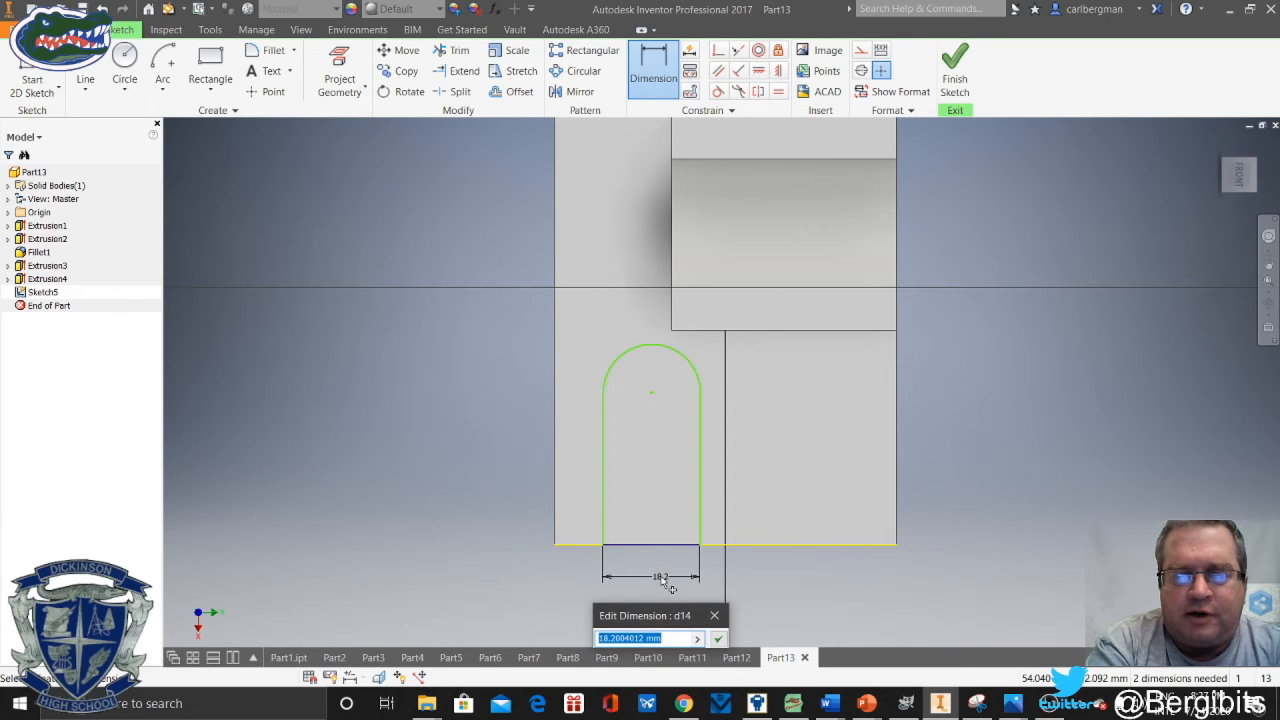
{"action": "type", "text": "16"}
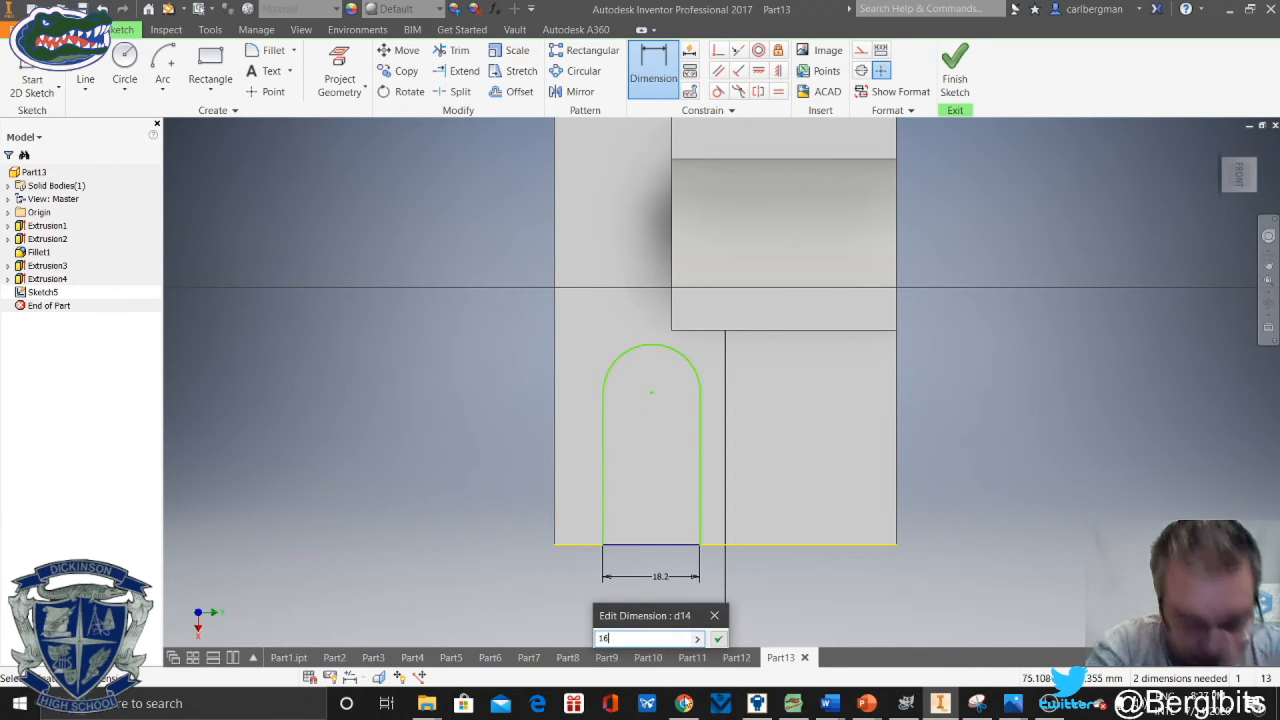
{"action": "left_click", "coordinate": [720, 640]}
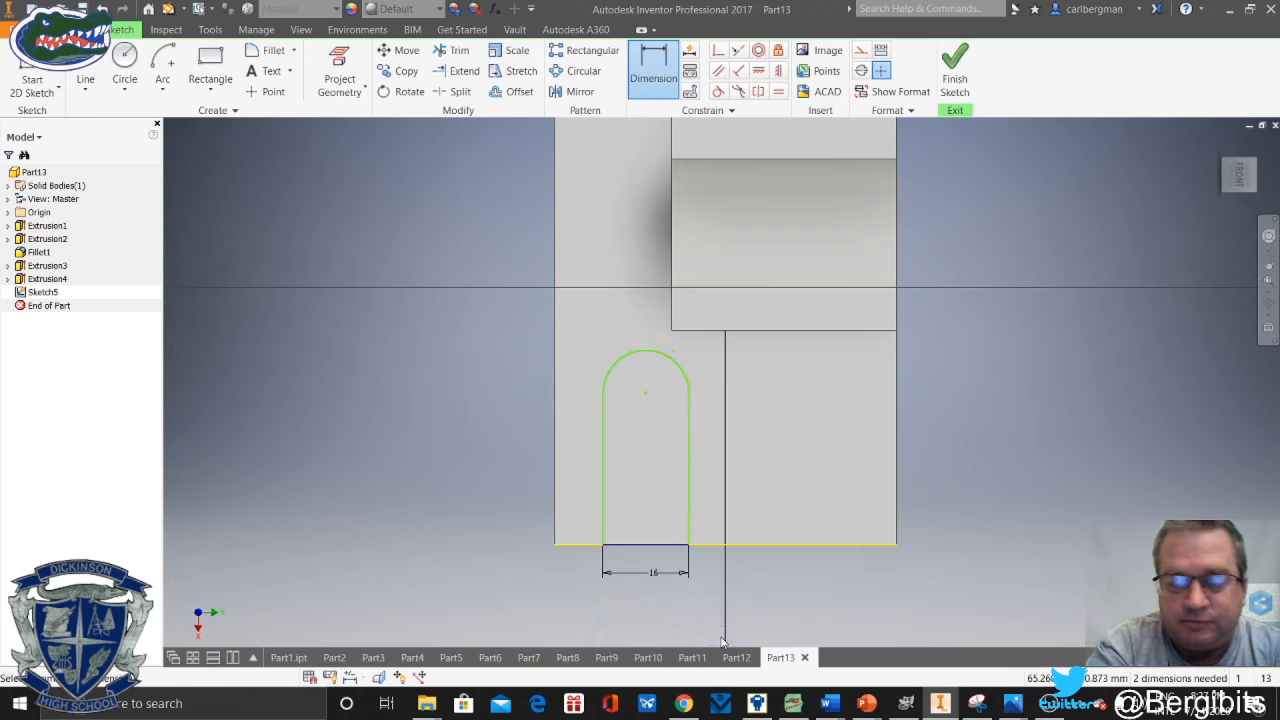
Dimension the slot profile's straight side to 20 mm from the base's front edge to the start of the arc
{"action": "left_click", "coordinate": [603, 465]}
{"action": "left_click", "coordinate": [488, 458]}
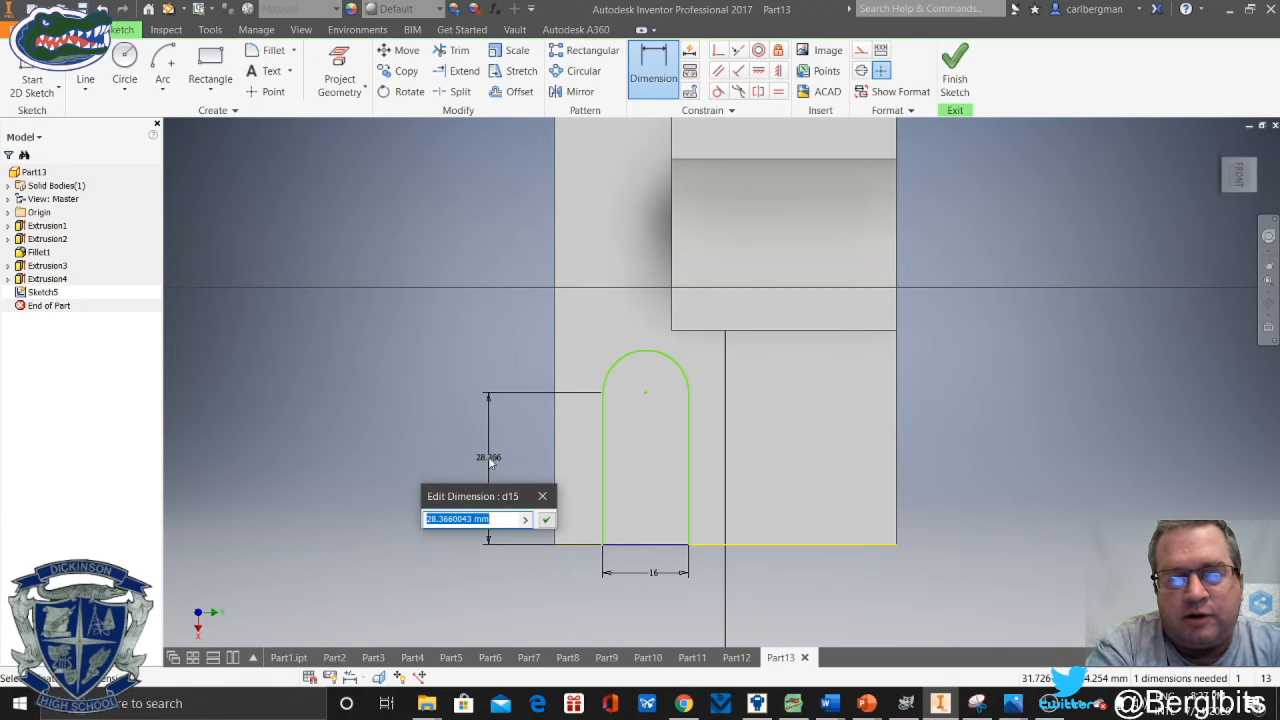
{"action": "type", "text": "20"}
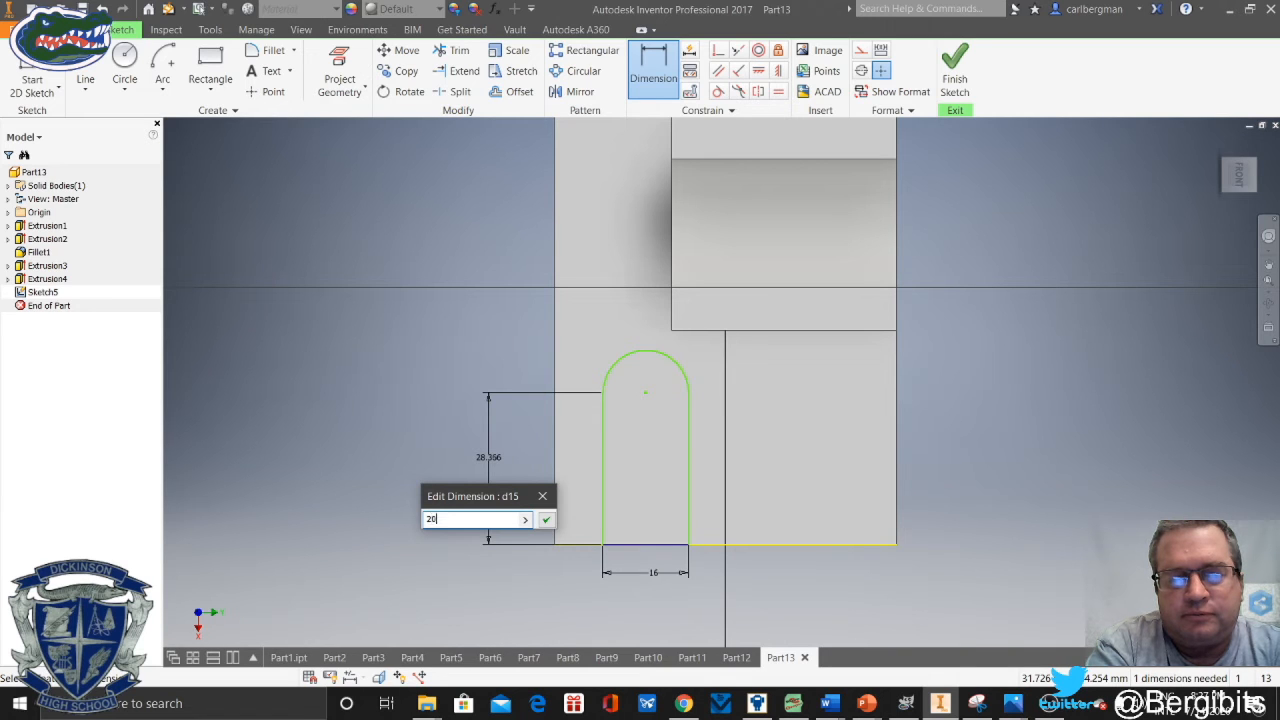
{"action": "left_click", "coordinate": [546, 520]}
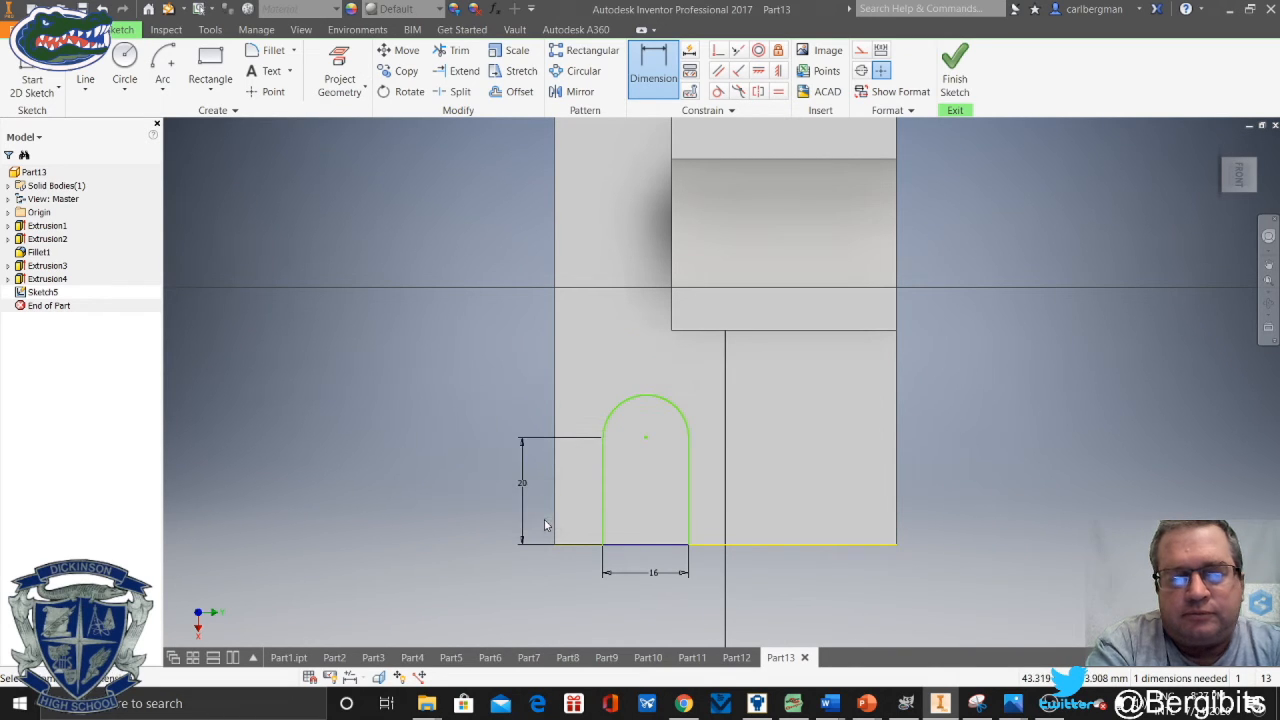
{"action": "left_click", "coordinate": [604, 518]}
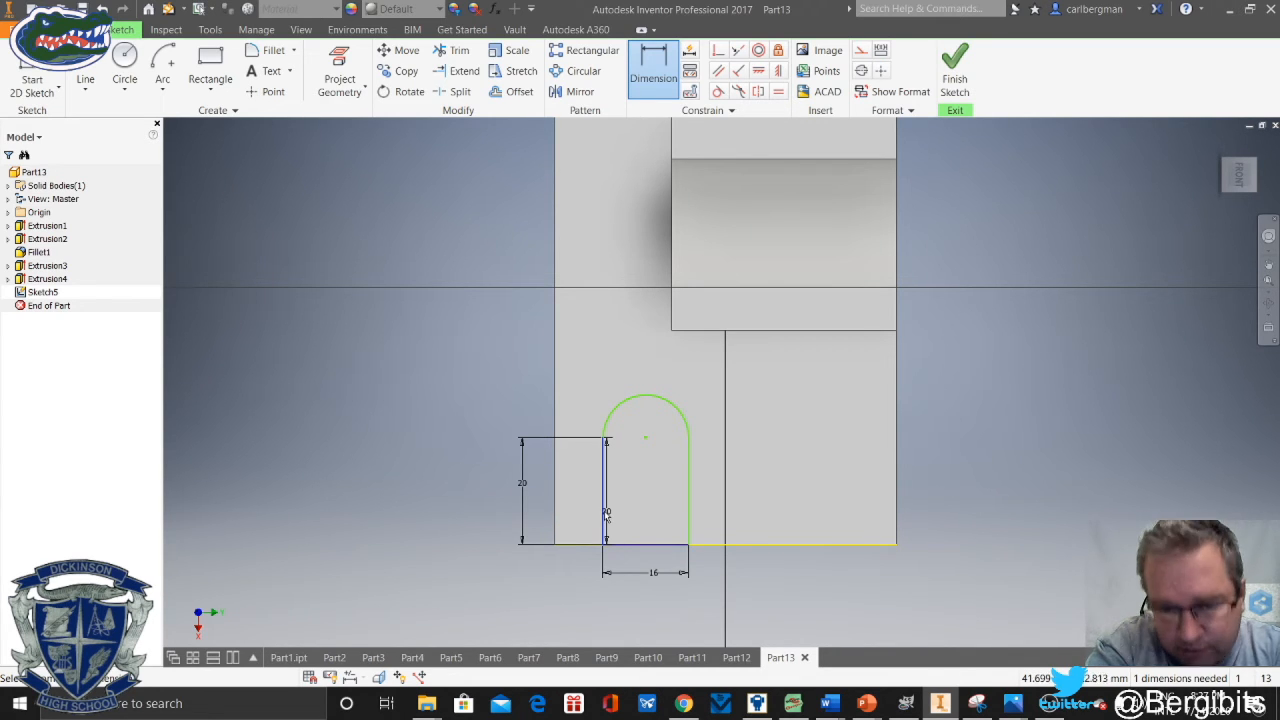
{"action": "left_click", "coordinate": [556, 516]}
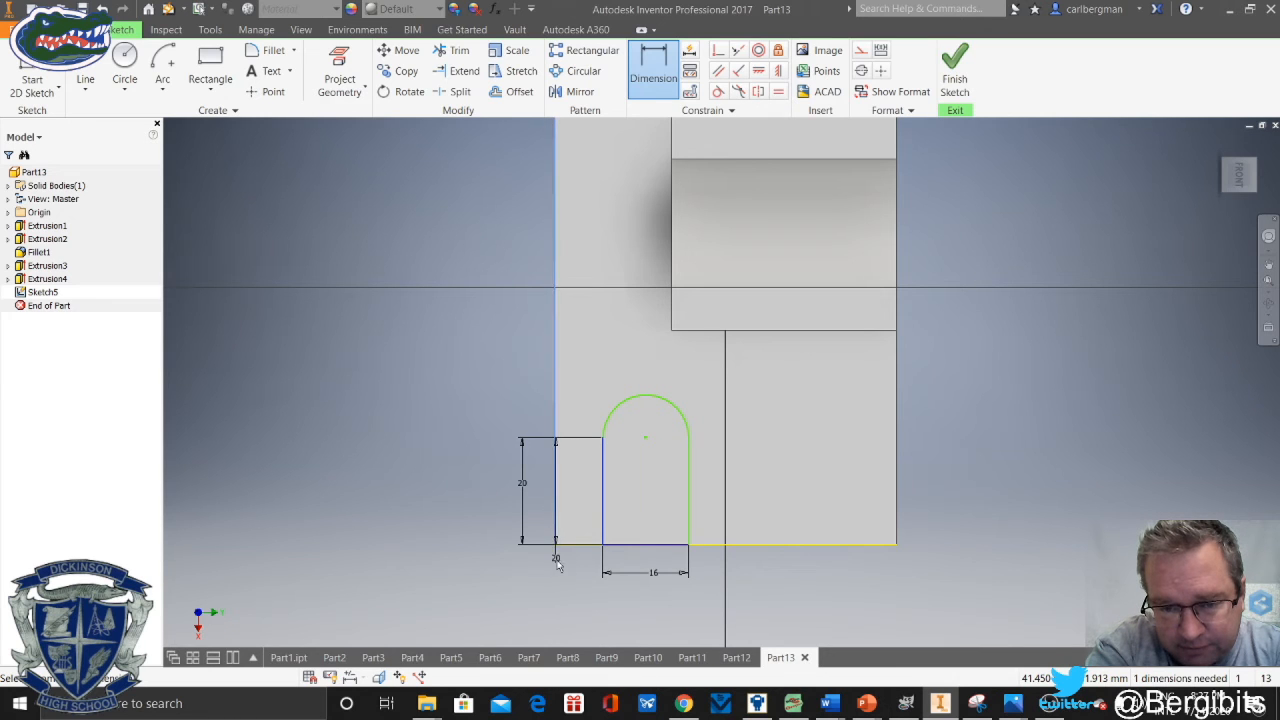
{"action": "left_click", "coordinate": [562, 573]}
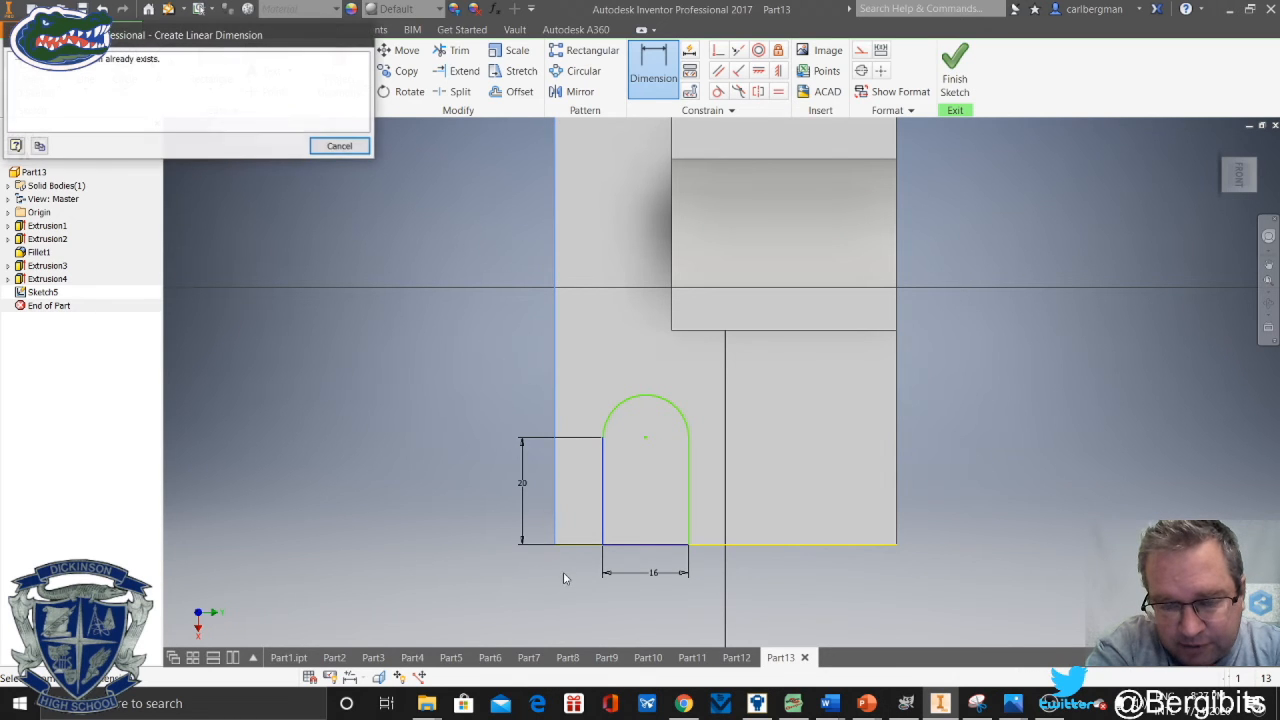
{"action": "left_click", "coordinate": [340, 147]}
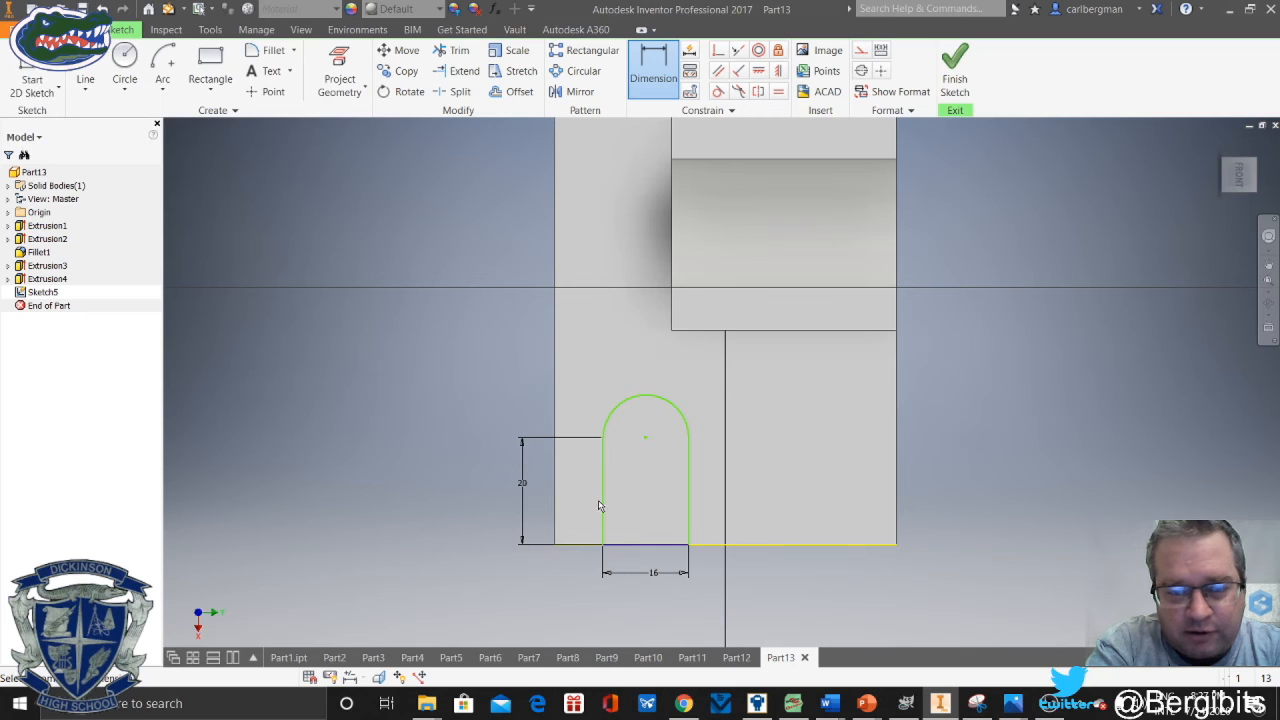
Dimension the slot's nearer side 16 mm from the base's long outer edge and finish the sketch
{"action": "left_click", "coordinate": [603, 505]}
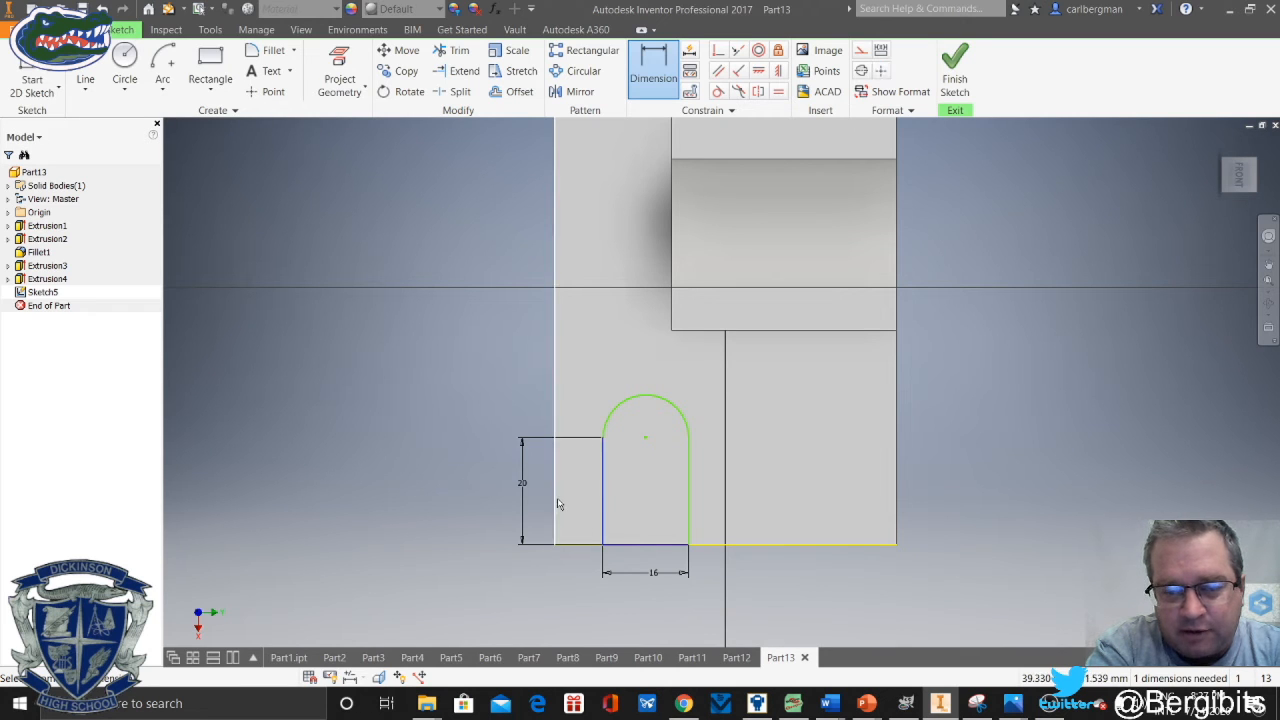
{"action": "left_click", "coordinate": [557, 516]}
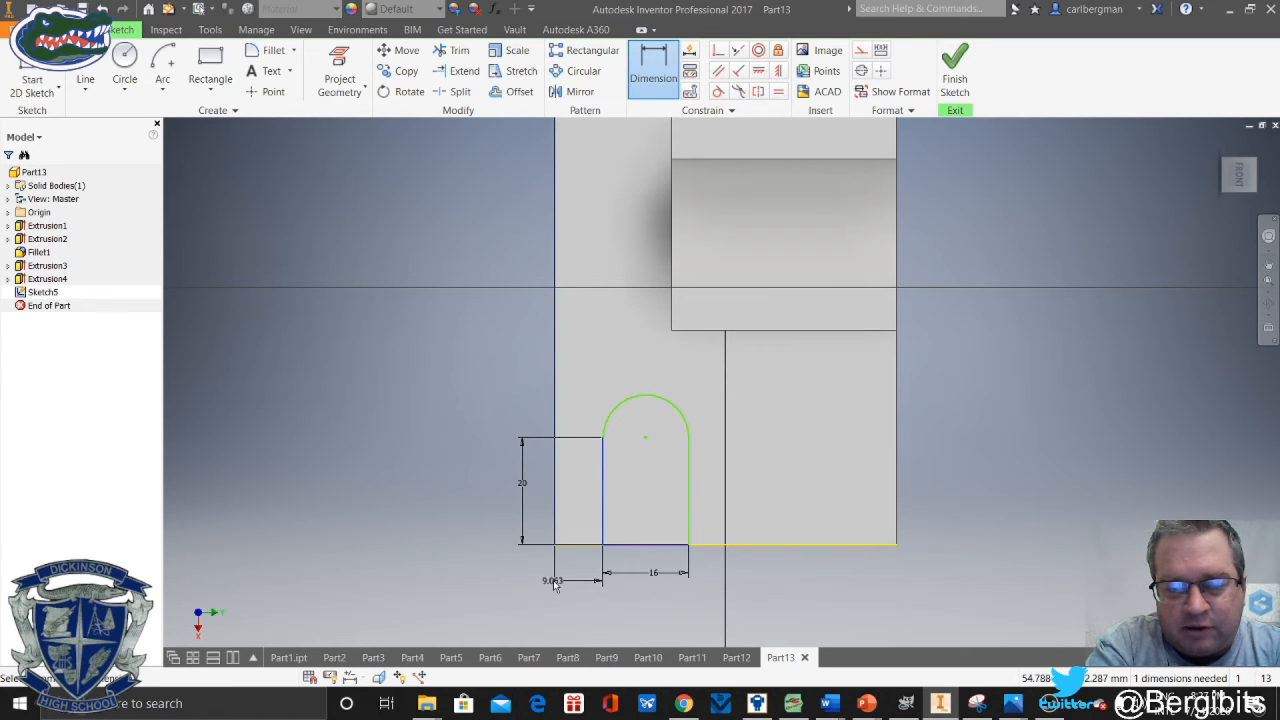
{"action": "left_click", "coordinate": [556, 605]}
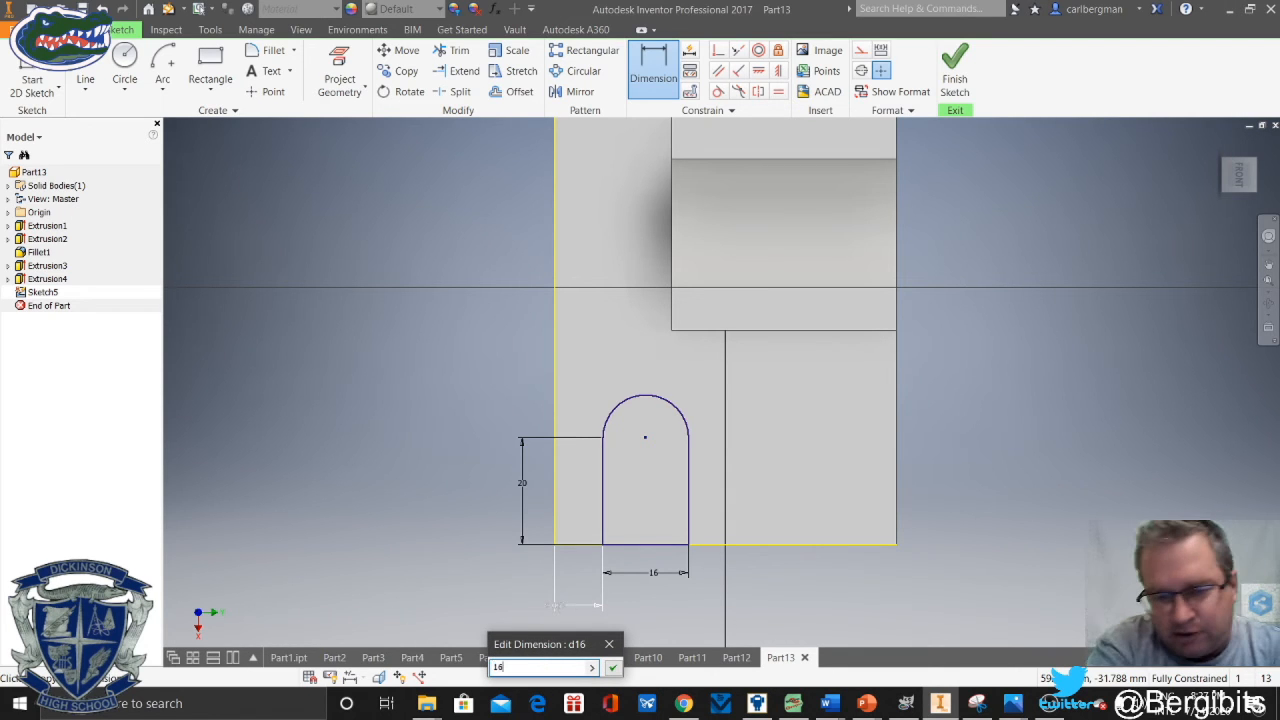
{"action": "left_click", "coordinate": [612, 667]}
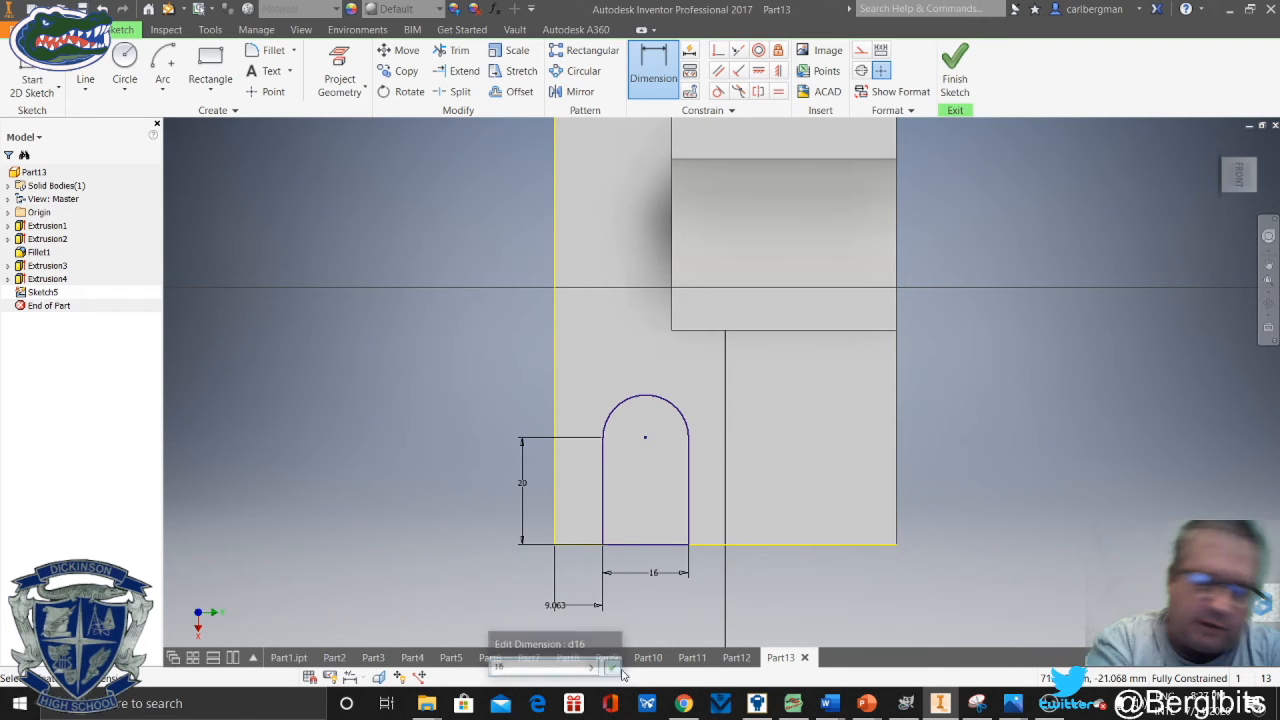
{"action": "right_click", "coordinate": [1026, 461]}
{"action": "left_click", "coordinate": [1089, 457]}
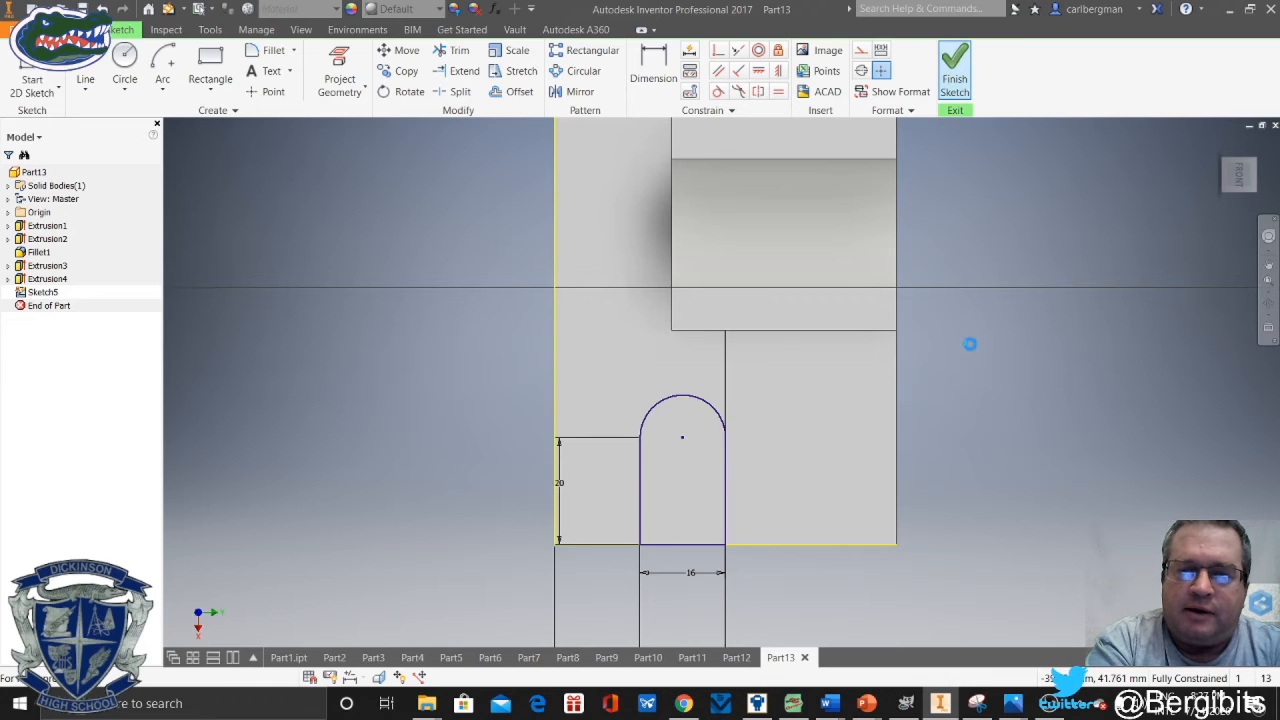
Extrude the round-ended slot profile as a 16 mm cut downward through the base
{"action": "left_click", "coordinate": [1267, 232]}
{"action": "left_click_drag", "start_coordinate": [1100, 391], "coordinate": [1097, 217]}
{"action": "left_click", "coordinate": [1270, 239]}
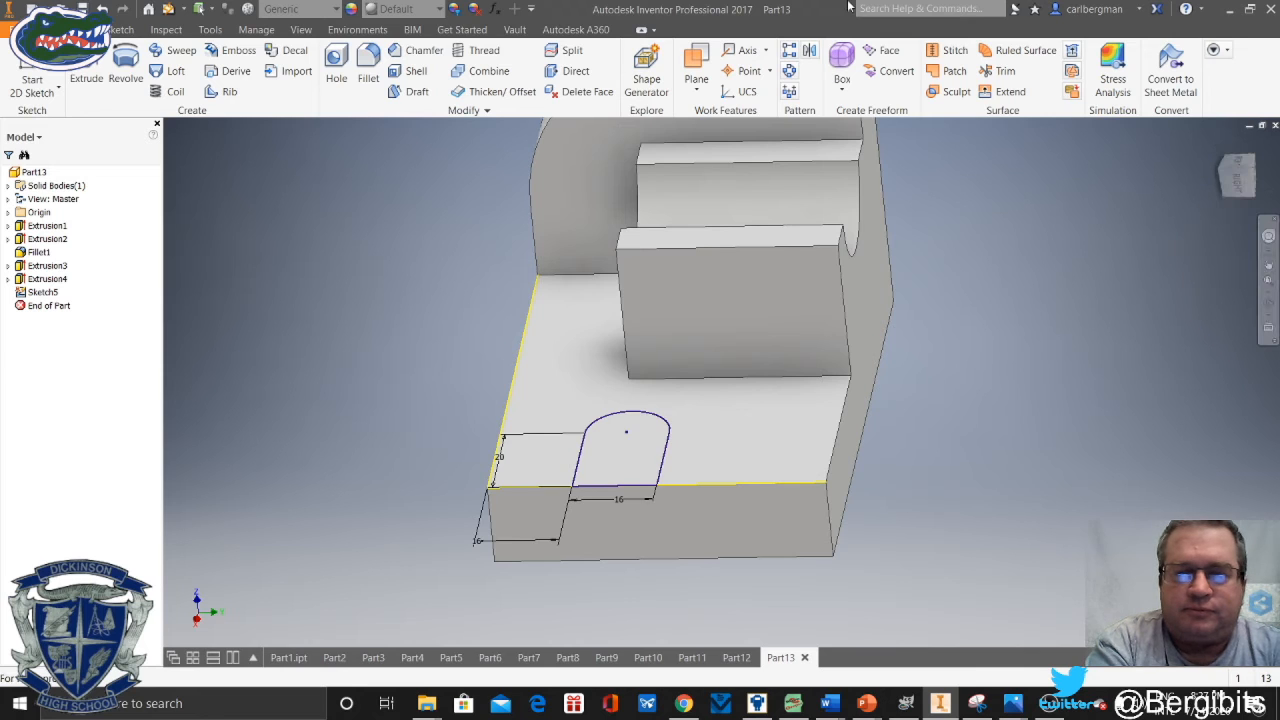
{"action": "key", "text": "e"}
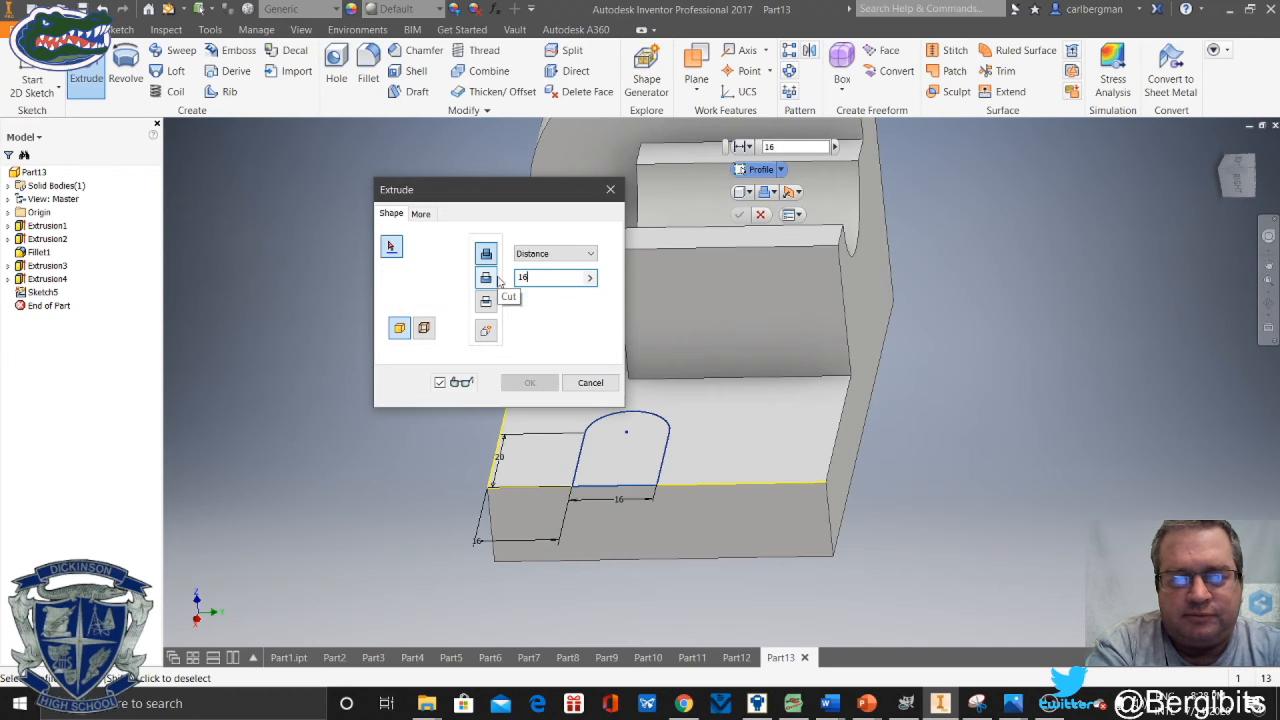
{"action": "left_click", "coordinate": [549, 305]}
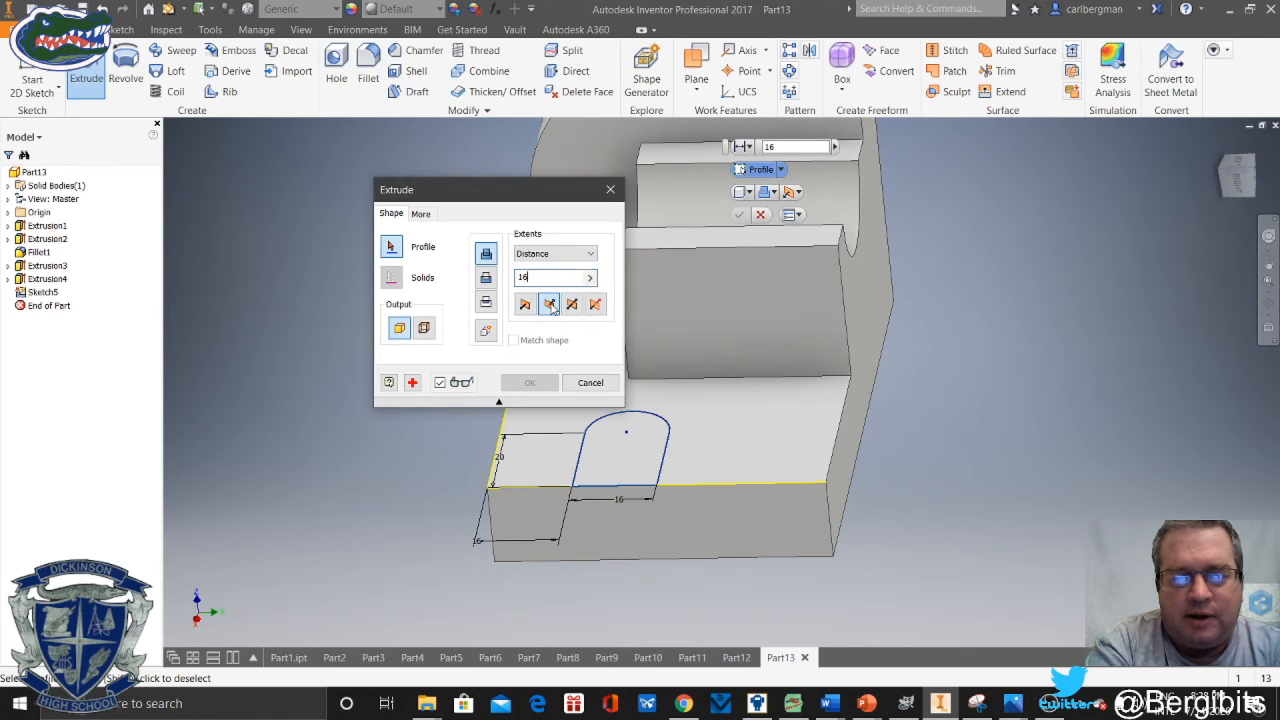
{"action": "left_click", "coordinate": [486, 277]}
{"action": "left_click", "coordinate": [618, 466]}
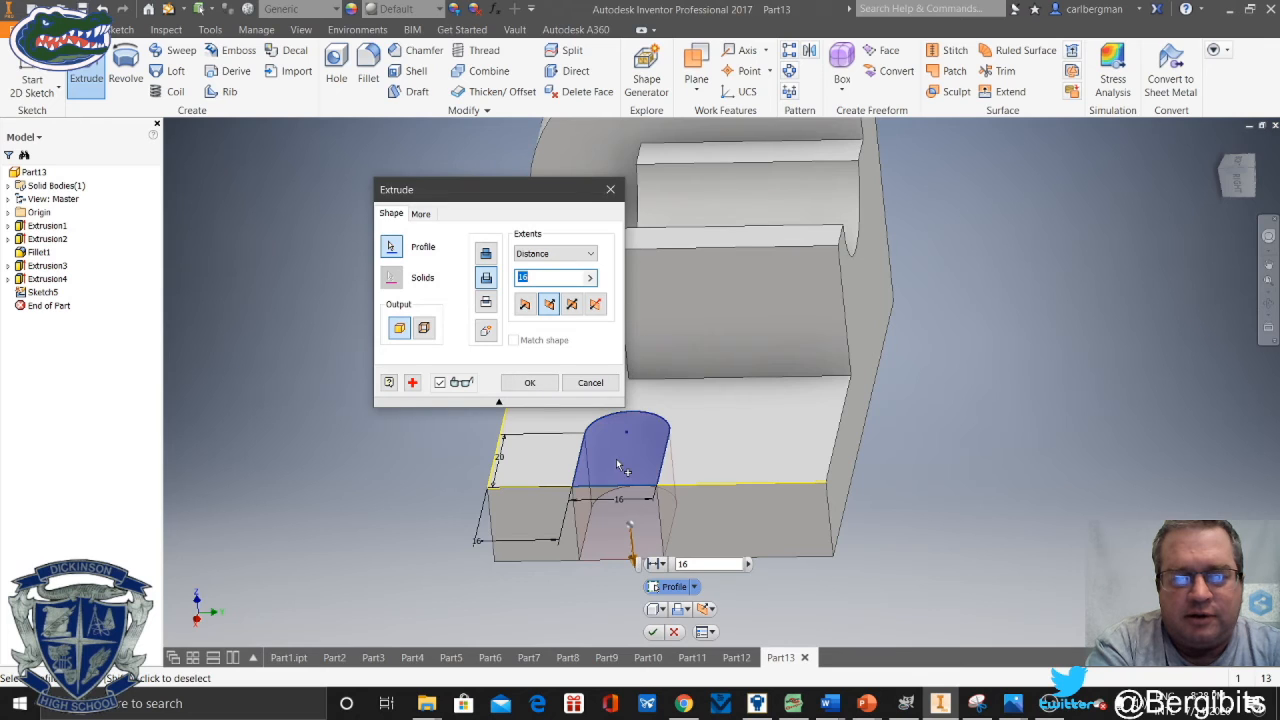
{"action": "left_click", "coordinate": [530, 382]}
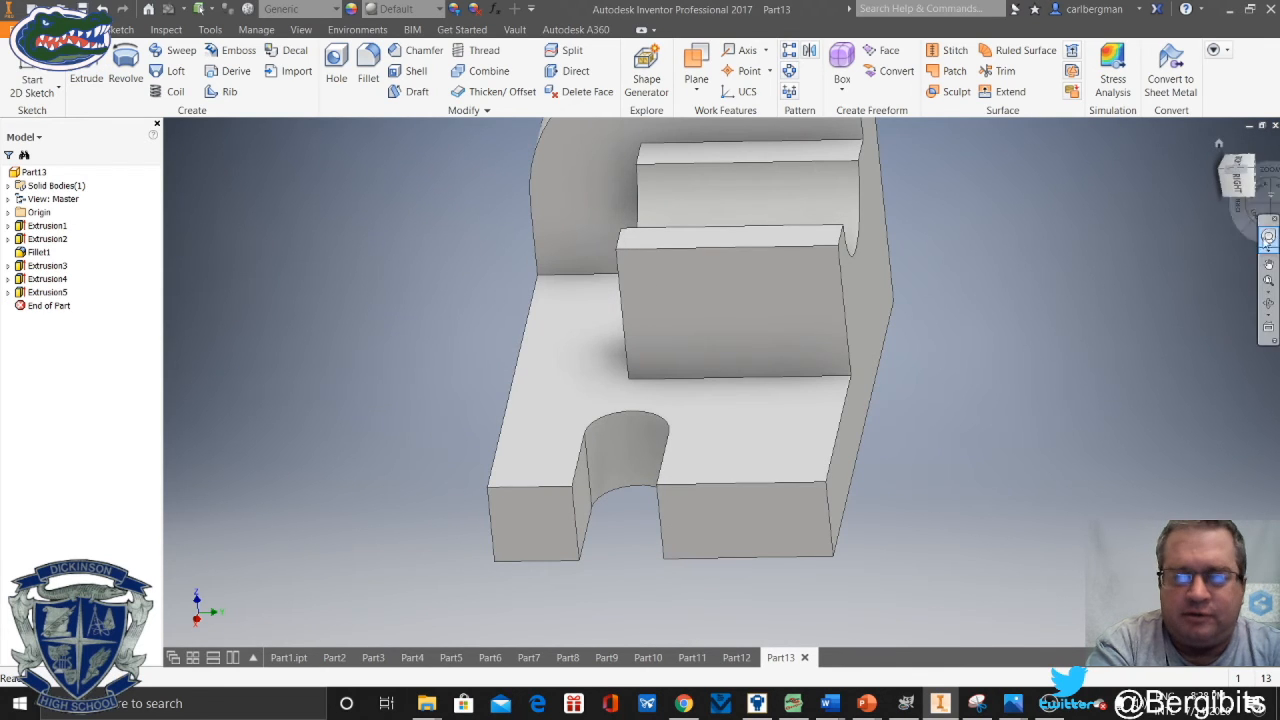
Apply the Oxidized appearance to the semicircular groove face in the raised block
{"action": "left_click", "coordinate": [1268, 236]}
{"action": "left_click_drag", "start_coordinate": [1104, 327], "coordinate": [1137, 392]}
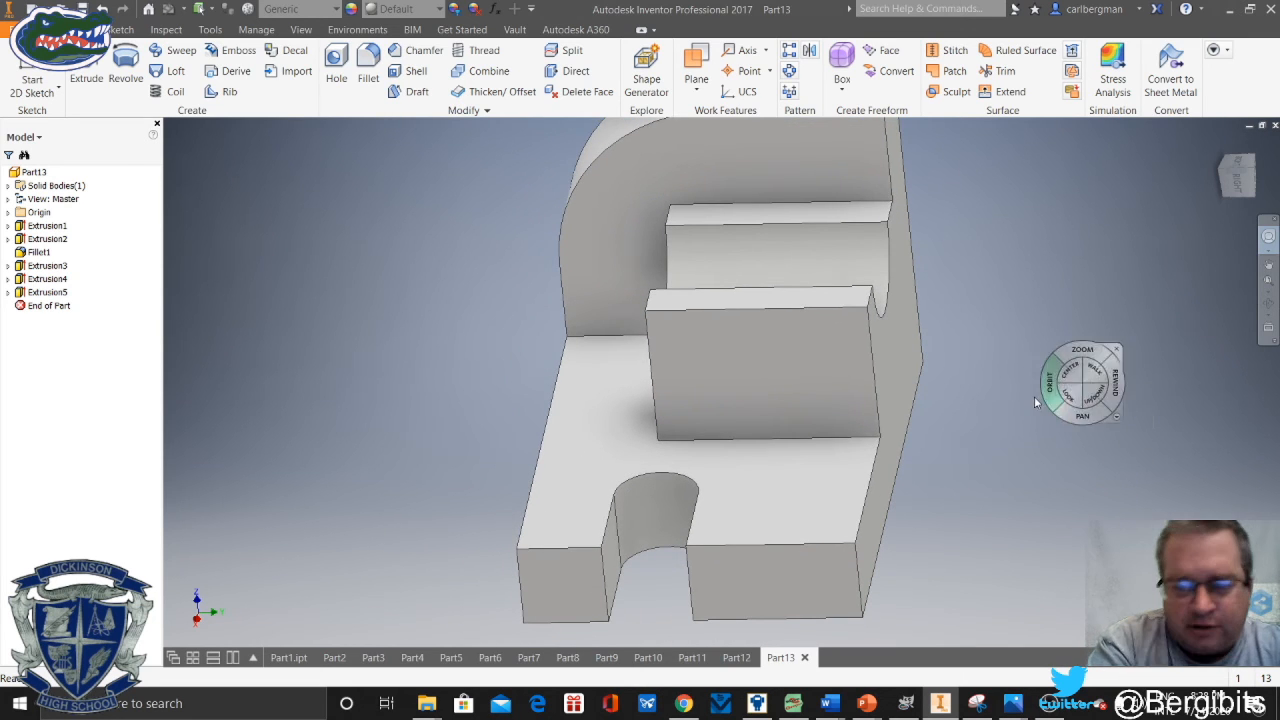
{"action": "left_click", "coordinate": [1268, 237]}
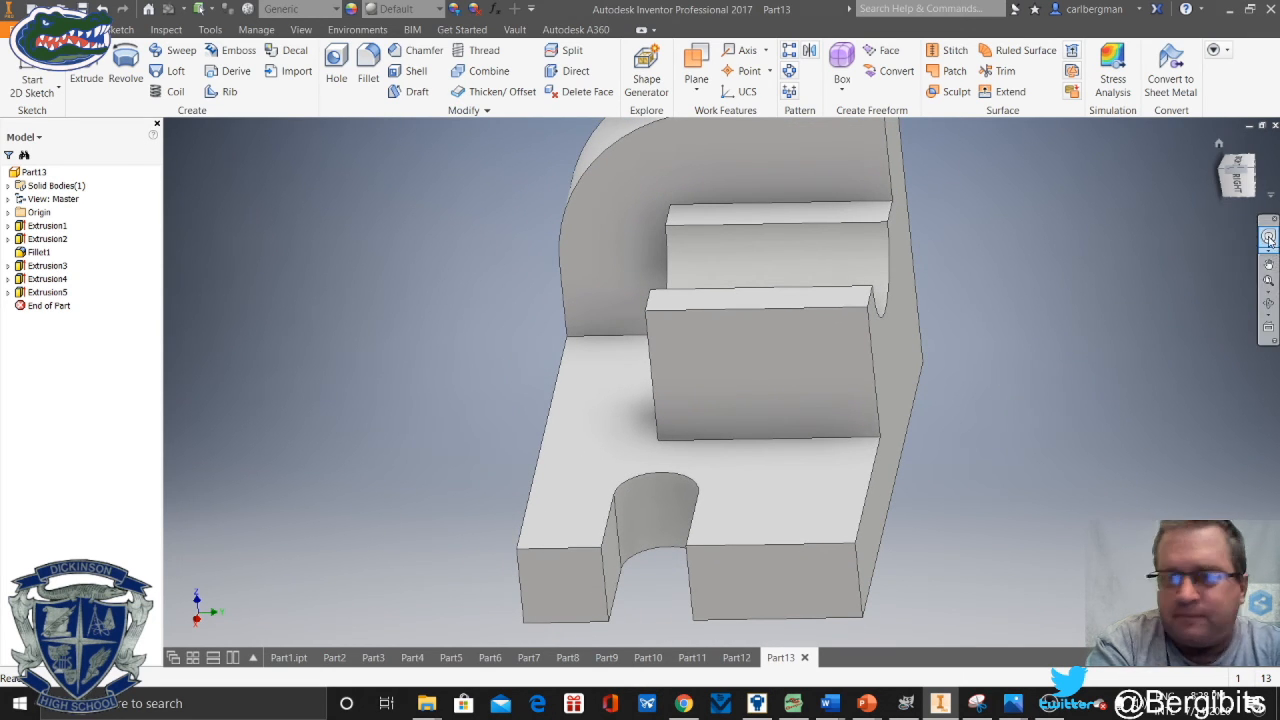
{"action": "left_click", "coordinate": [838, 279]}
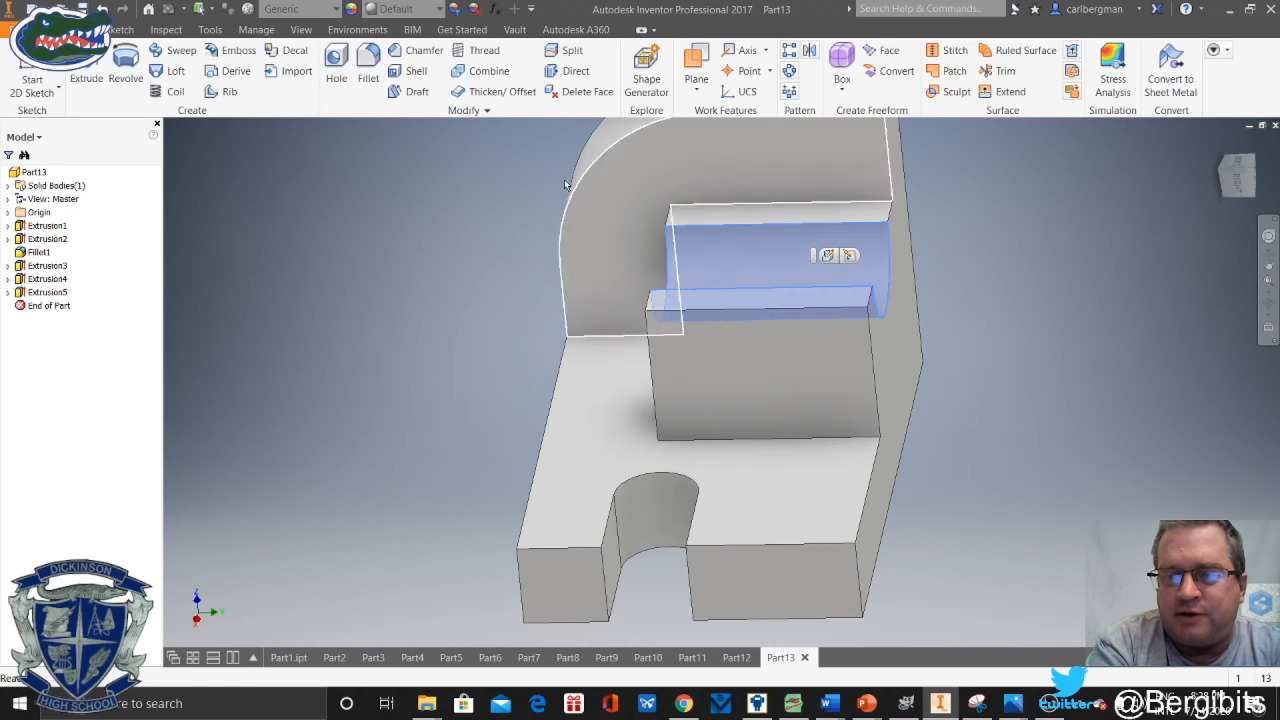
{"action": "left_click", "coordinate": [439, 10]}
{"action": "scroll", "coordinate": [436, 320], "scroll_direction": "down", "scroll_amount": 10}
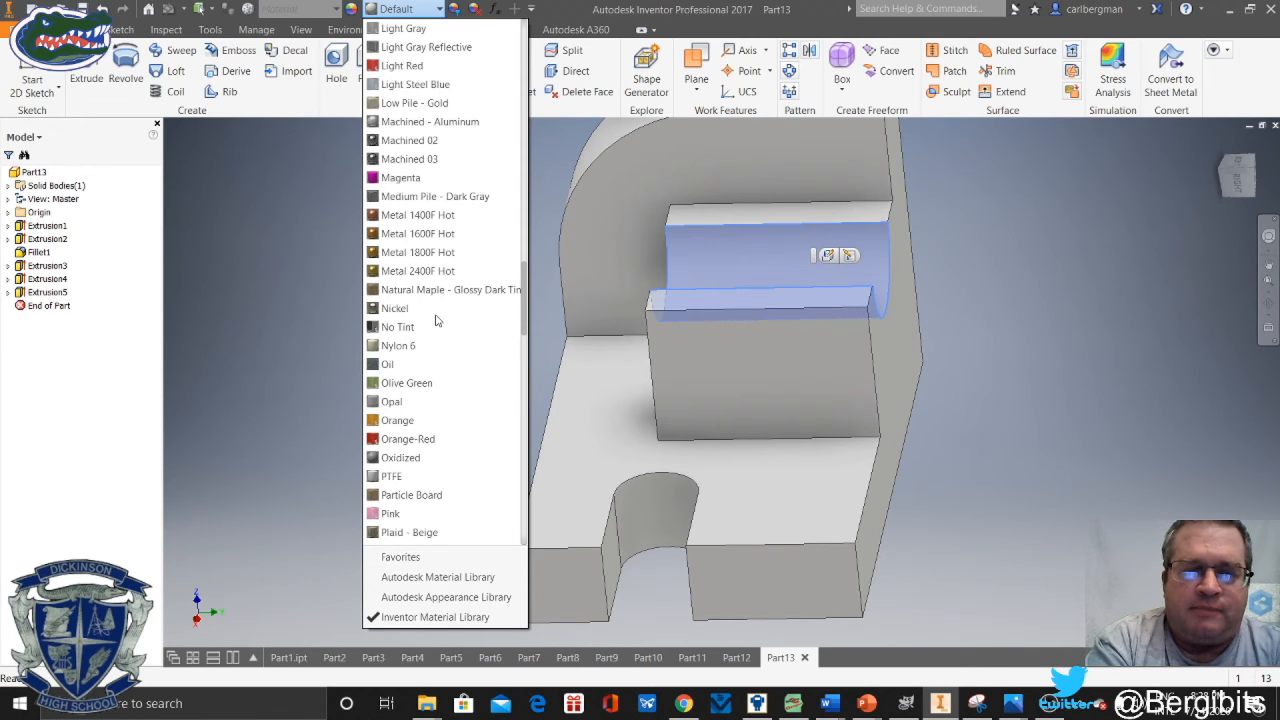
{"action": "left_click", "coordinate": [405, 457]}
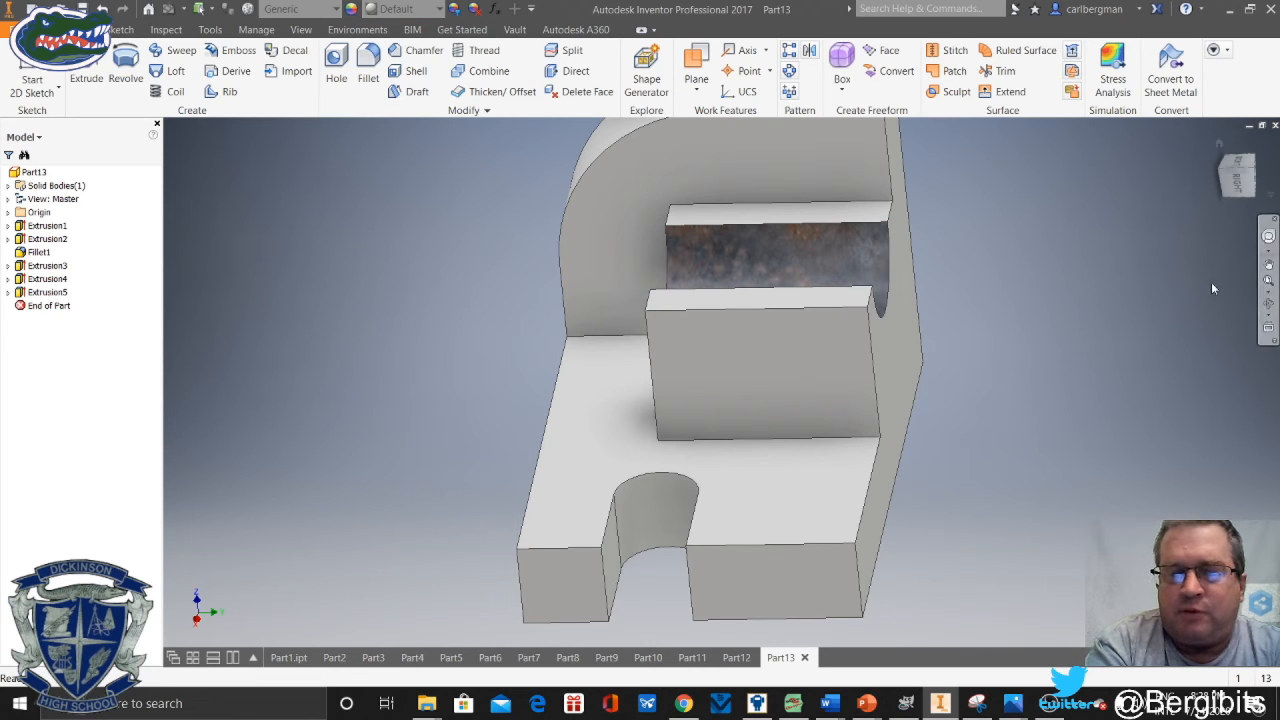
Apply the Oxidized appearance to the rounded corner face of the upright back plate
{"action": "left_click", "coordinate": [1268, 236]}
{"action": "left_click_drag", "start_coordinate": [1037, 397], "coordinate": [1121, 428]}
{"action": "key", "text": "Escape"}
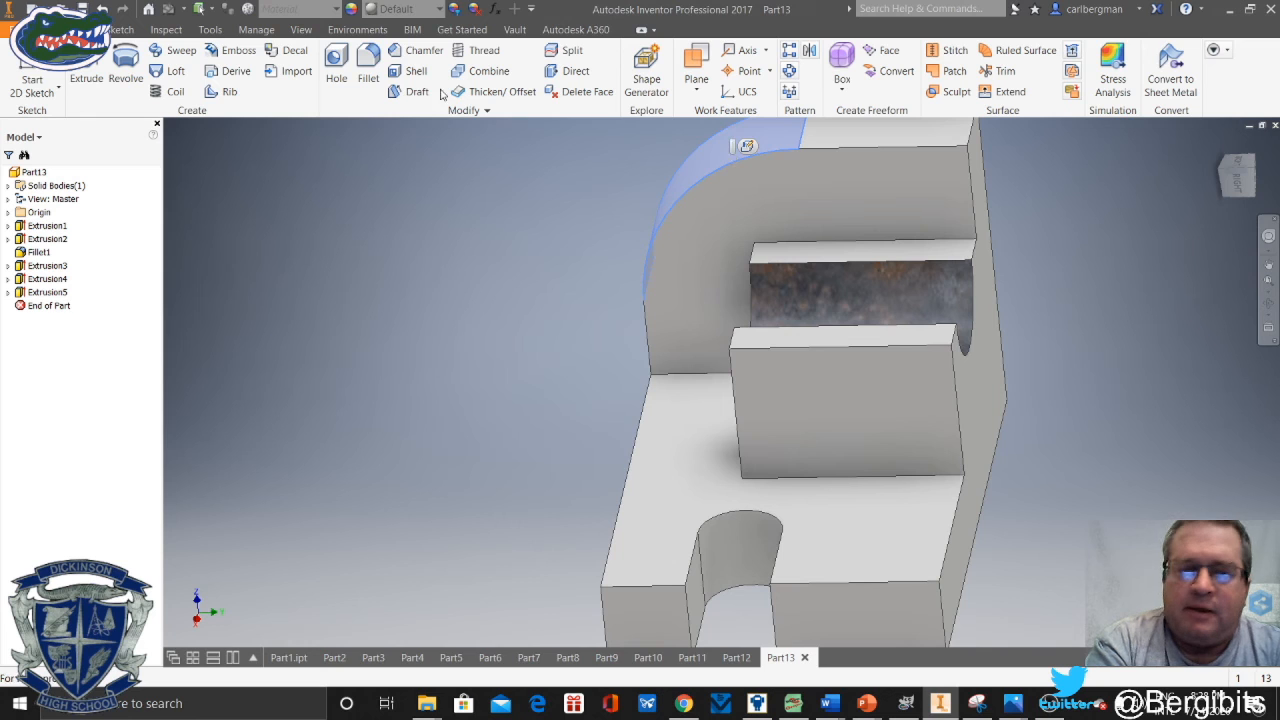
{"action": "left_click", "coordinate": [438, 9]}
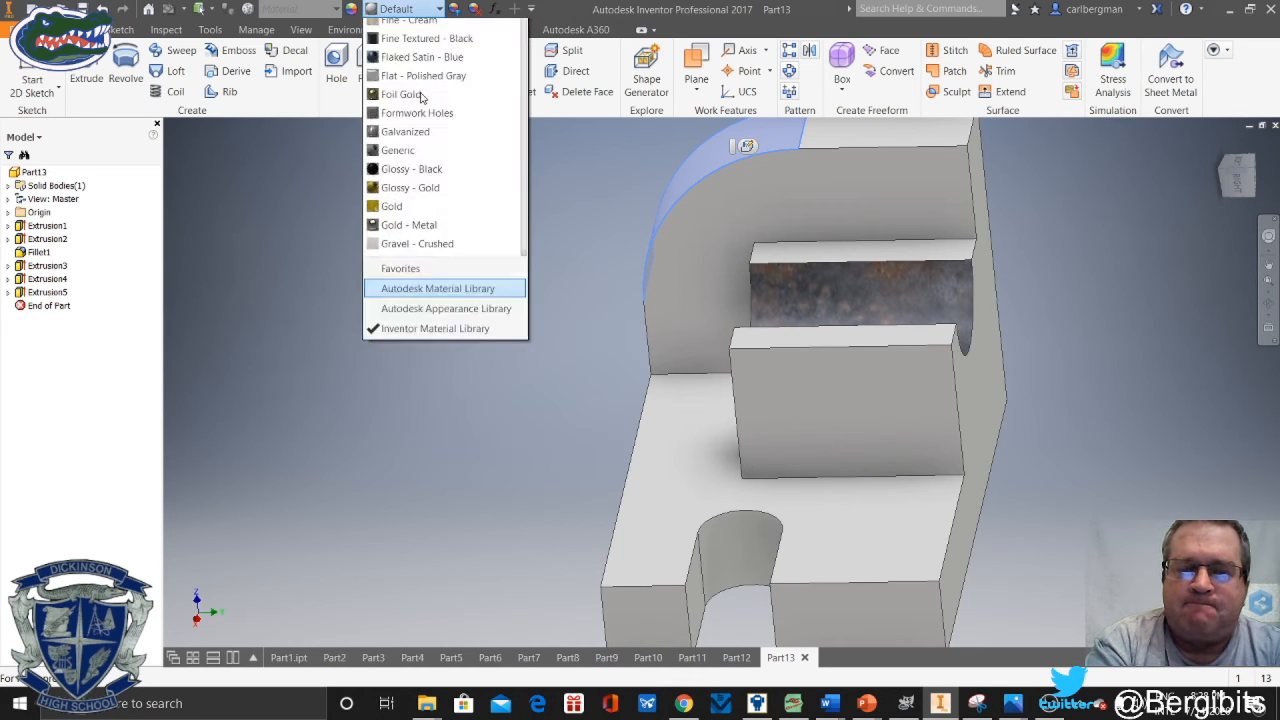
{"action": "scroll", "coordinate": [430, 400], "scroll_direction": "down", "scroll_amount": 10}
{"action": "scroll", "coordinate": [440, 401], "scroll_direction": "down", "scroll_amount": 3}
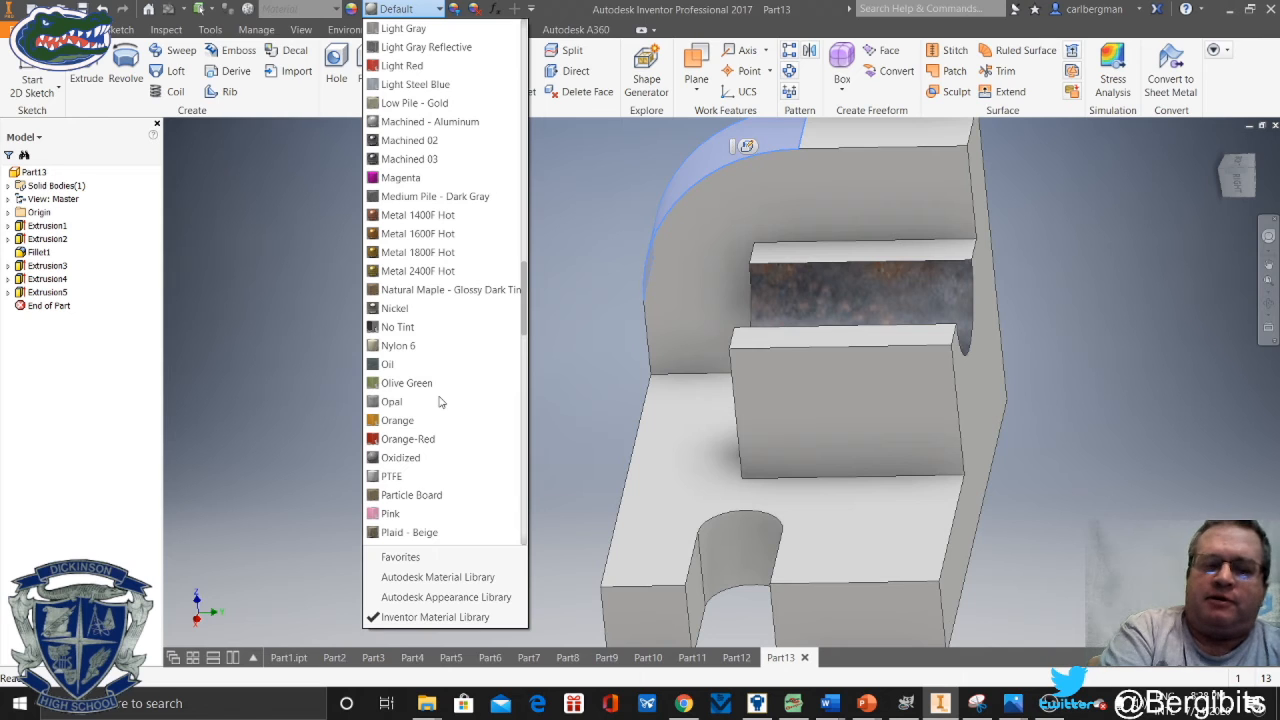
{"action": "left_click", "coordinate": [413, 457]}
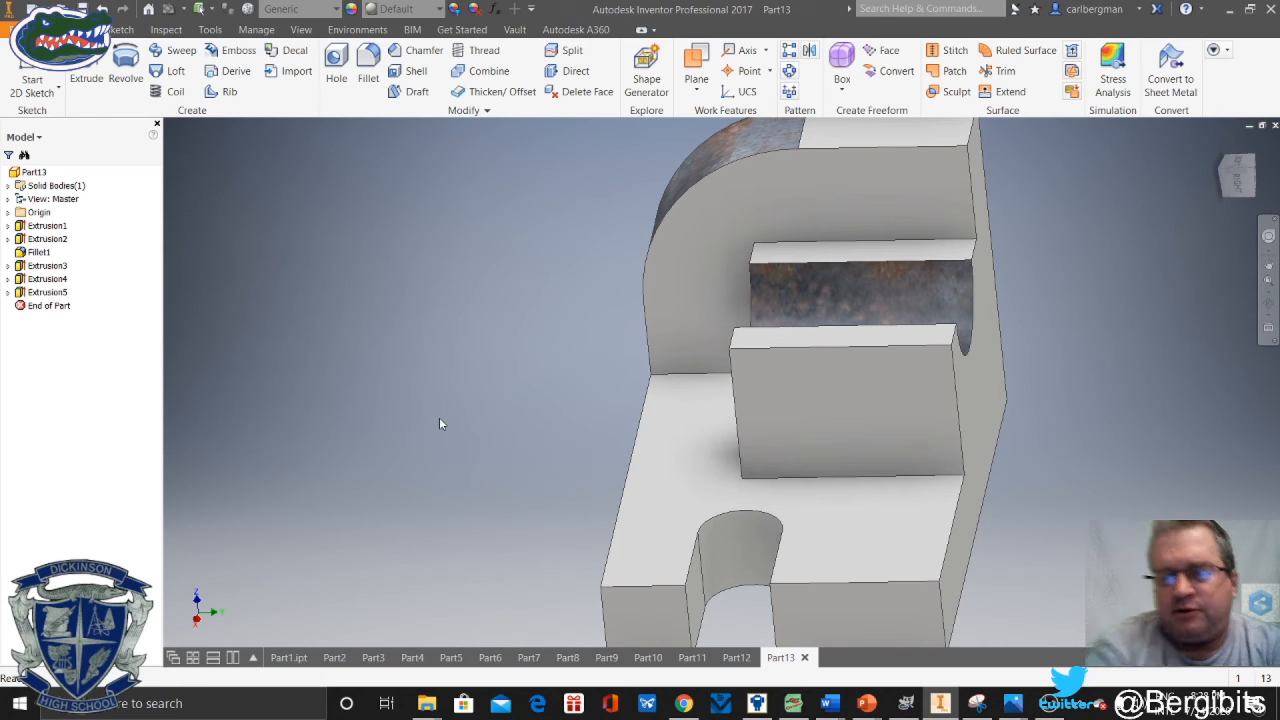
Apply the Oxidized appearance to the curved inner end face of the base slot
{"action": "left_click", "coordinate": [750, 565]}
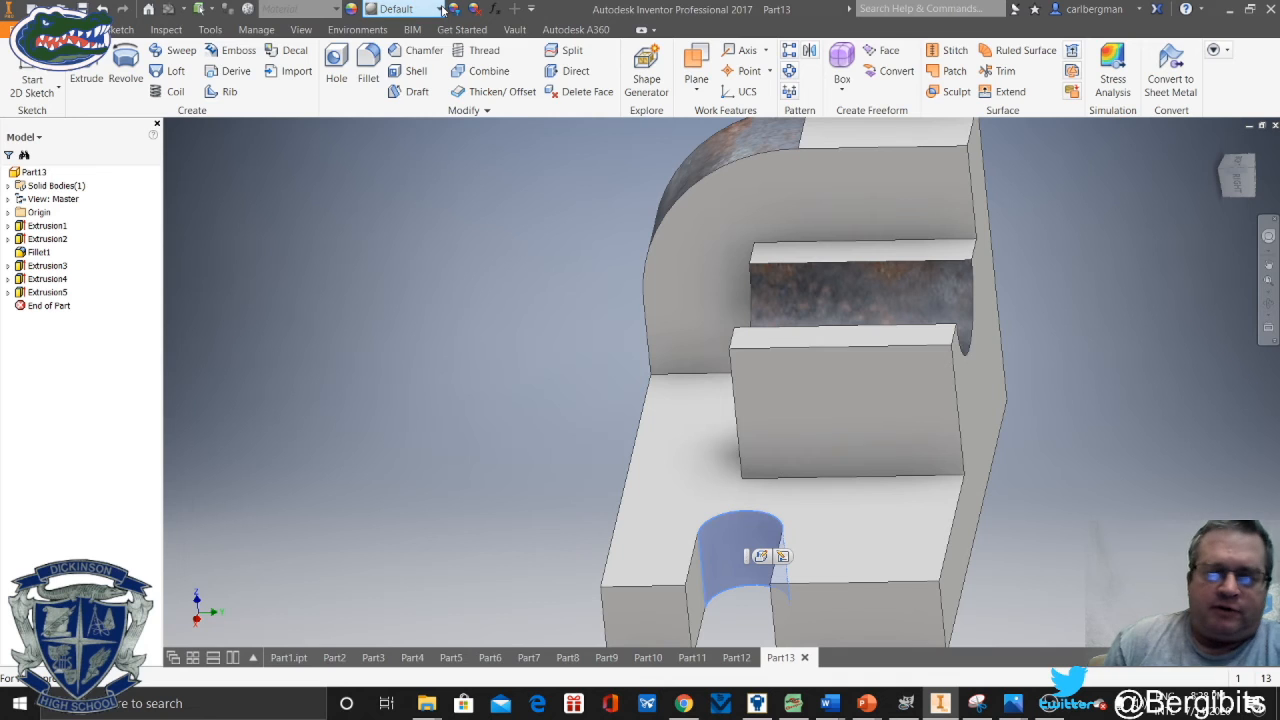
{"action": "left_click", "coordinate": [441, 8]}
{"action": "scroll", "coordinate": [437, 298], "scroll_direction": "down", "scroll_amount": 12}
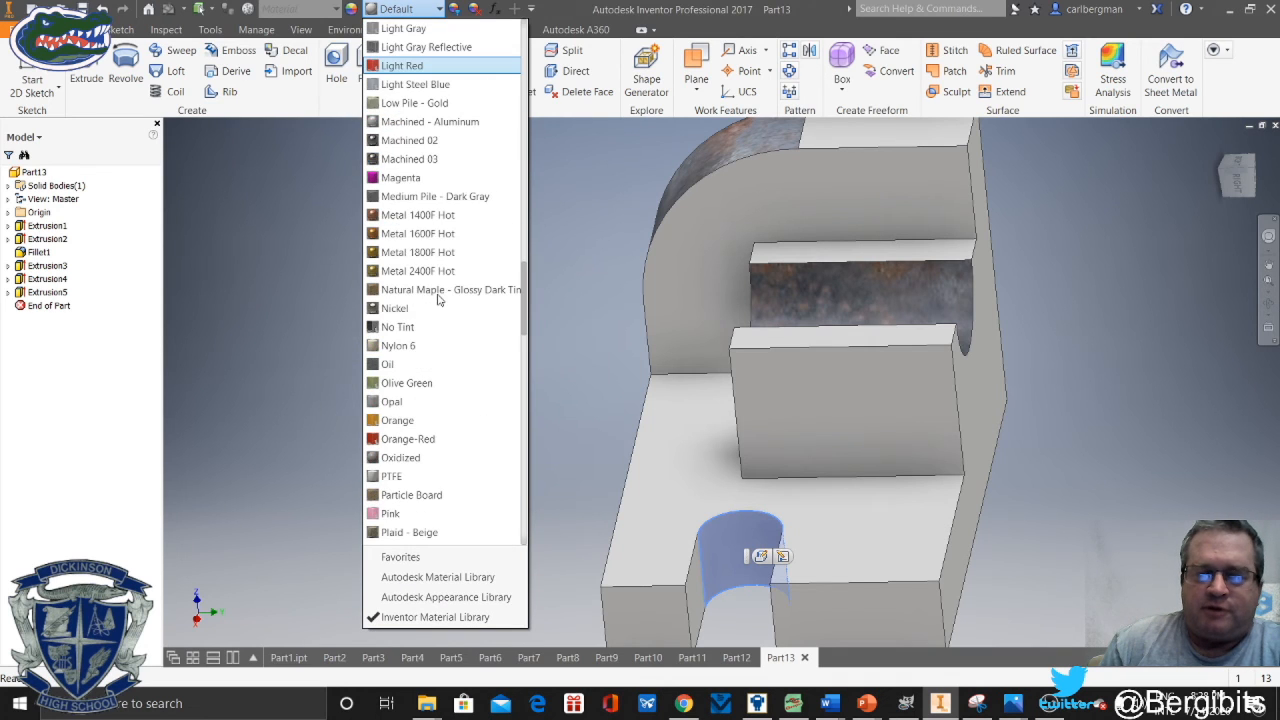
{"action": "left_click", "coordinate": [412, 458]}
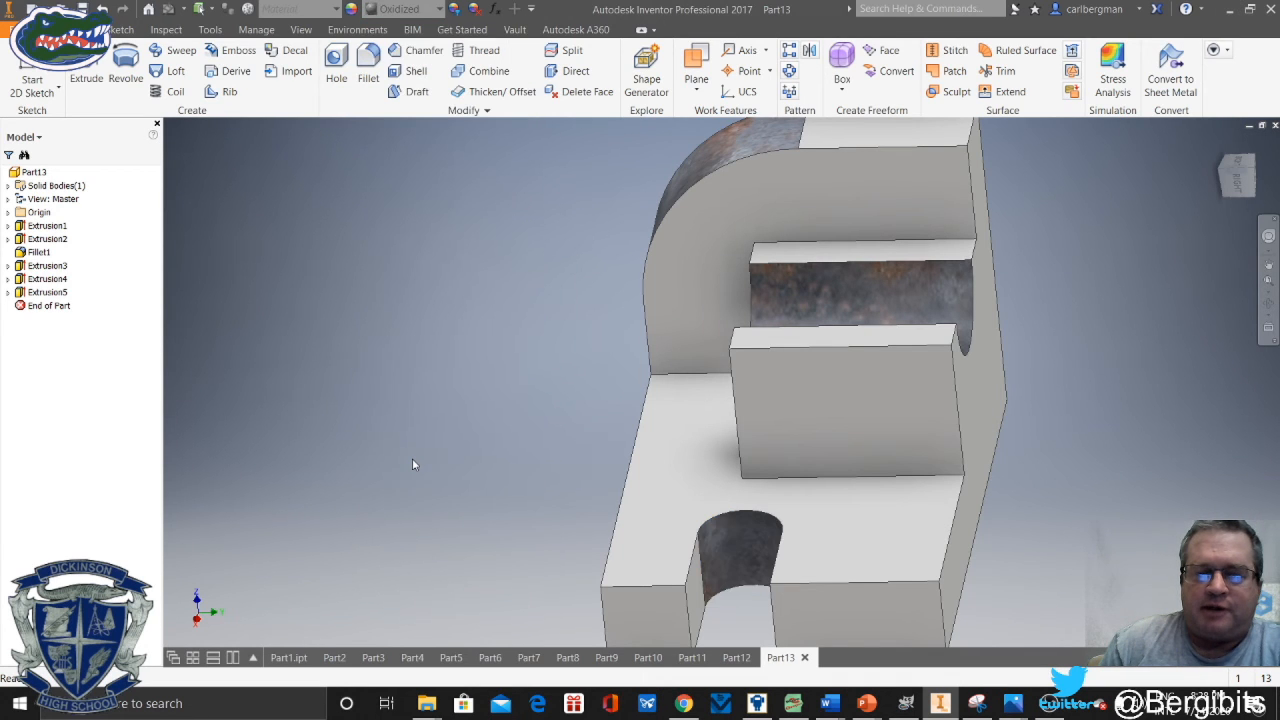
Apply the Oxidized appearance to the flat inner side wall of the base slot on the narrower prong
{"action": "left_click", "coordinate": [1268, 236]}
{"action": "left_click_drag", "start_coordinate": [1170, 320], "coordinate": [1238, 278]}
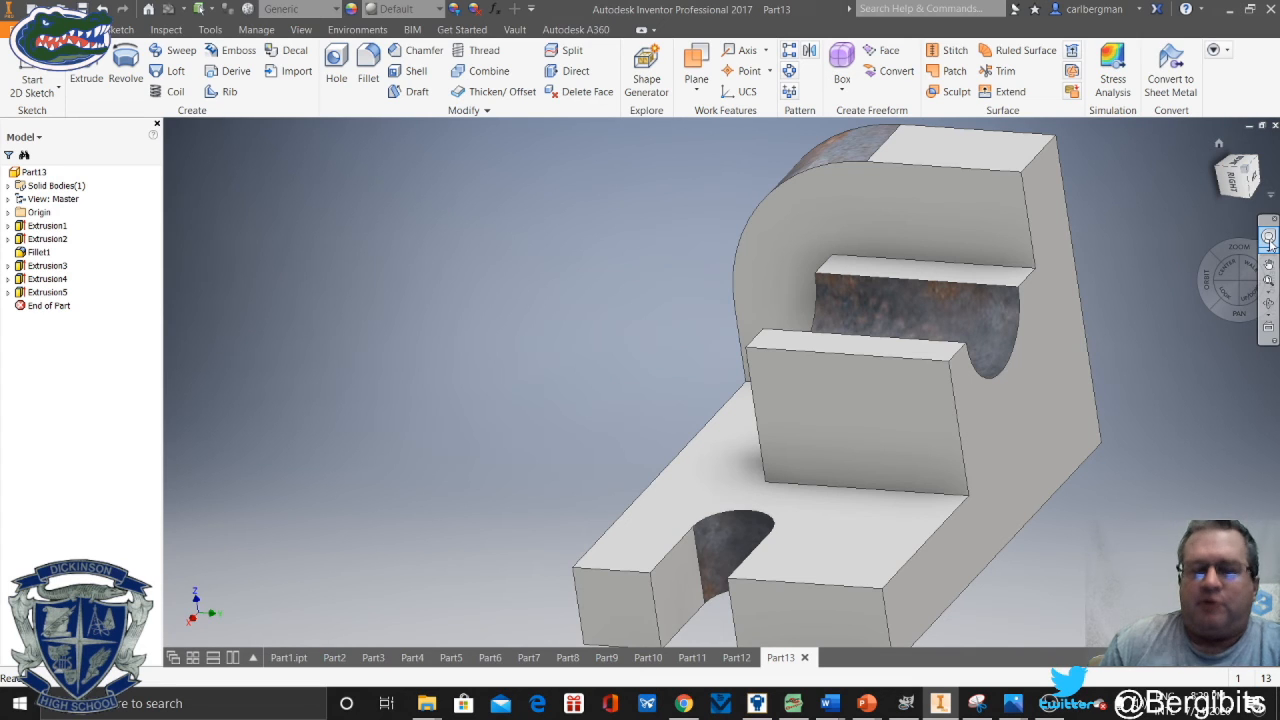
{"action": "left_click", "coordinate": [668, 585]}
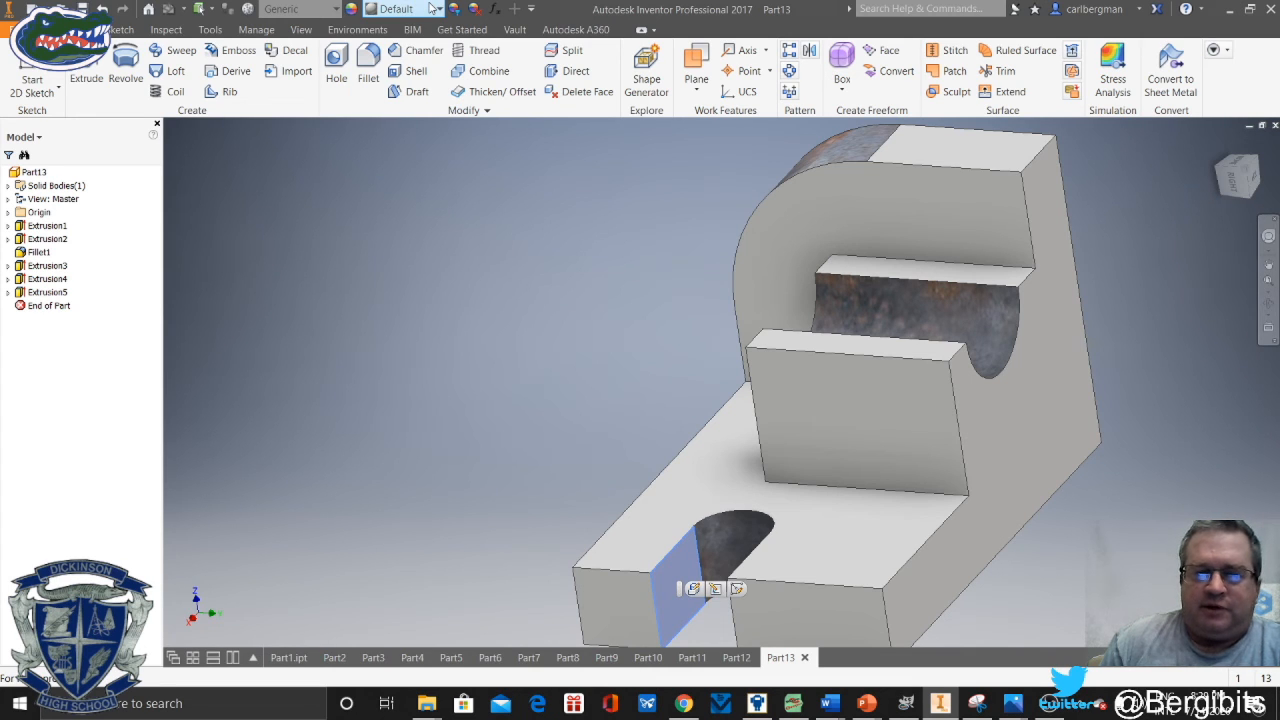
{"action": "left_click", "coordinate": [436, 8]}
{"action": "scroll", "coordinate": [435, 272], "scroll_direction": "down", "scroll_amount": 10}
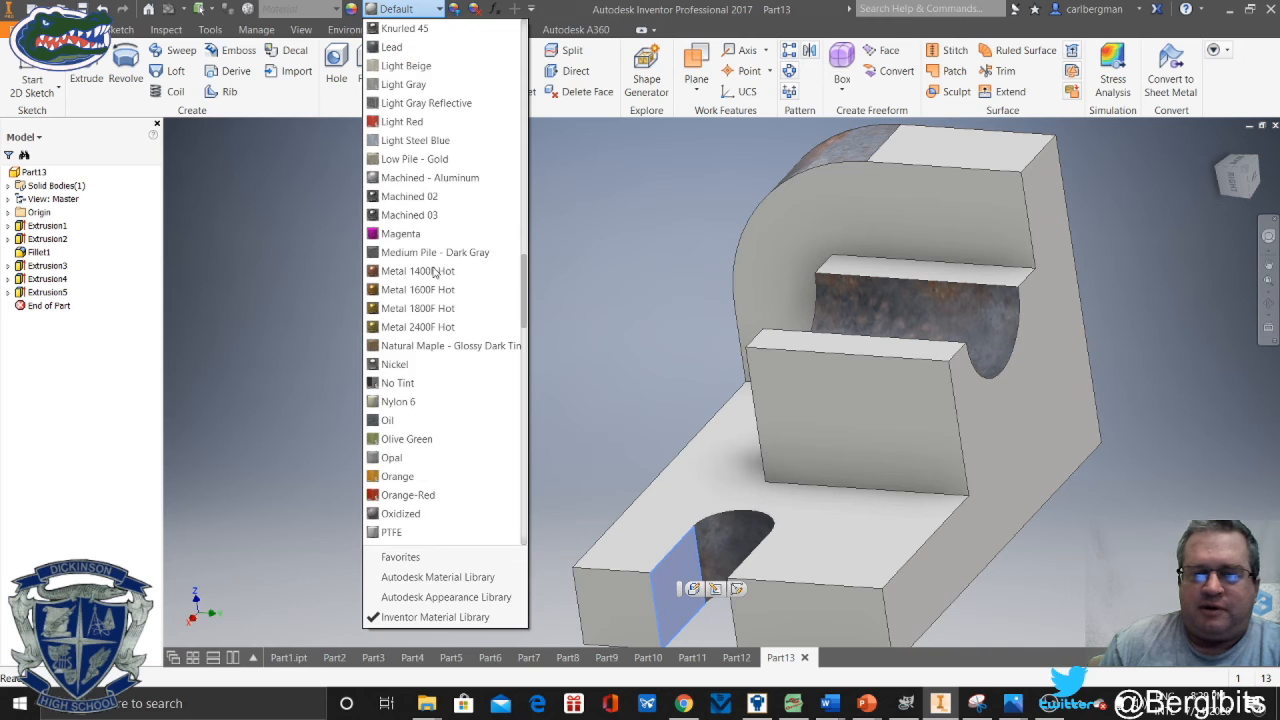
{"action": "scroll", "coordinate": [435, 272], "scroll_direction": "down", "scroll_amount": 4}
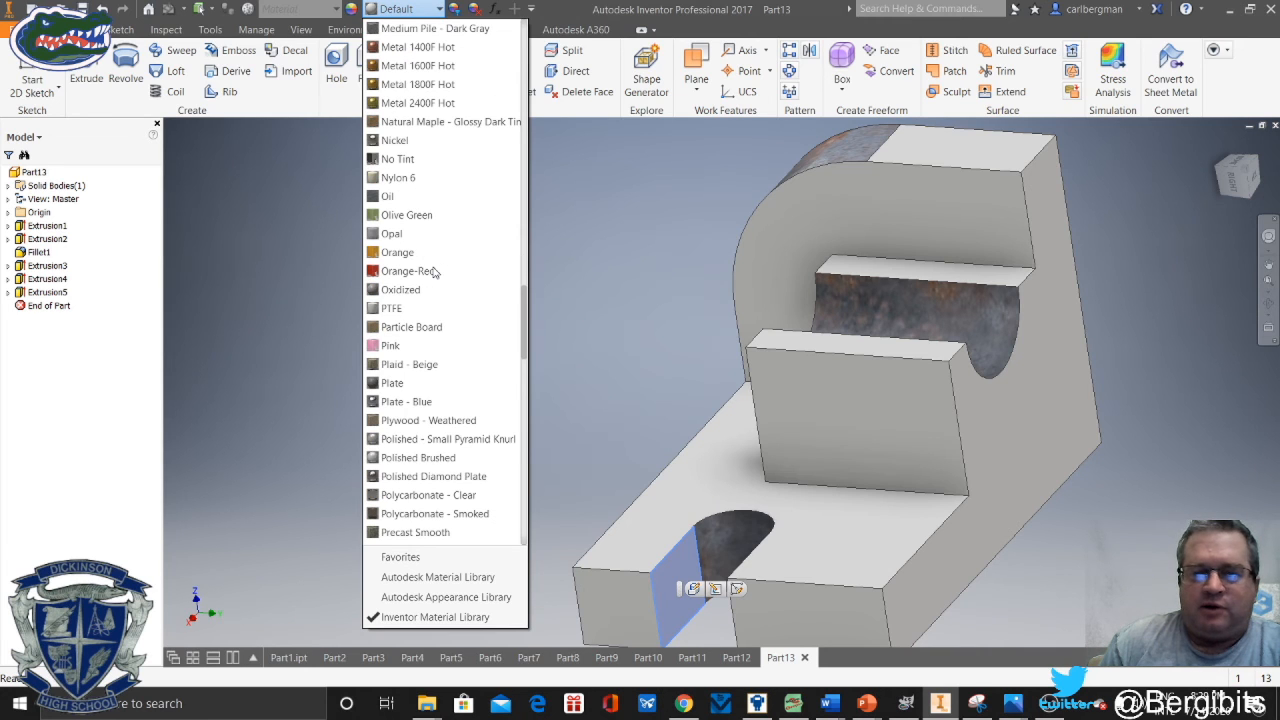
{"action": "left_click", "coordinate": [410, 291]}
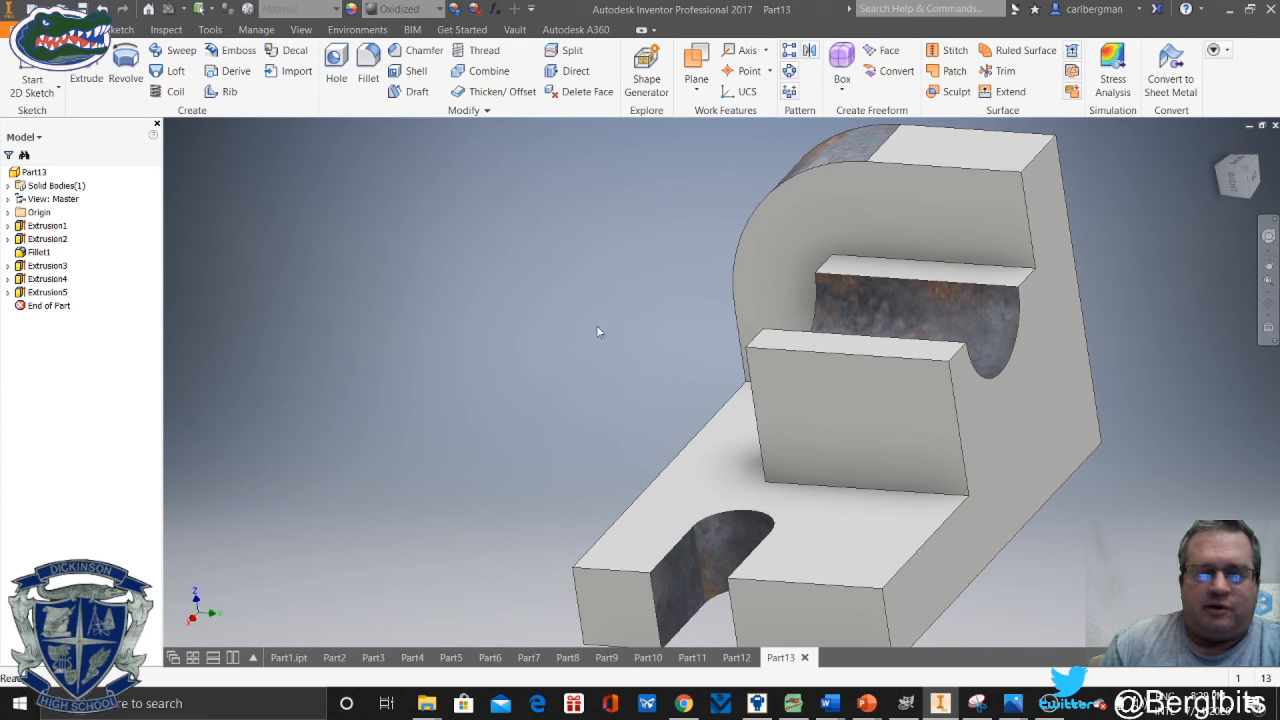
Apply the Oxidized appearance to the opposite flat side wall of the base slot, on the wider prong
{"action": "left_click", "coordinate": [1268, 236]}
{"action": "left_click_drag", "start_coordinate": [988, 340], "coordinate": [735, 236]}
{"action": "left_click_drag", "start_coordinate": [703, 195], "coordinate": [800, 207]}
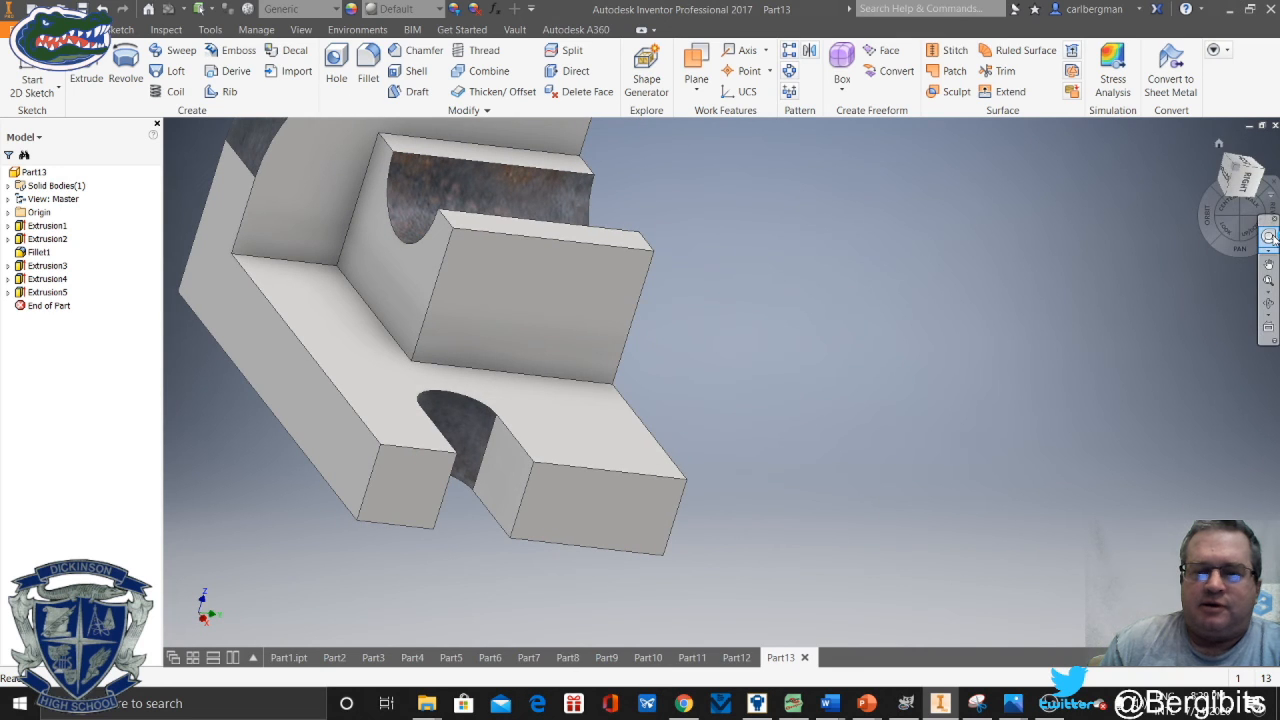
{"action": "left_click", "coordinate": [510, 489]}
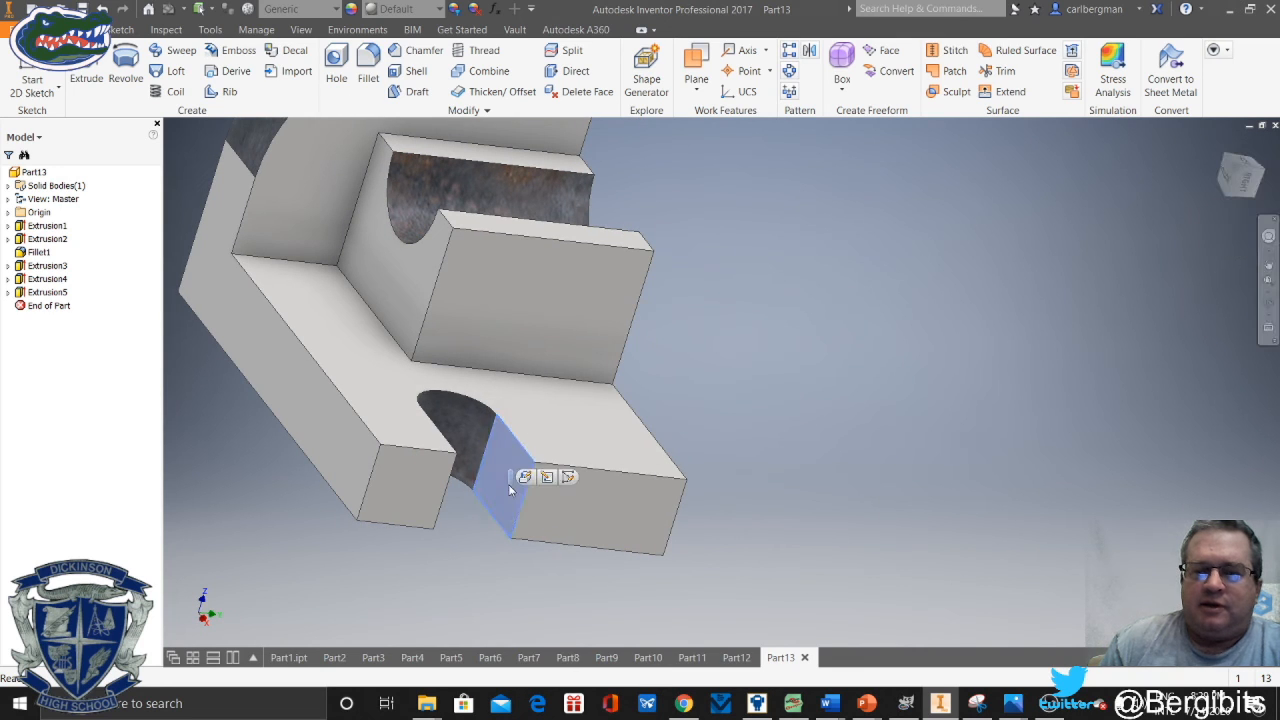
{"action": "left_click", "coordinate": [440, 9]}
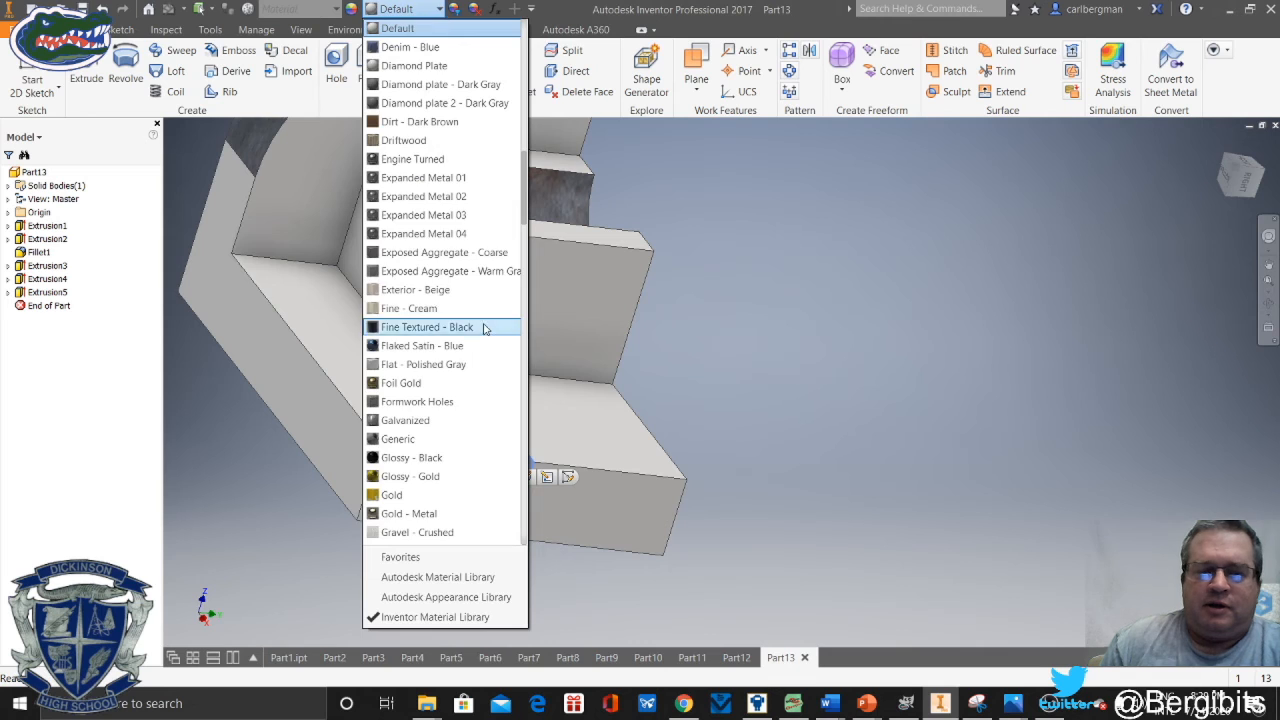
{"action": "scroll", "coordinate": [486, 329], "scroll_direction": "down", "scroll_amount": 10}
{"action": "scroll", "coordinate": [486, 329], "scroll_direction": "down", "scroll_amount": 2}
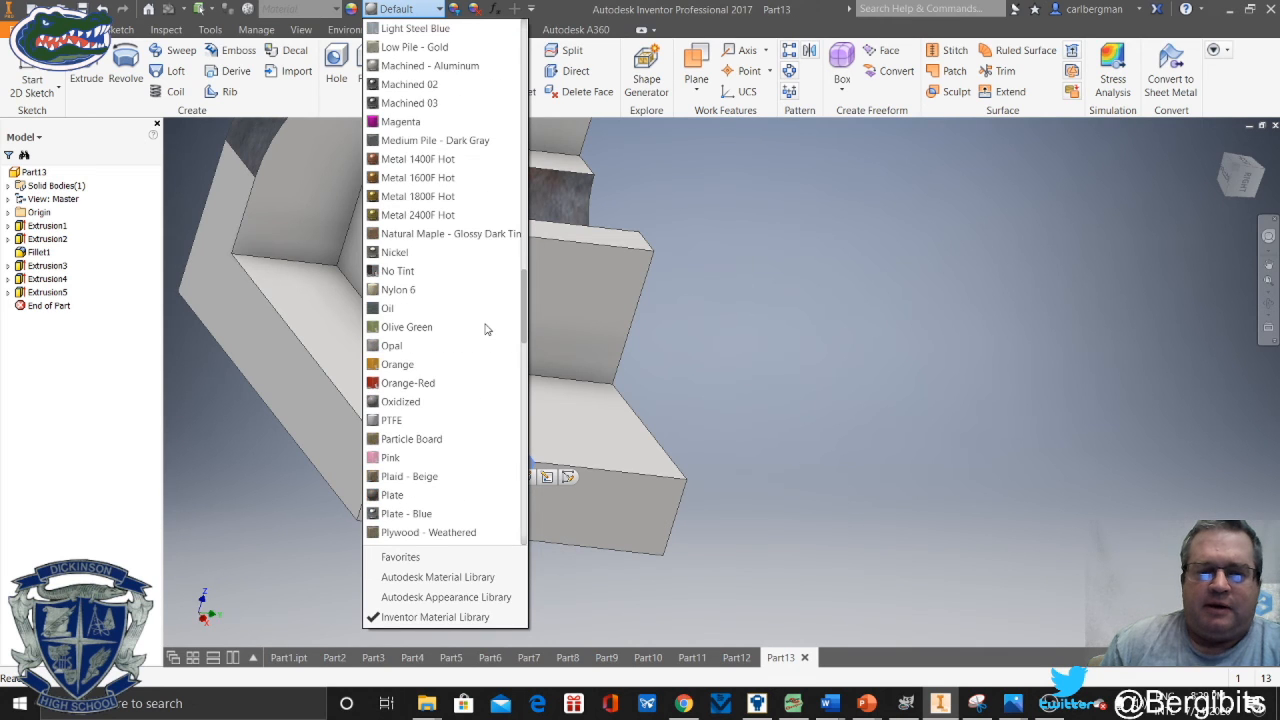